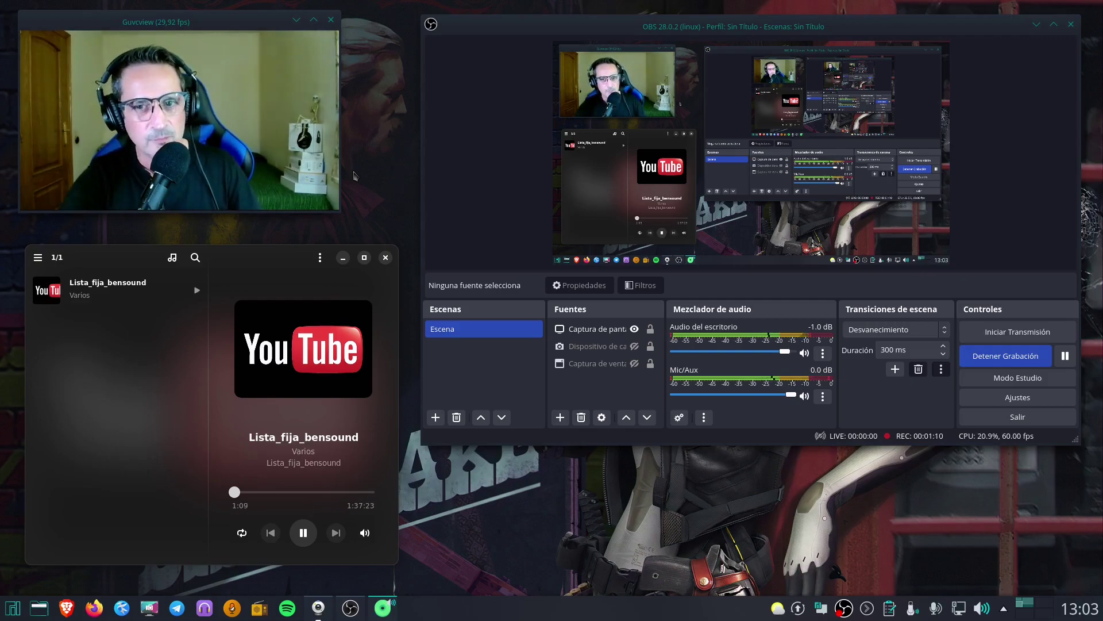
- Minimize the OBS Studio window while the recording keeps running
click(1036, 24)
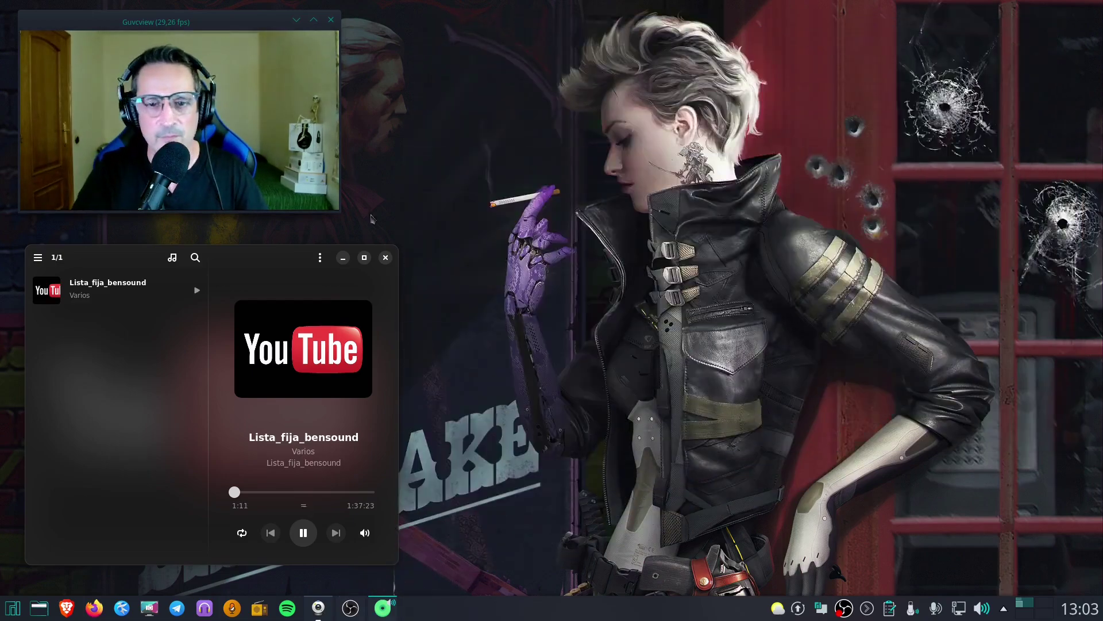
- Minimize the music player and dismiss the Guvcview window menu, leaving only the webcam preview
click(342, 259)
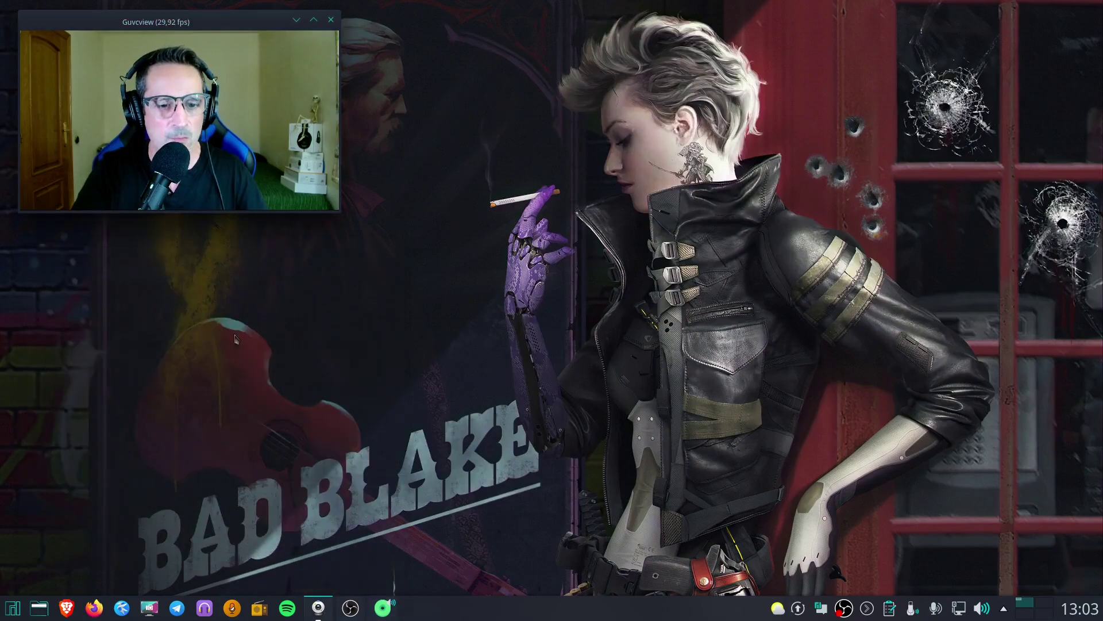
right_click(253, 22)
mouse_move(306, 75)
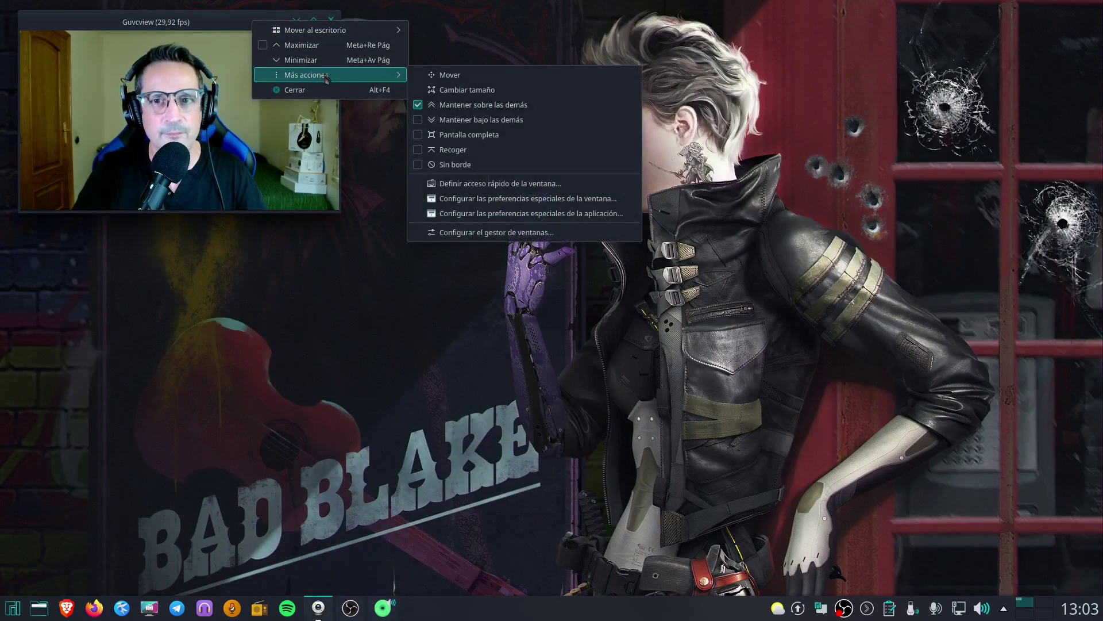
click(486, 39)
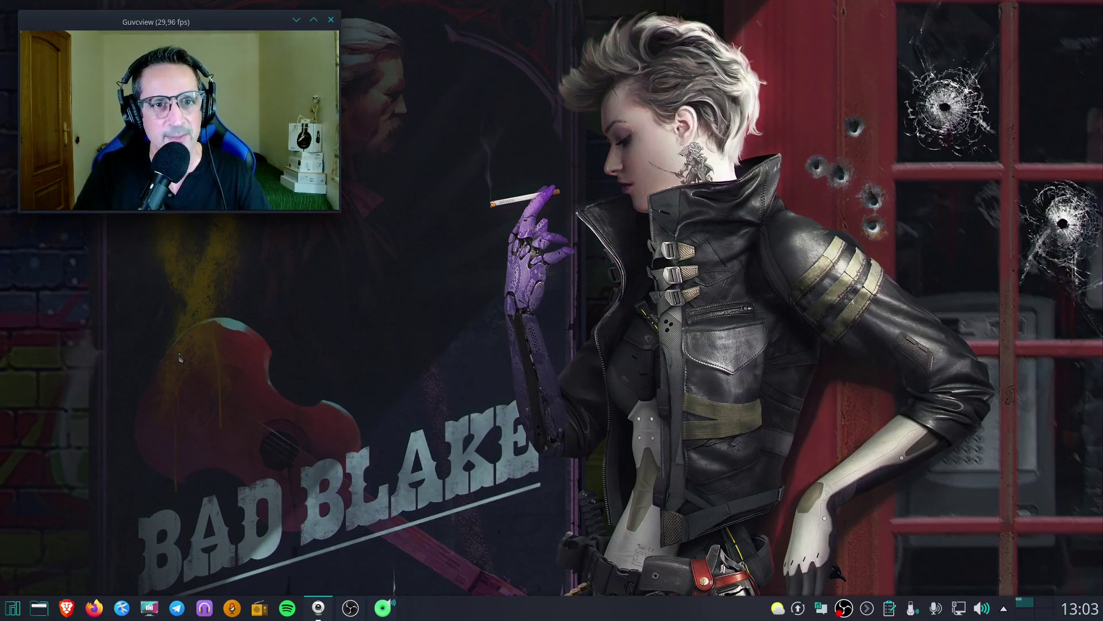
- Launch Brave, go to YouTube via Google apps and open Tu canal from the avatar menu
click(66, 607)
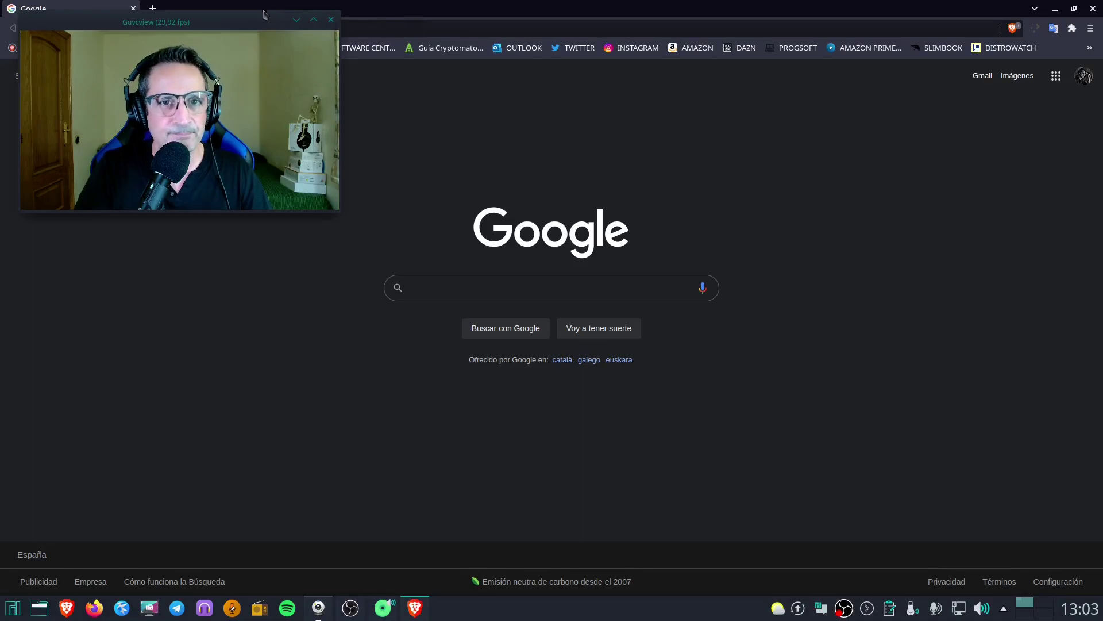
drag(260, 23, 254, 77)
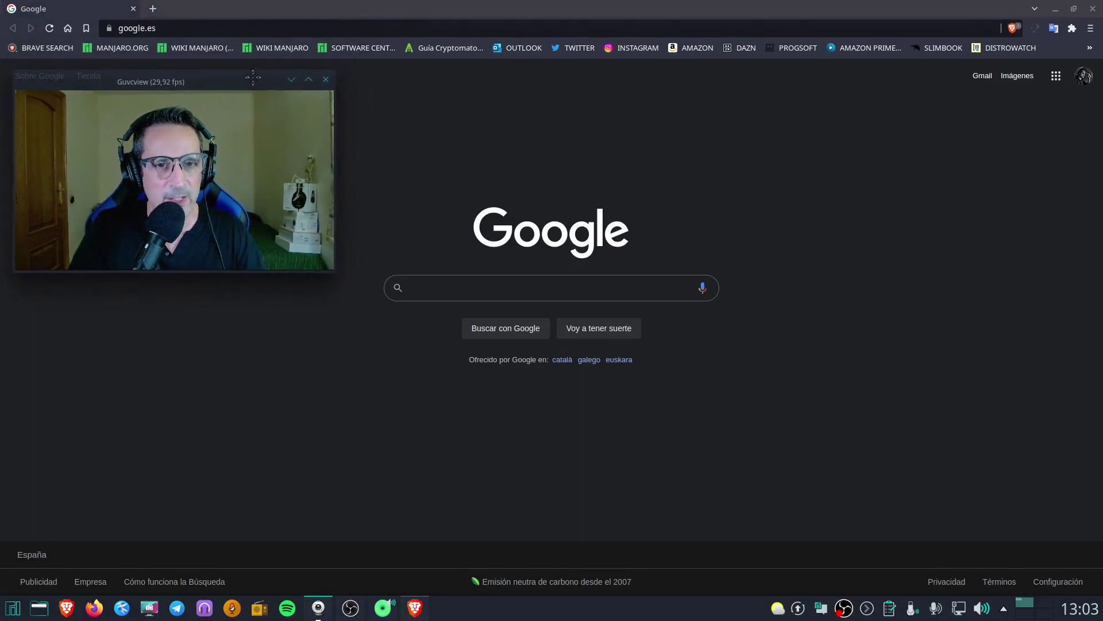
click(1056, 76)
click(1003, 127)
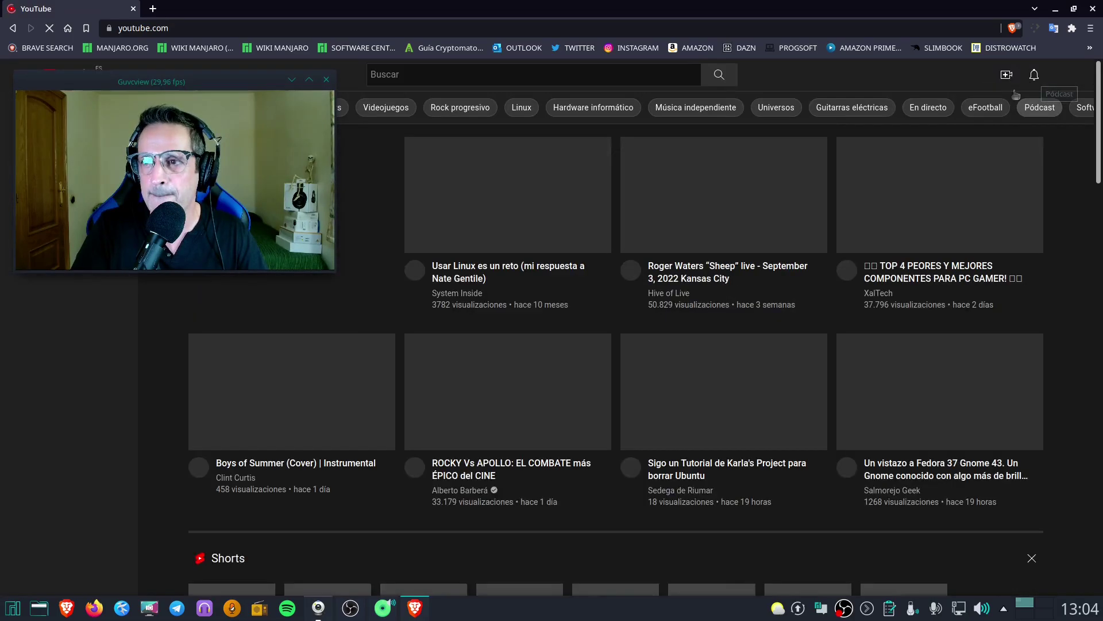
click(1067, 74)
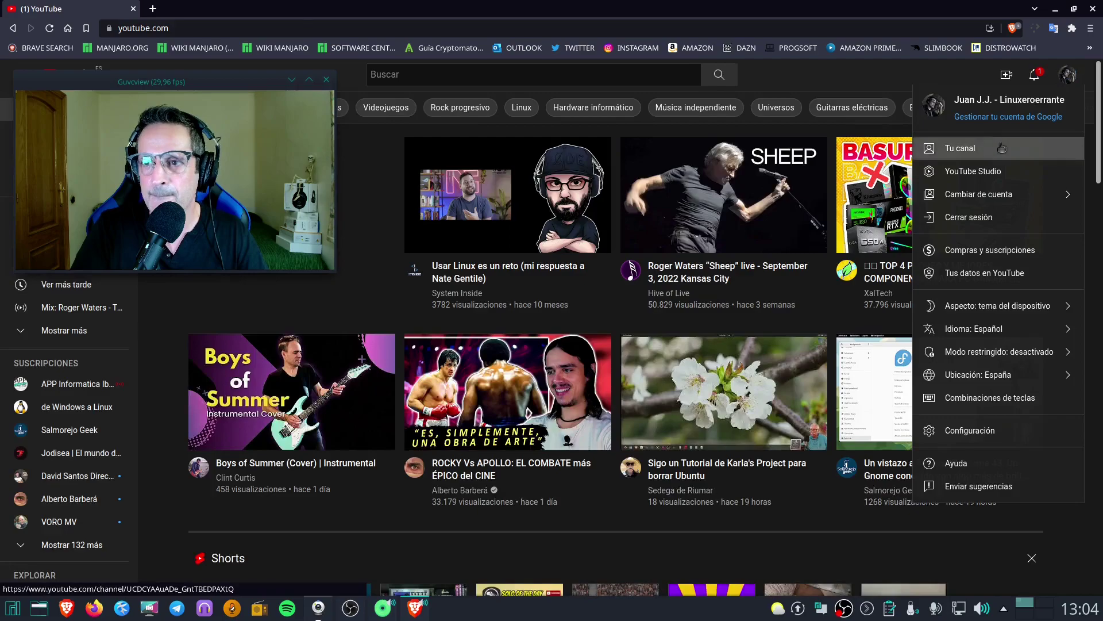
click(1004, 151)
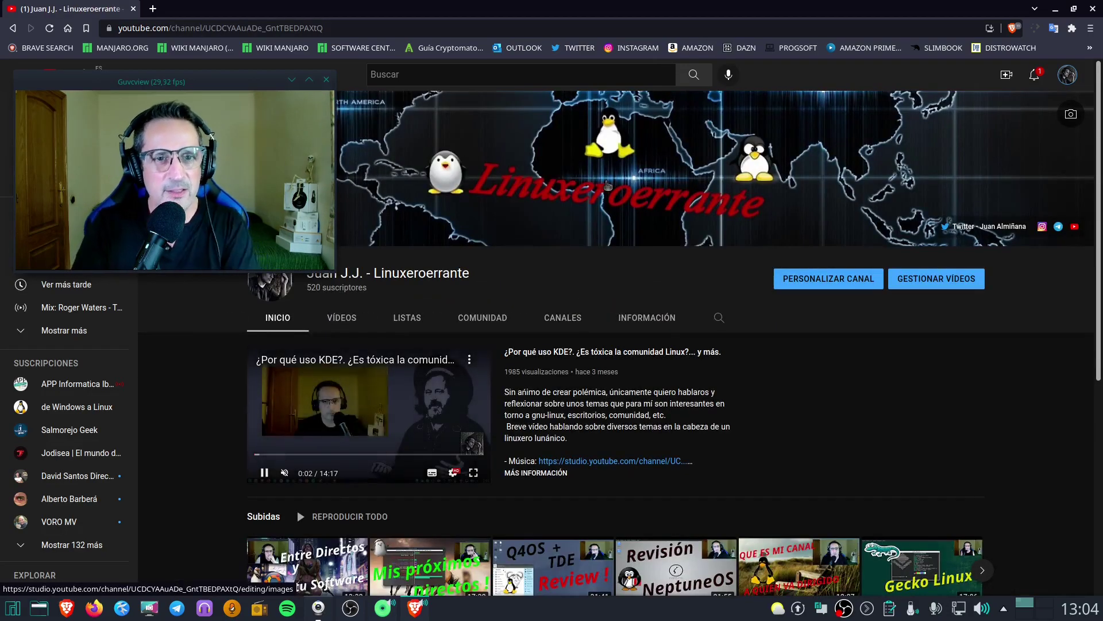
- Switch to the channel's VÍDEOS list and scroll down to the Cifrado y borrado video
scroll(499, 246, down, 3)
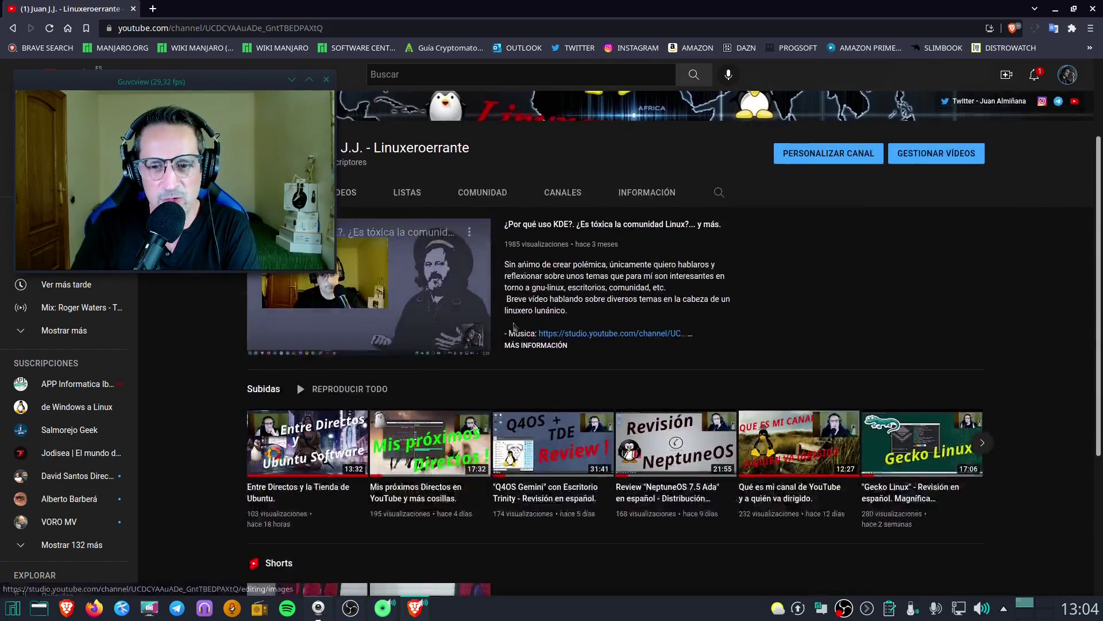
scroll(498, 246, down, 3)
scroll(499, 246, up, 3)
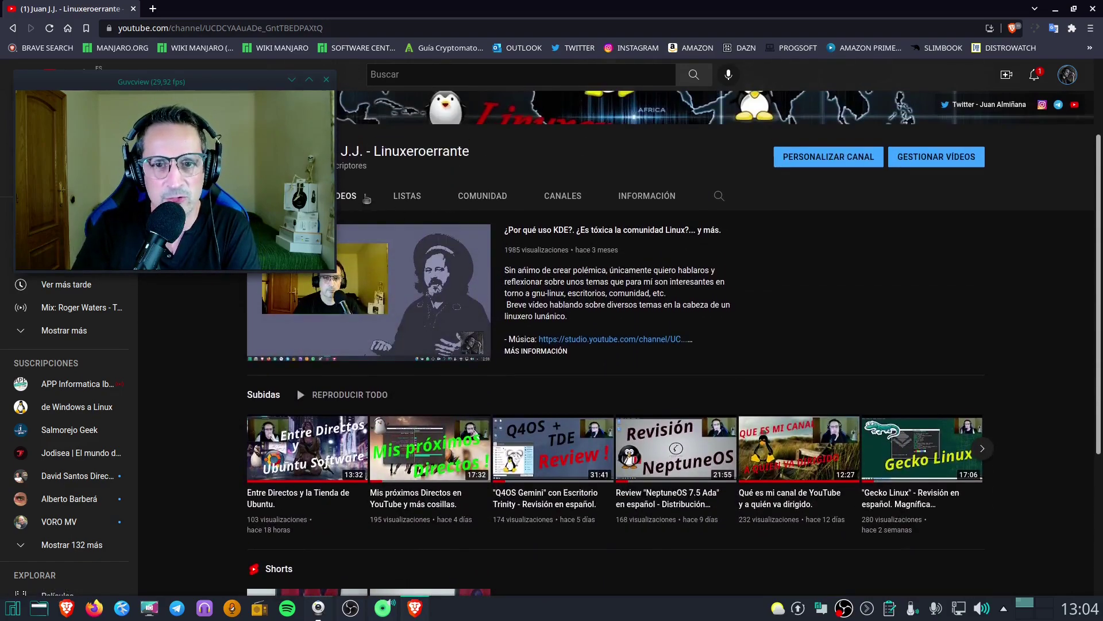
key(alt+Left)
scroll(485, 276, down, 6)
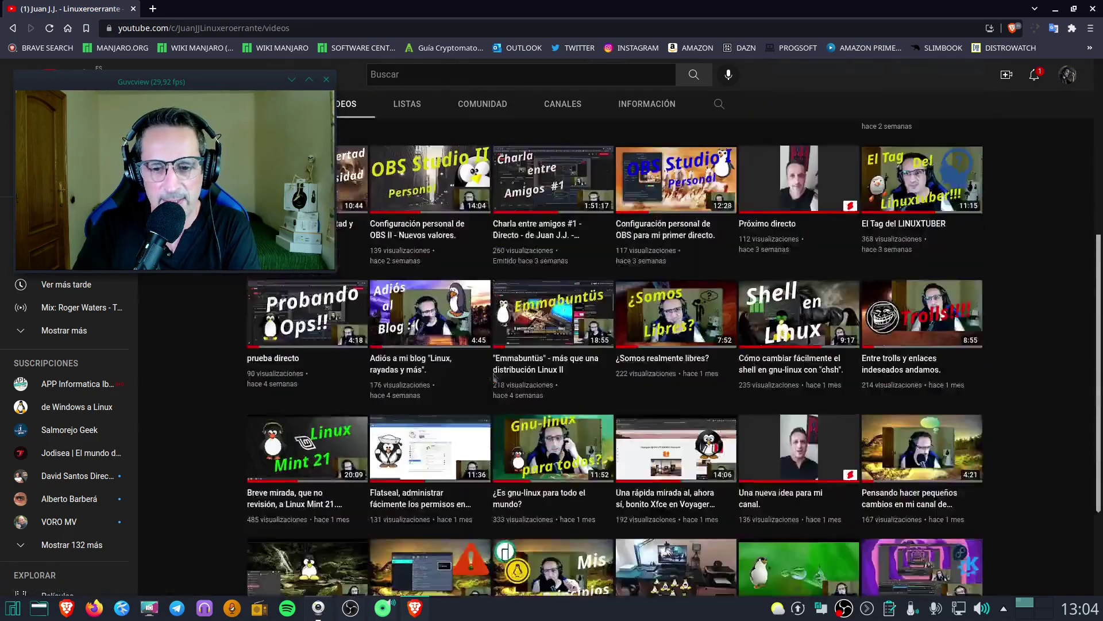
scroll(483, 249, down, 2)
scroll(484, 249, down, 5)
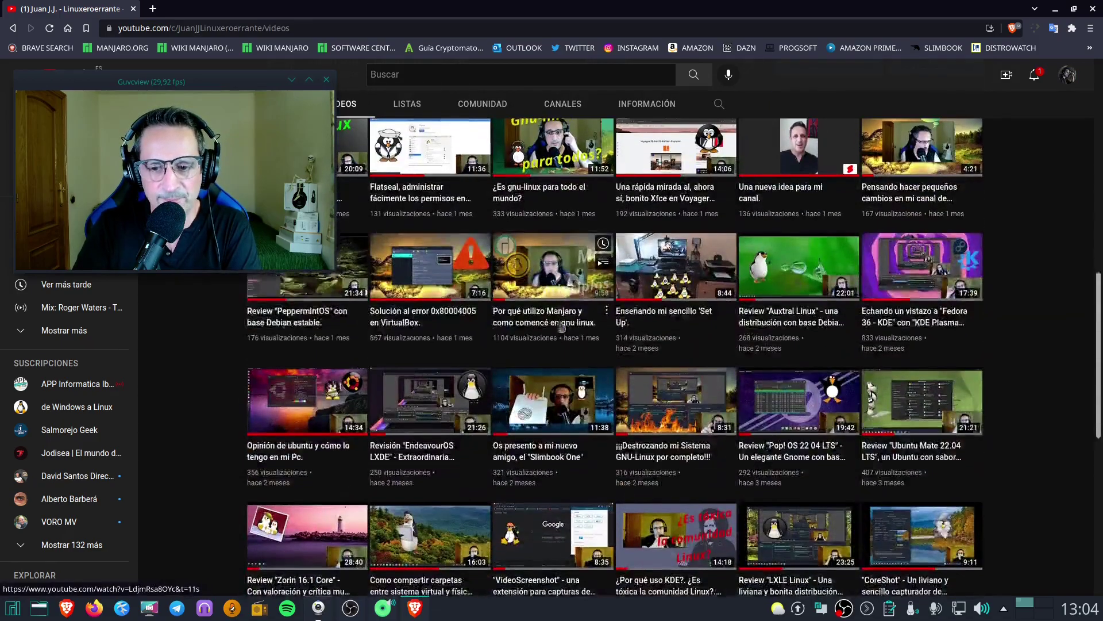
scroll(517, 287, down, 2)
scroll(561, 328, down, 1)
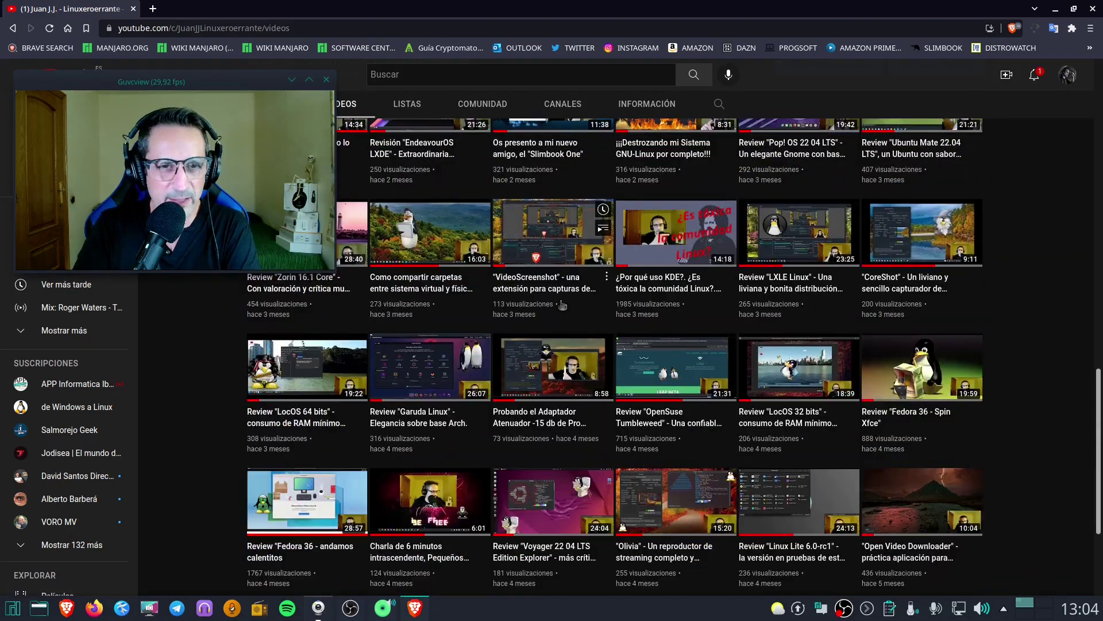
mouse_move(552, 552)
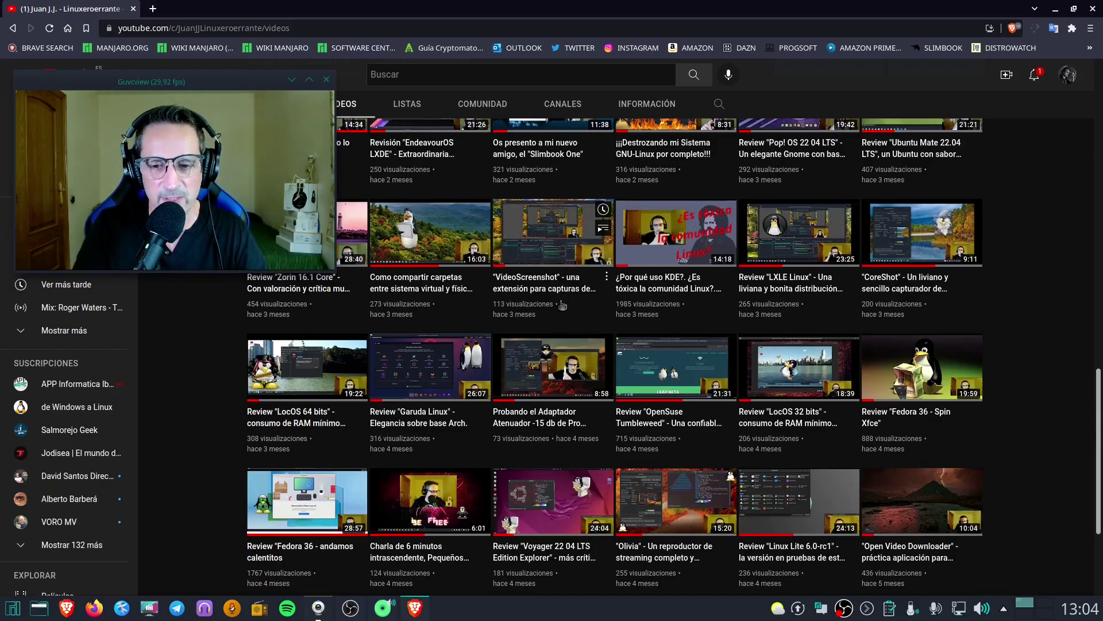
scroll(561, 304, down, 2)
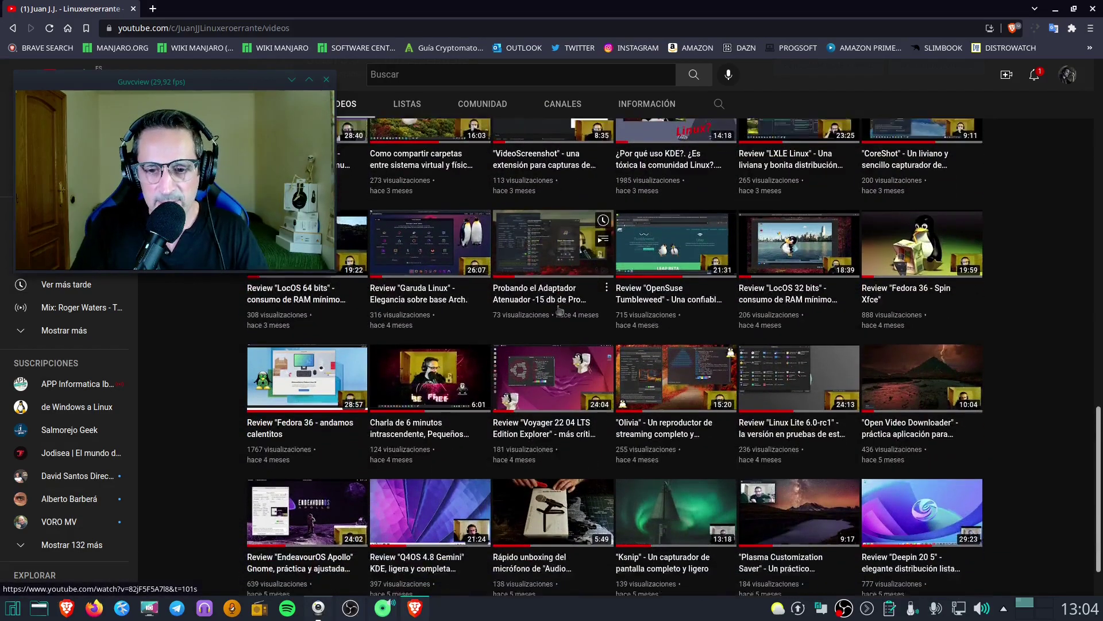
scroll(561, 307, down, 2)
scroll(559, 310, down, 1)
scroll(559, 310, down, 2)
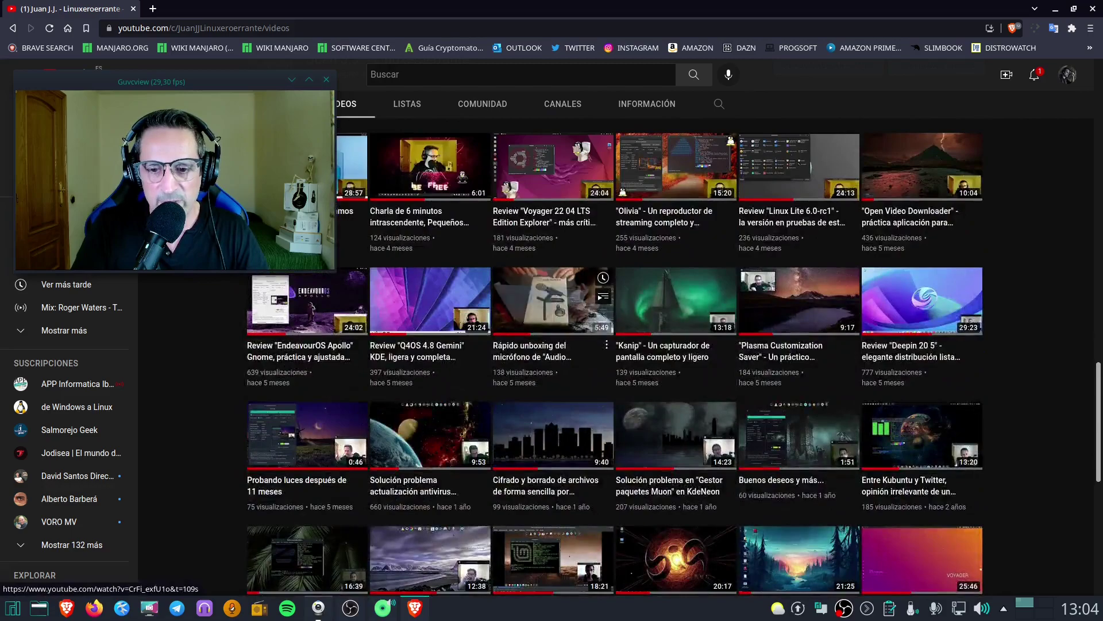
scroll(559, 311, down, 1)
- Play, then pause the encryption video at 3:41, and reposition the webcam window over its left side
click(544, 371)
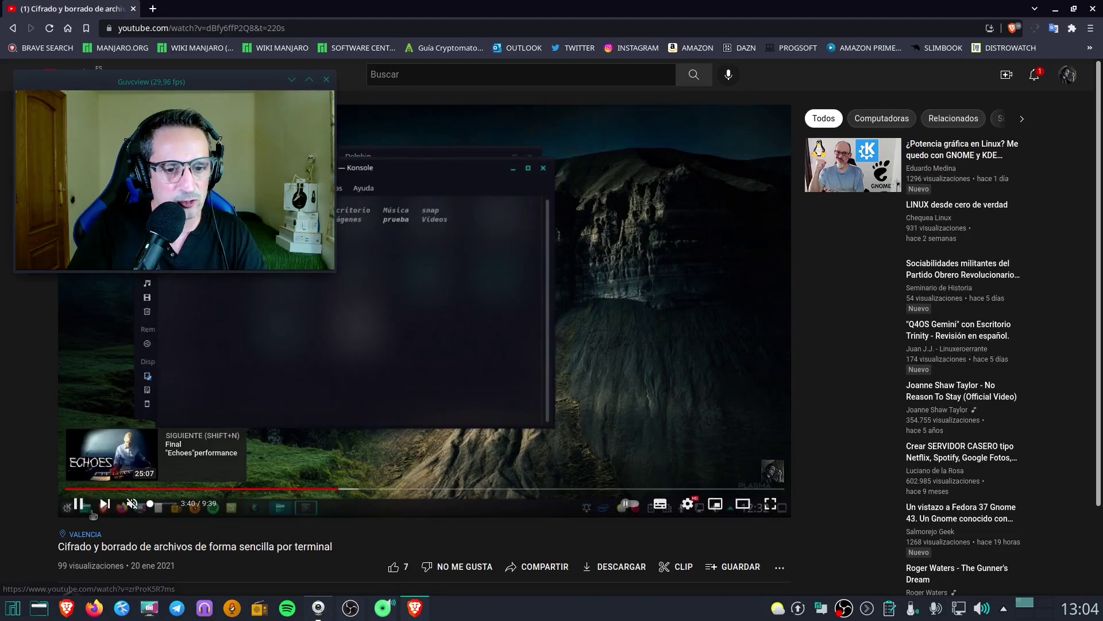
click(92, 513)
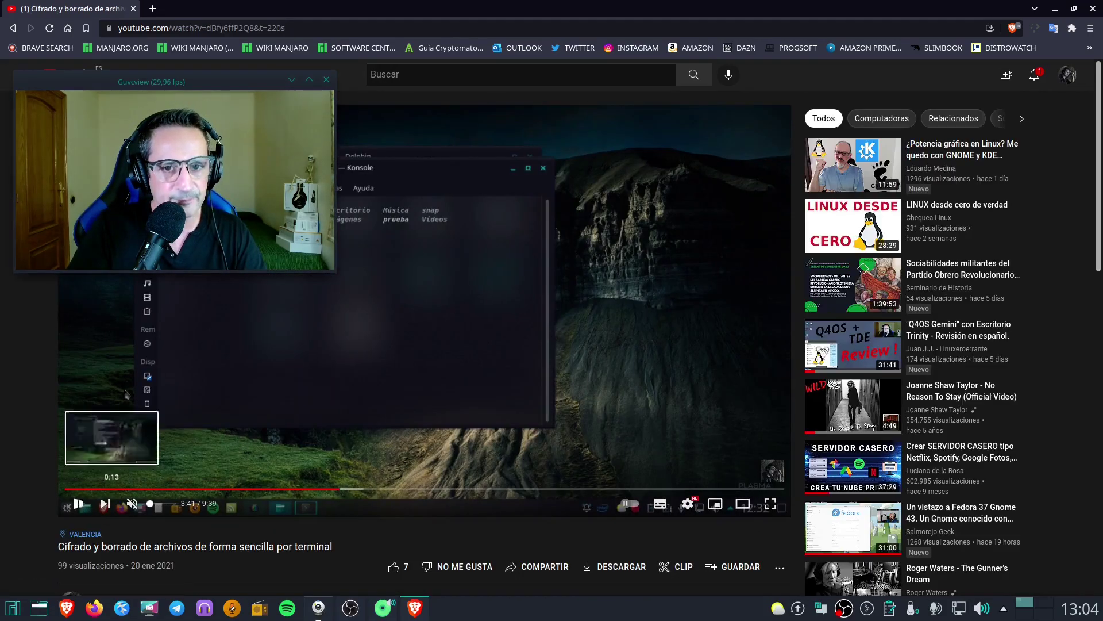
mouse_move(204, 83)
mouse_down()
mouse_move(540, 93)
mouse_move(860, 64)
mouse_up()
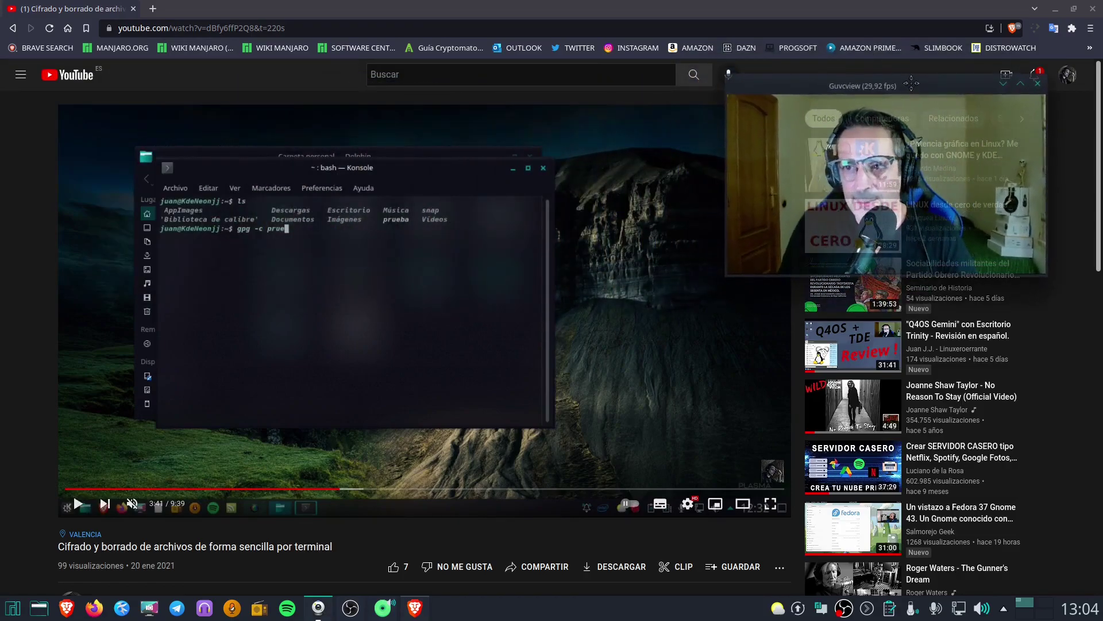
drag(860, 65, 871, 84)
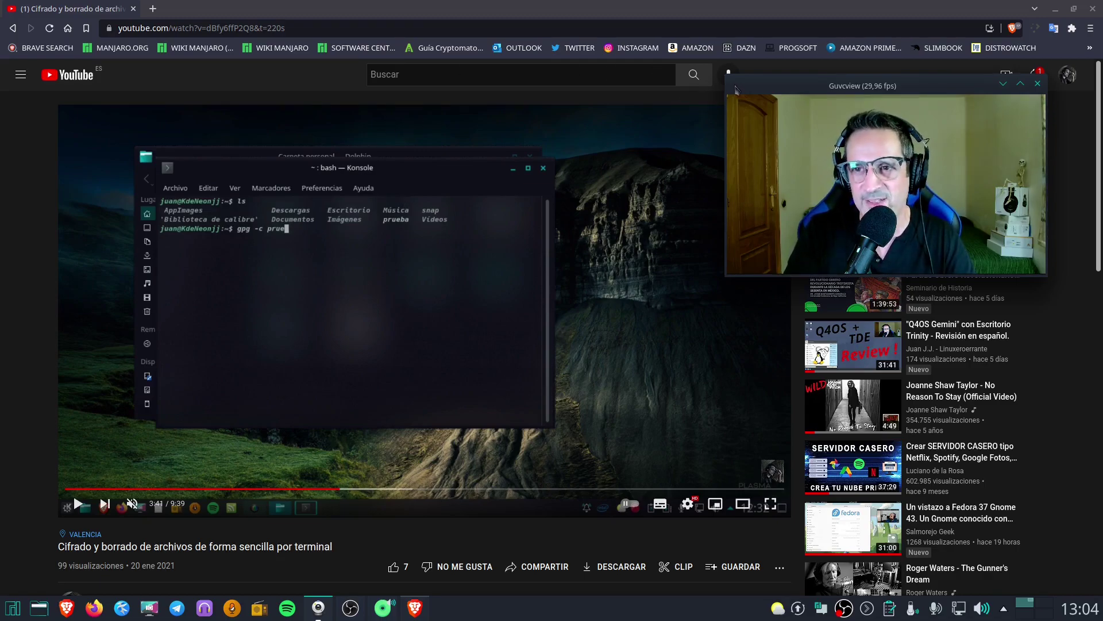
mouse_move(737, 89)
mouse_down()
mouse_move(115, 123)
mouse_move(52, 116)
mouse_up()
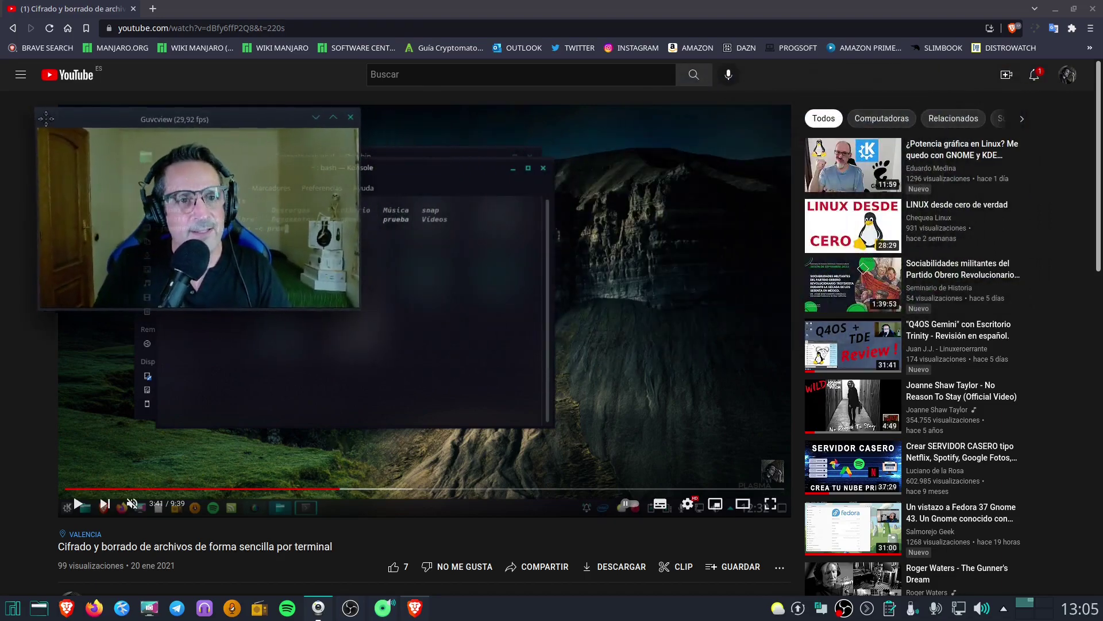
- Open the Guía Cryptomator bookmark on protege.la and shift the webcam window toward the top-left
click(444, 48)
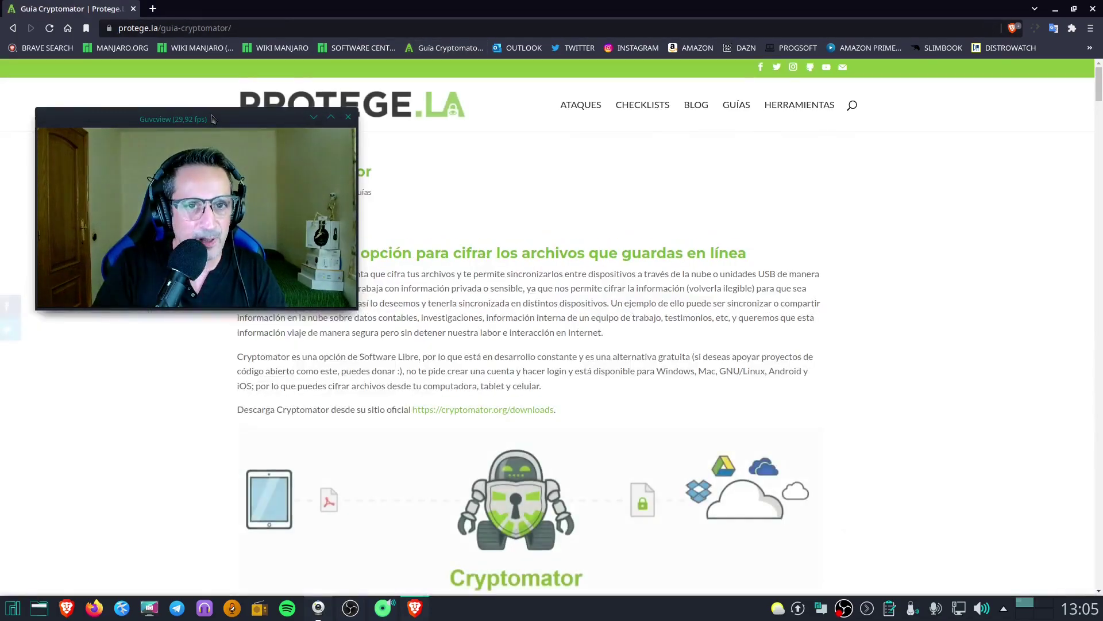
drag(211, 113, 227, 152)
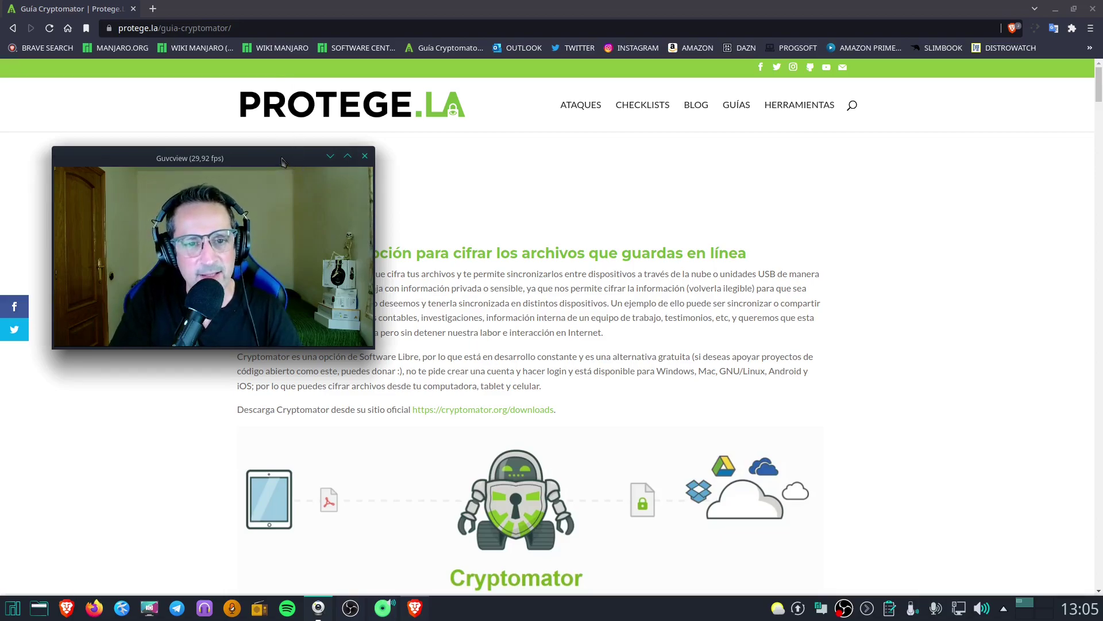
mouse_move(281, 160)
mouse_down()
mouse_move(264, 56)
mouse_move(244, 34)
mouse_up()
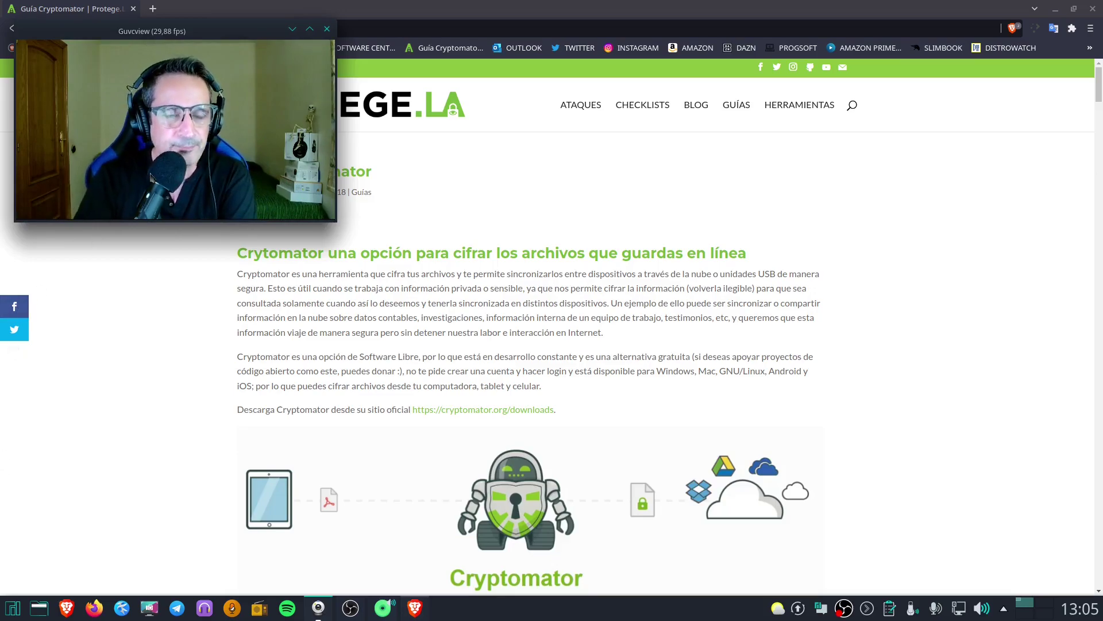
drag(167, 32, 175, 58)
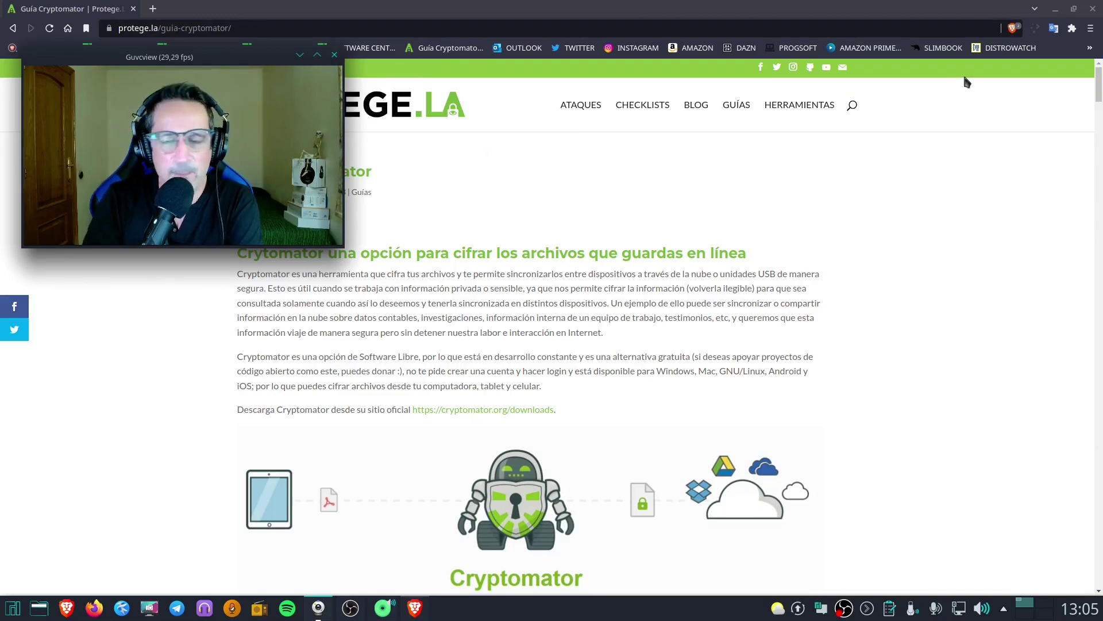
- Reach the Cryptomator website's downloads page from the bookmarks overflow list
click(1090, 47)
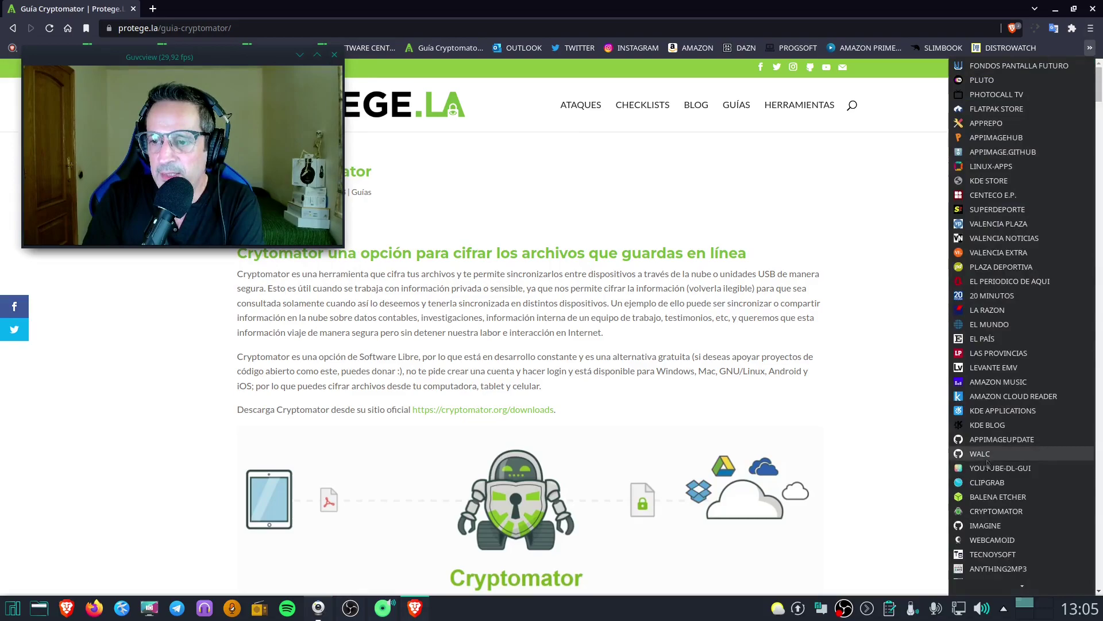
click(983, 510)
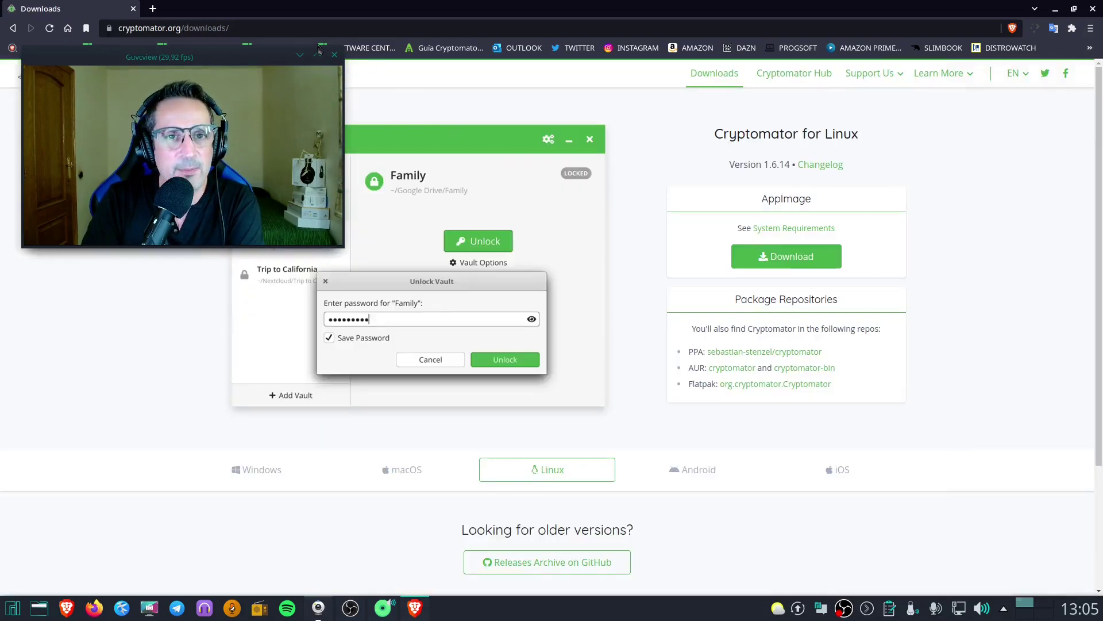
click(279, 29)
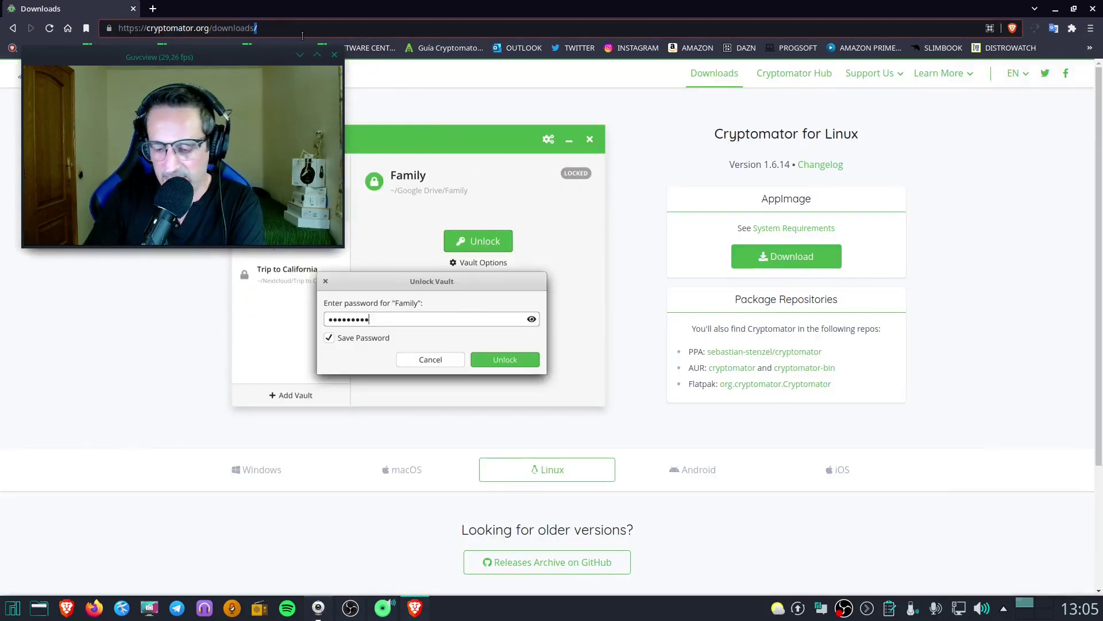
key(BackSpace)
key(BackSpace)
key(BackSpace)
key(BackSpace)
key(BackSpace)
key(BackSpace)
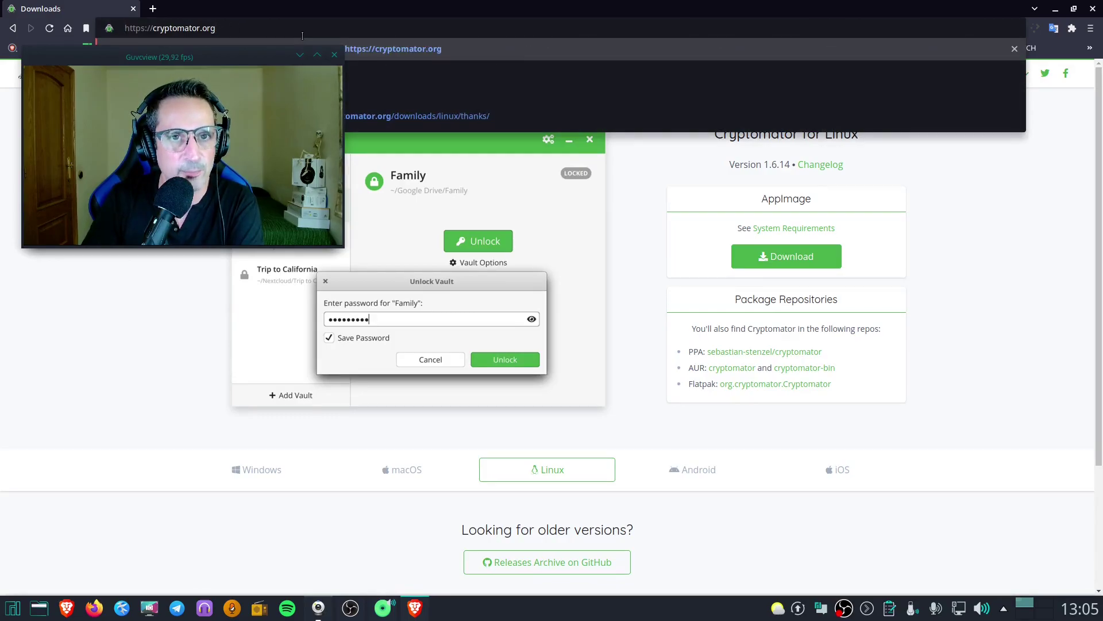
key(Return)
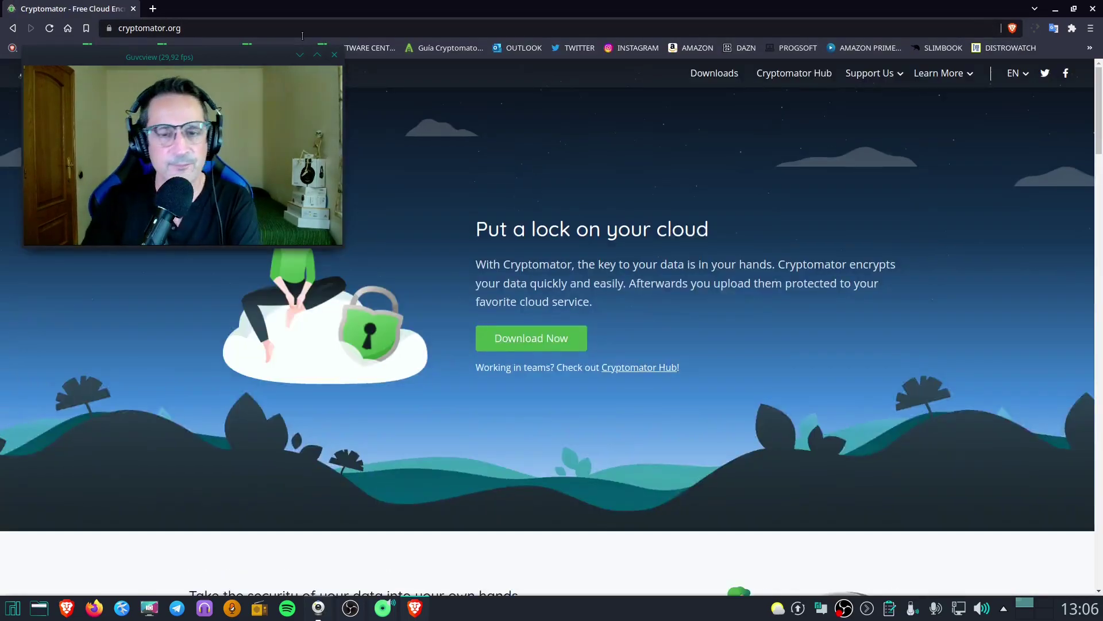
mouse_move(241, 56)
mouse_down()
mouse_move(978, 73)
mouse_move(979, 52)
mouse_up()
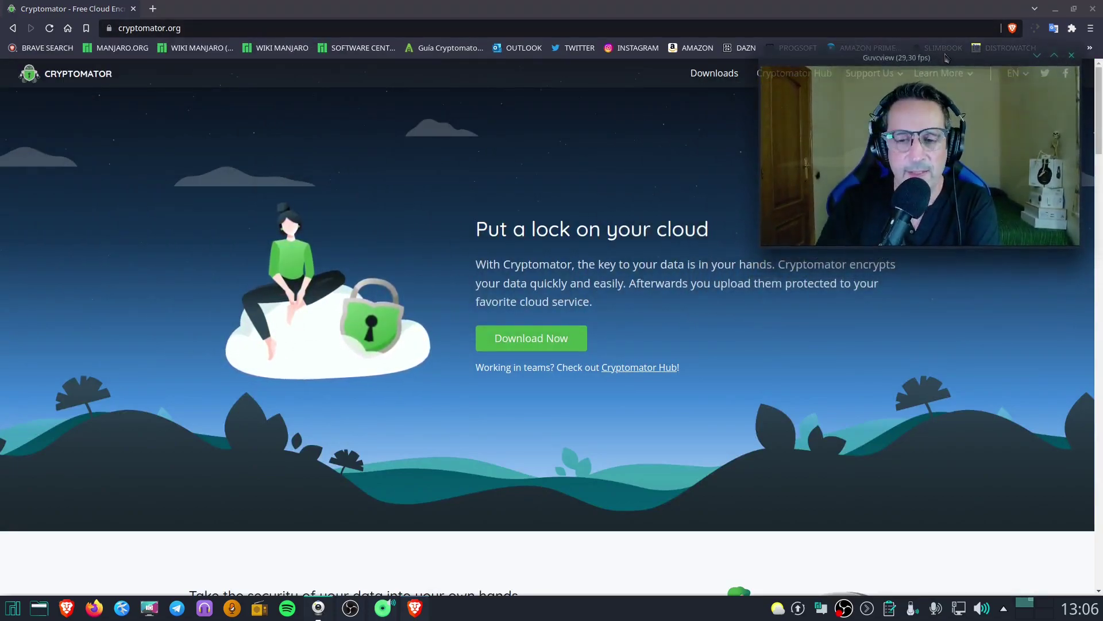
click(565, 340)
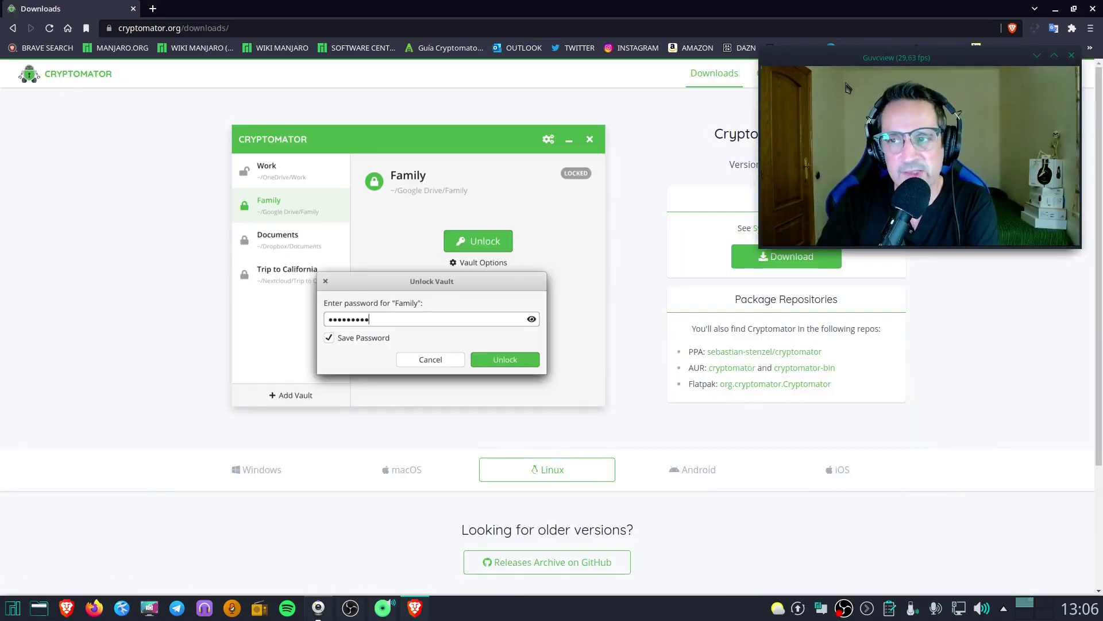
- Compare the Windows, macOS, Android, iOS and Linux download options, ending on Linux
click(224, 486)
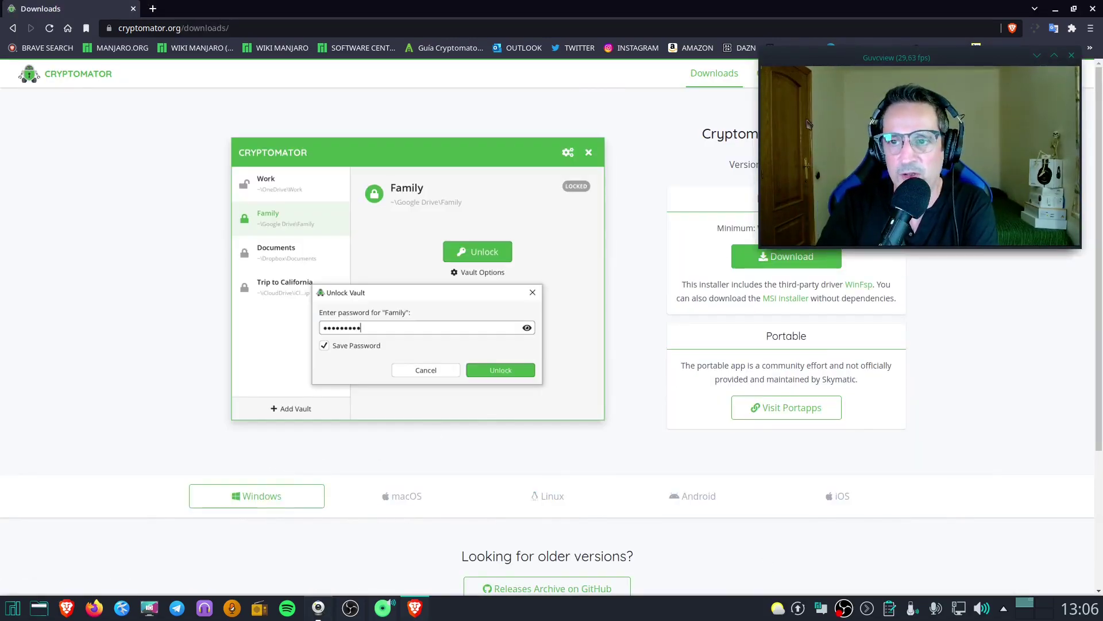
drag(753, 58, 27, 37)
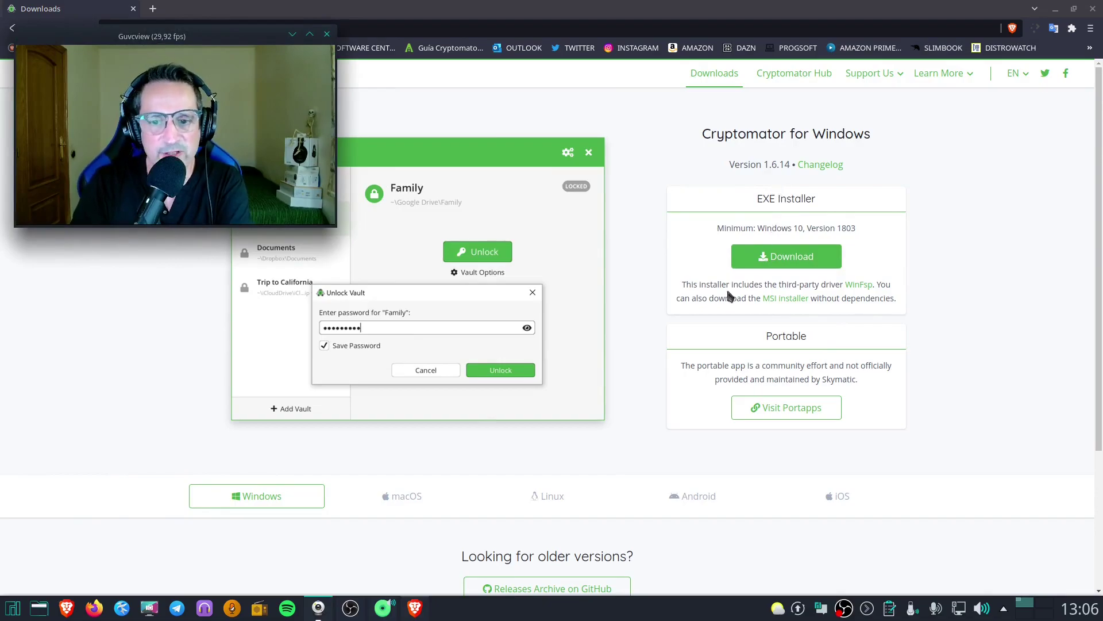
click(423, 497)
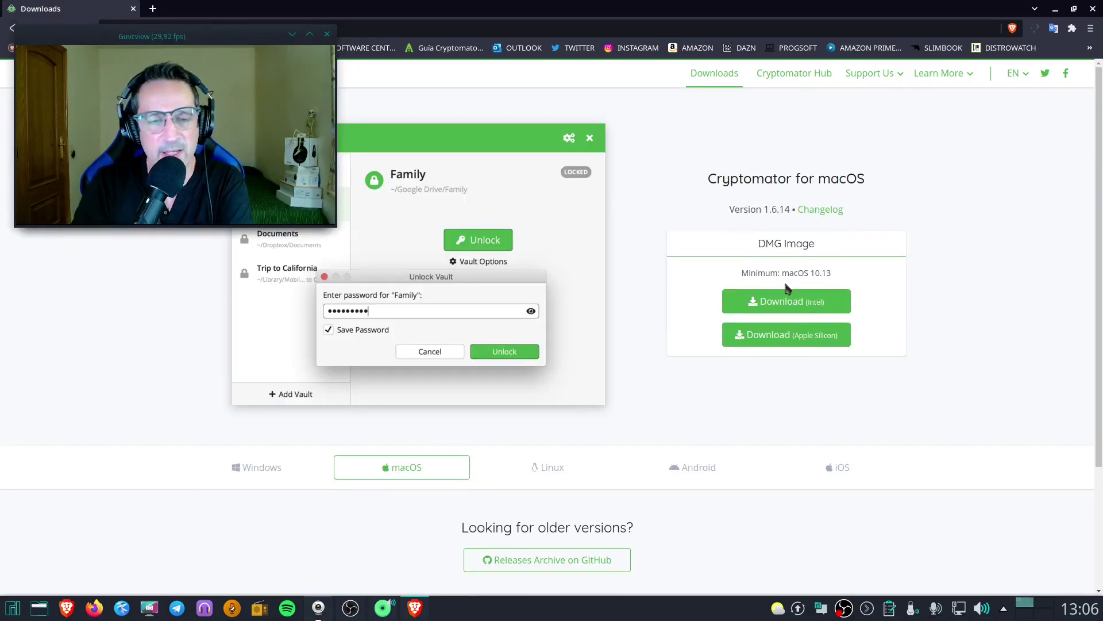
click(650, 483)
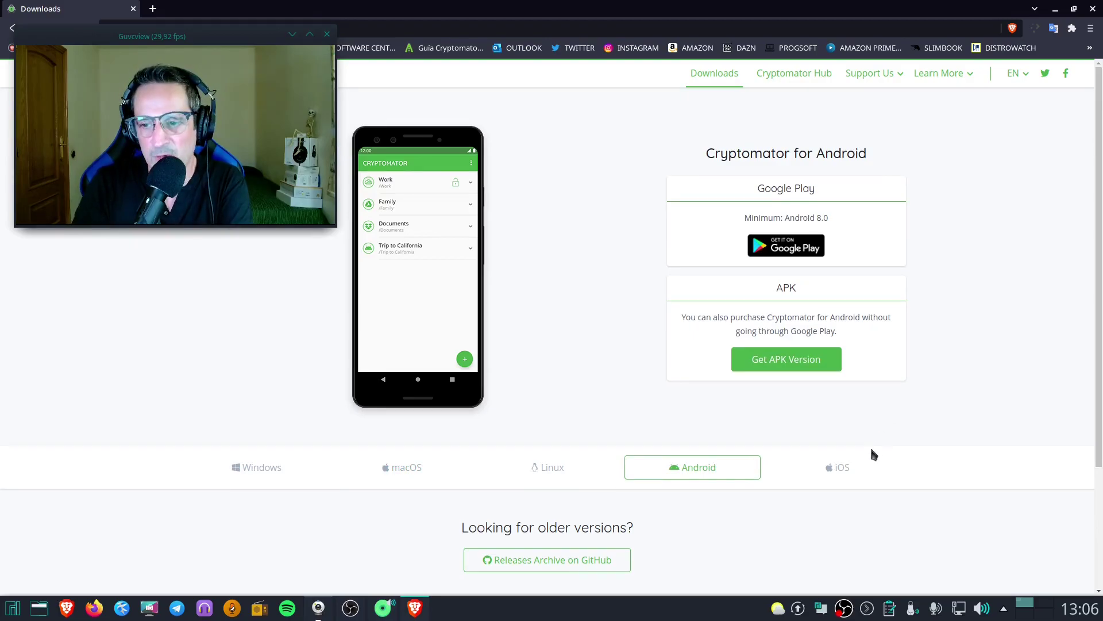
click(847, 477)
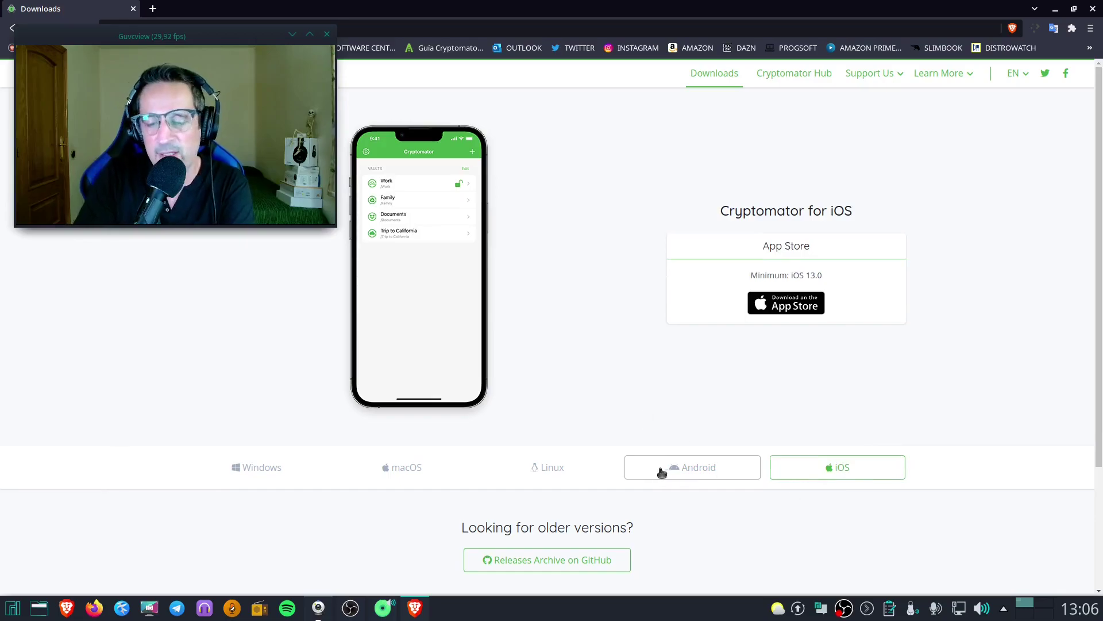
click(581, 469)
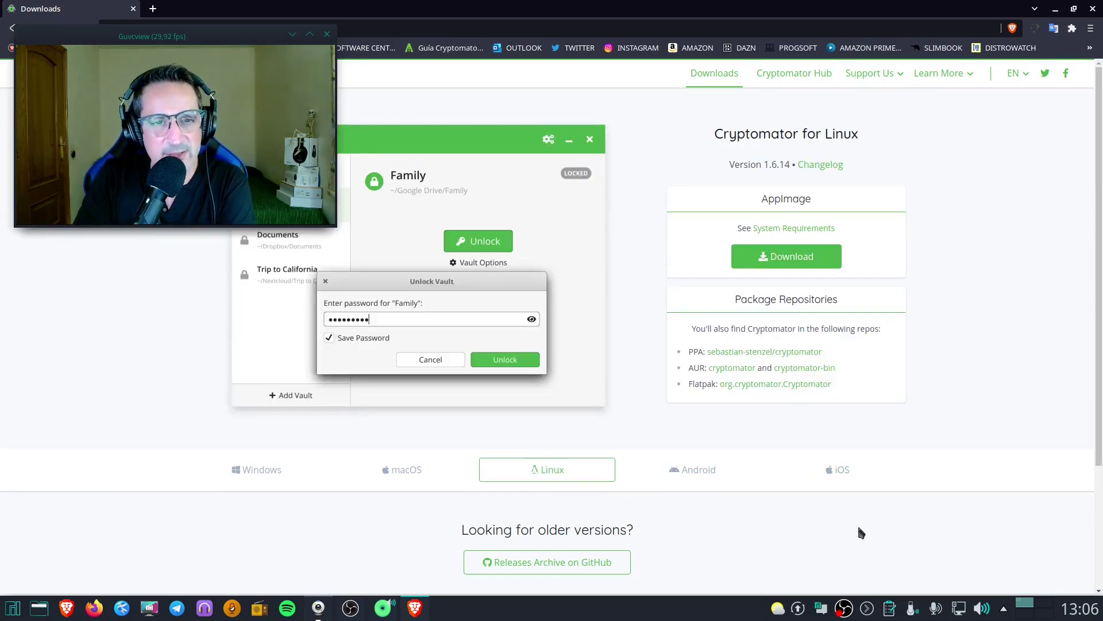
click(725, 482)
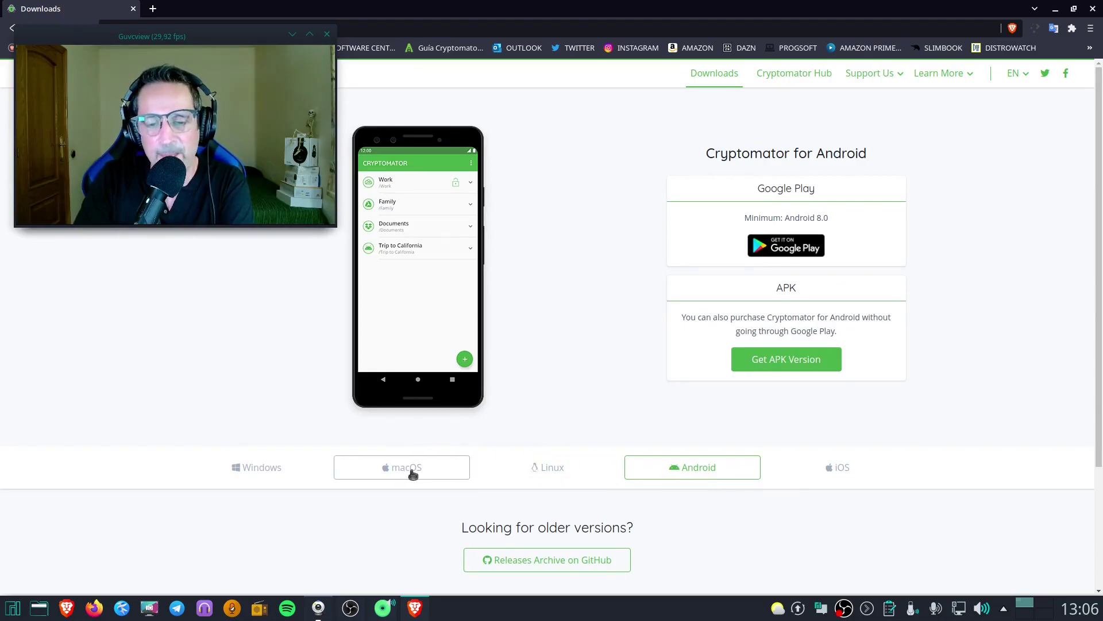
click(552, 468)
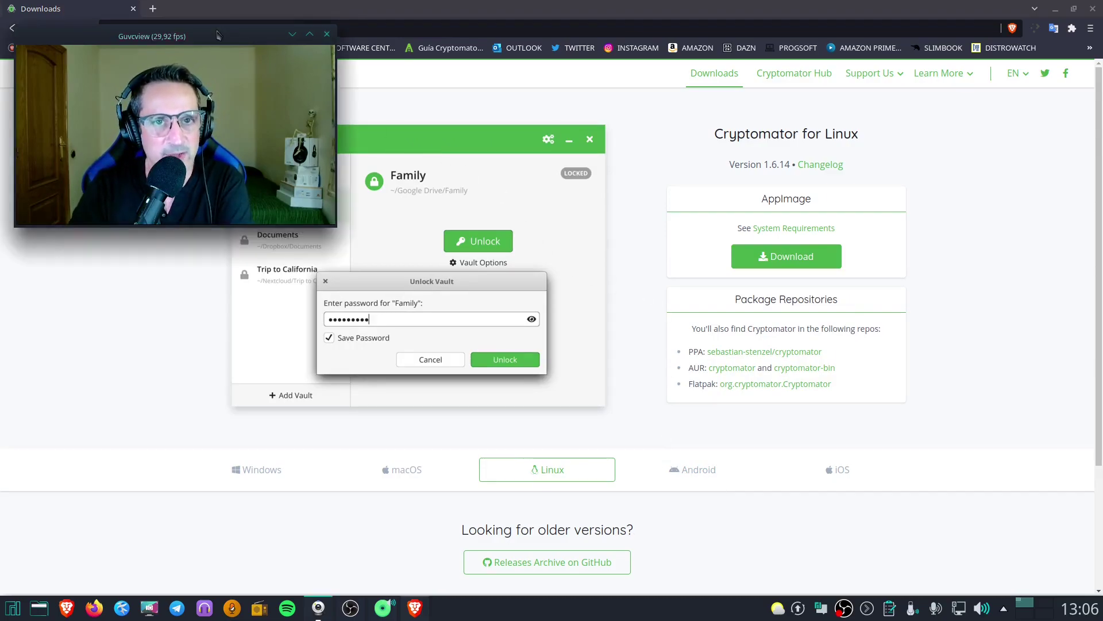
- Download the Cryptomator 1.6.14 Linux AppImage and close Brave
drag(252, 39, 250, 32)
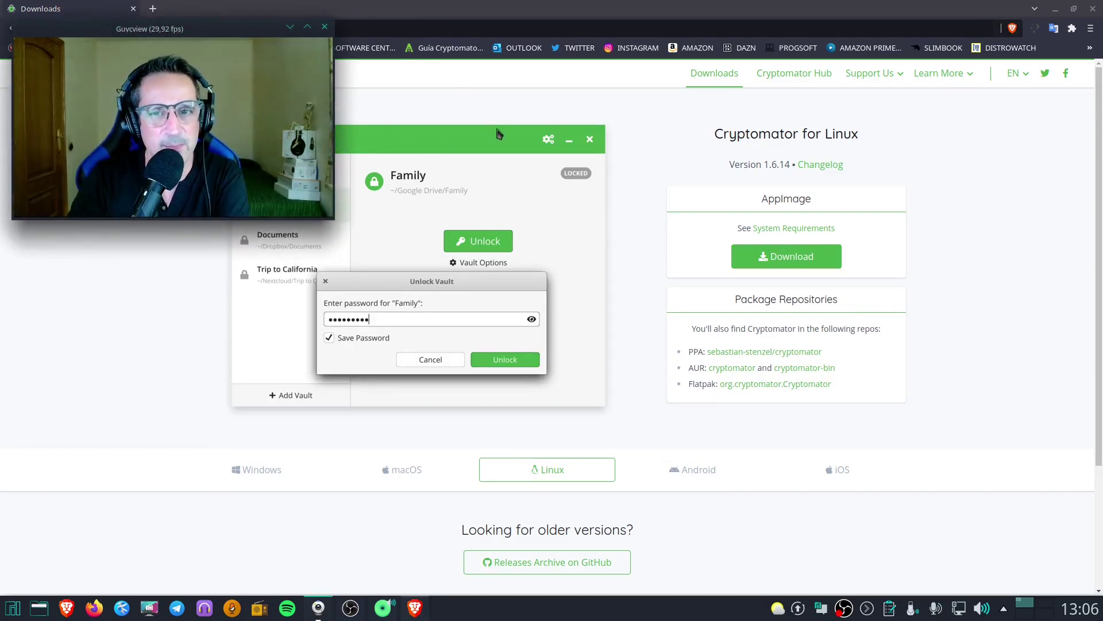
click(792, 255)
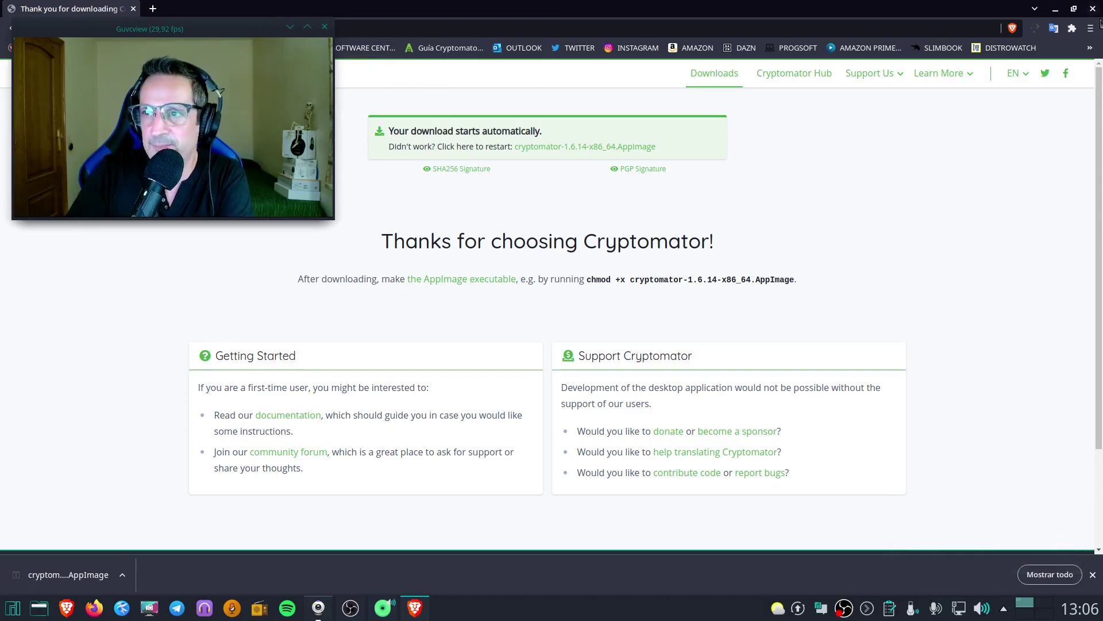
click(1091, 10)
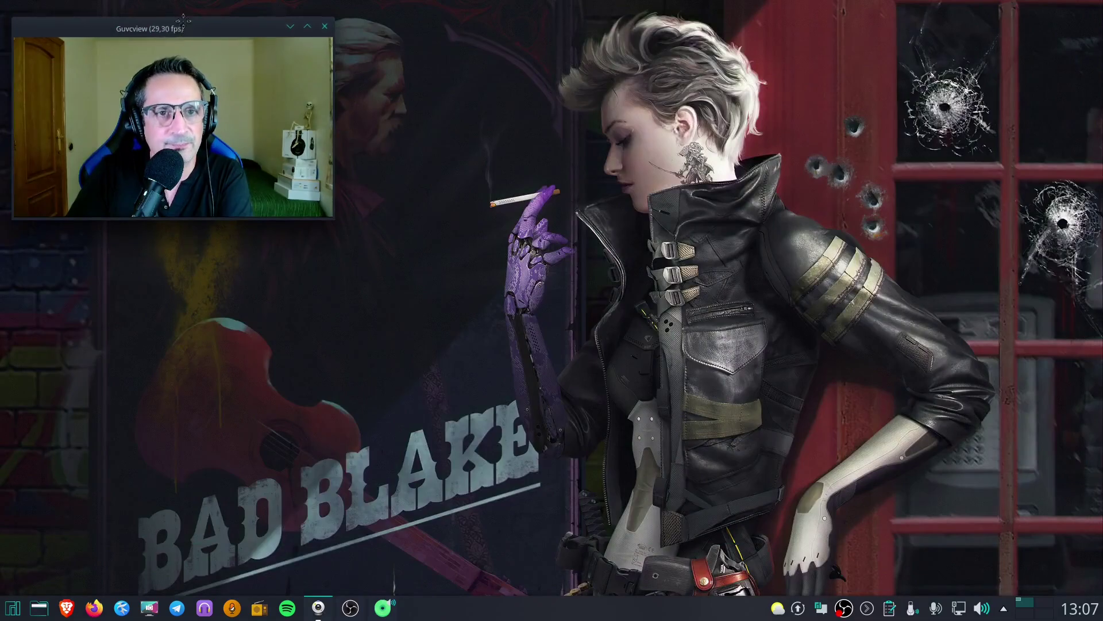
- Open Dolphin in the Descargas folder and center its window
drag(184, 21, 188, 13)
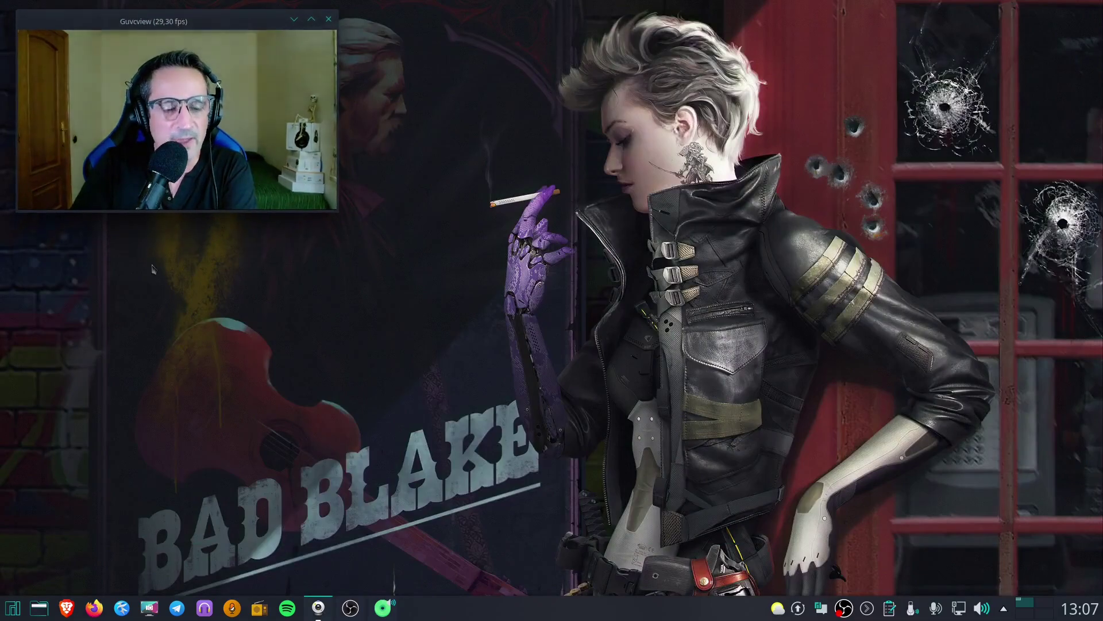
click(38, 608)
click(461, 216)
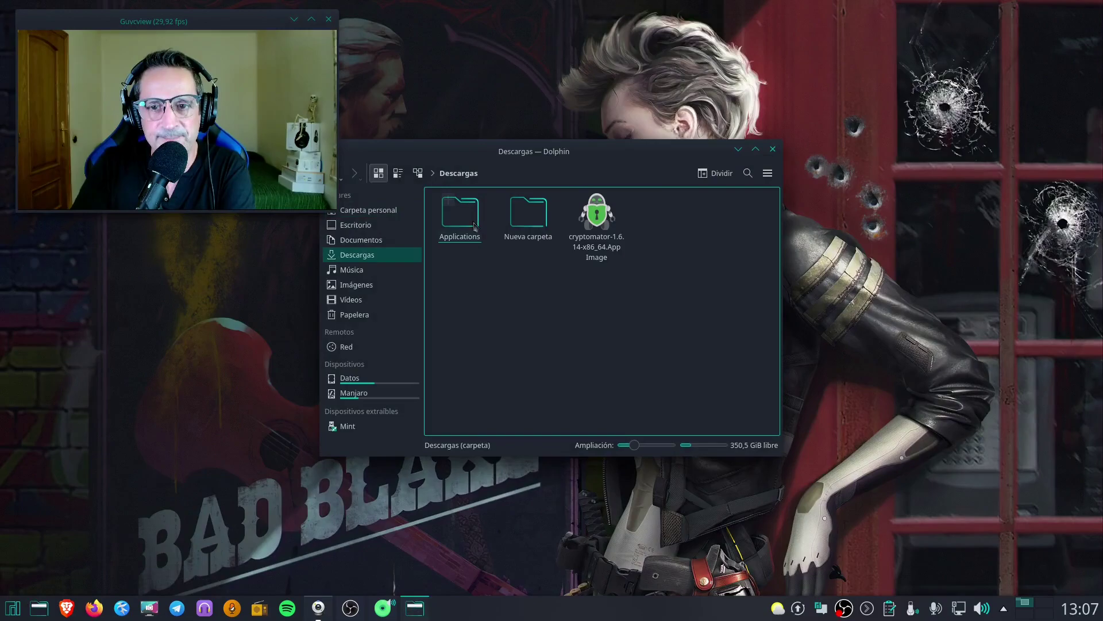
drag(611, 157, 641, 168)
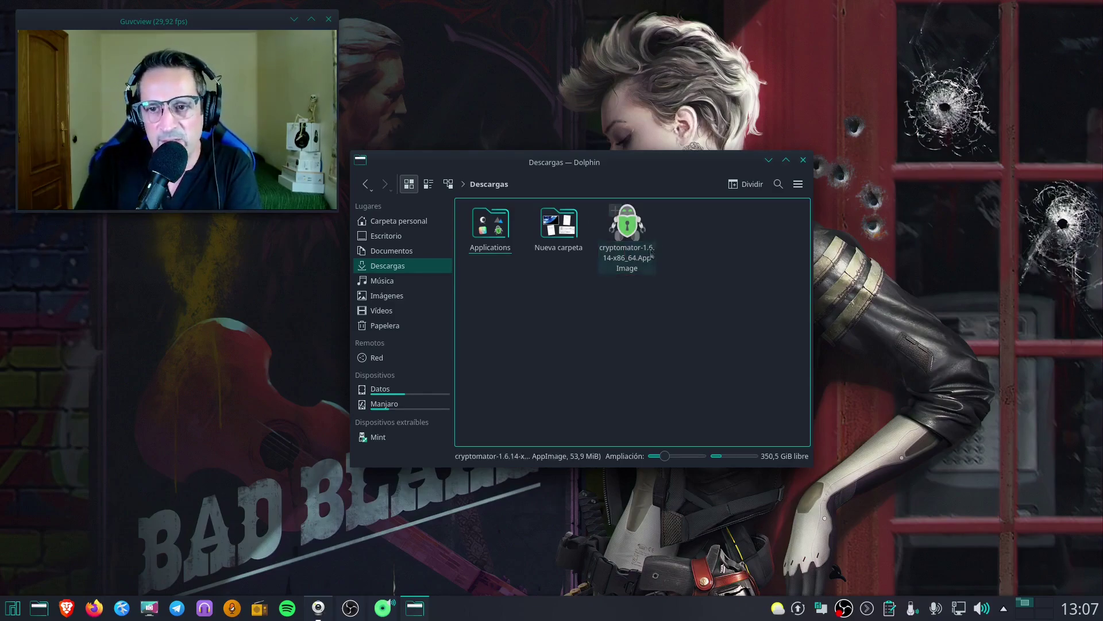
- Confirm in Propiedades > Permisos that the Cryptomator 1.6.14 AppImage is executable
right_click(635, 253)
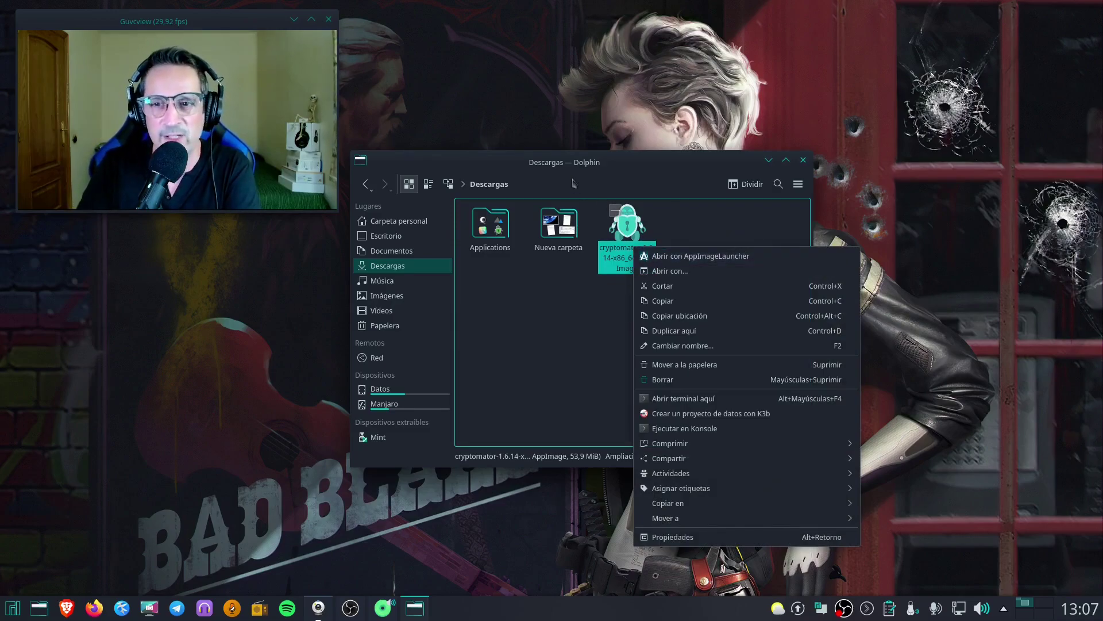
click(677, 174)
drag(677, 174, 705, 179)
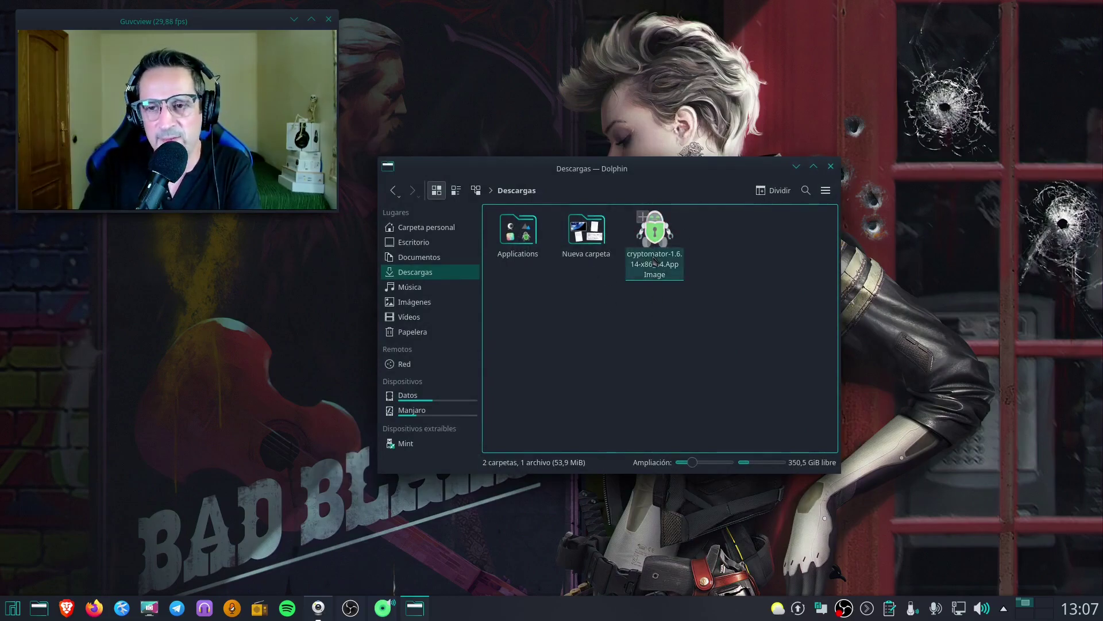
right_click(655, 317)
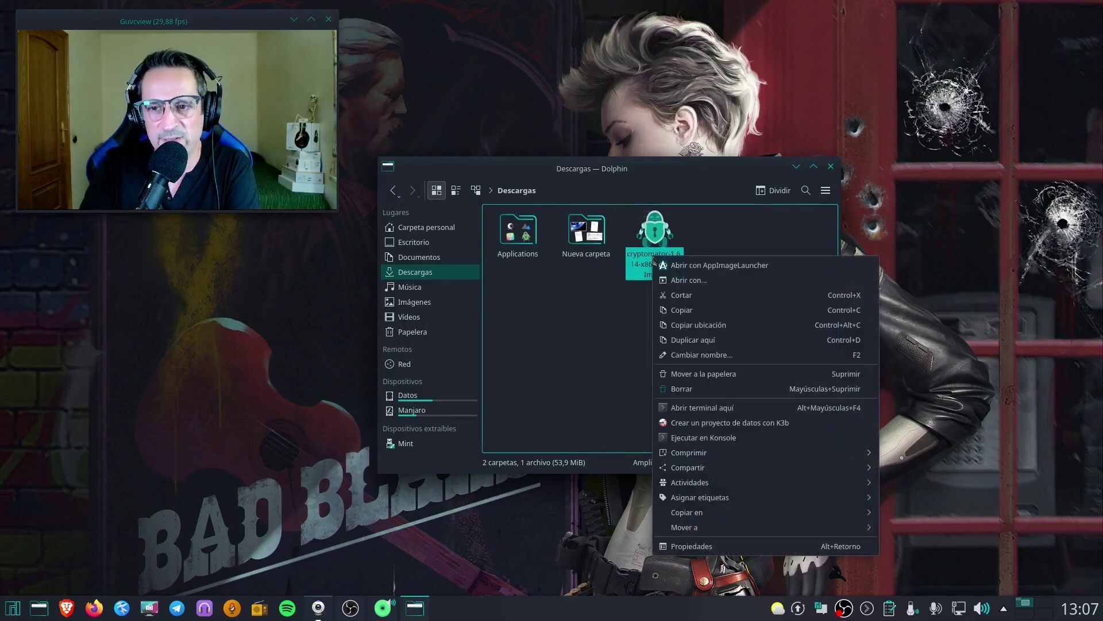
click(741, 546)
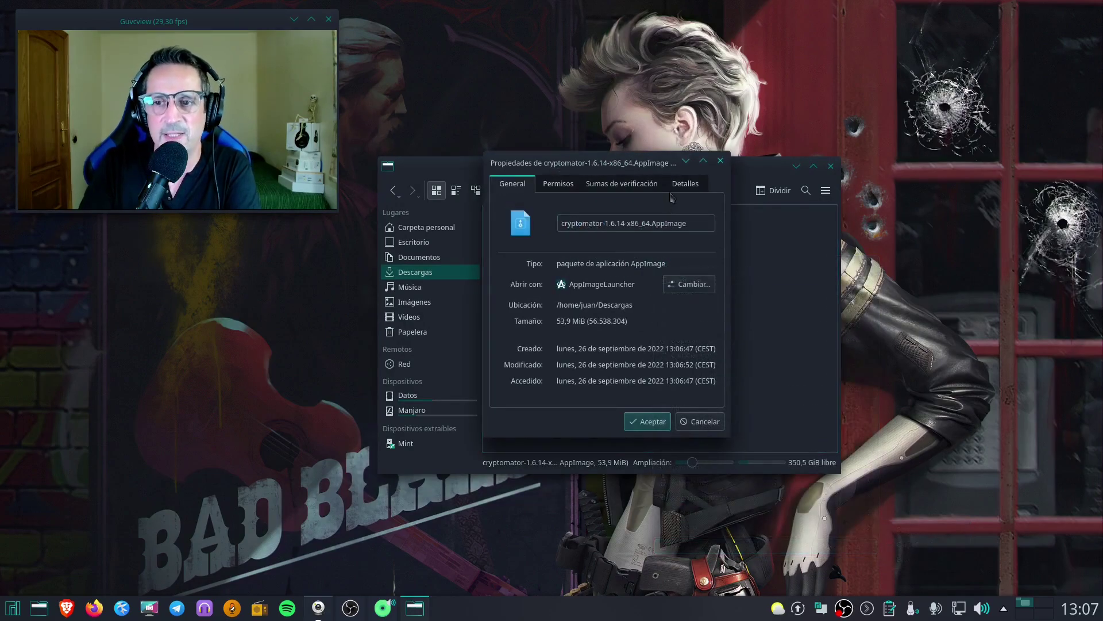
click(558, 188)
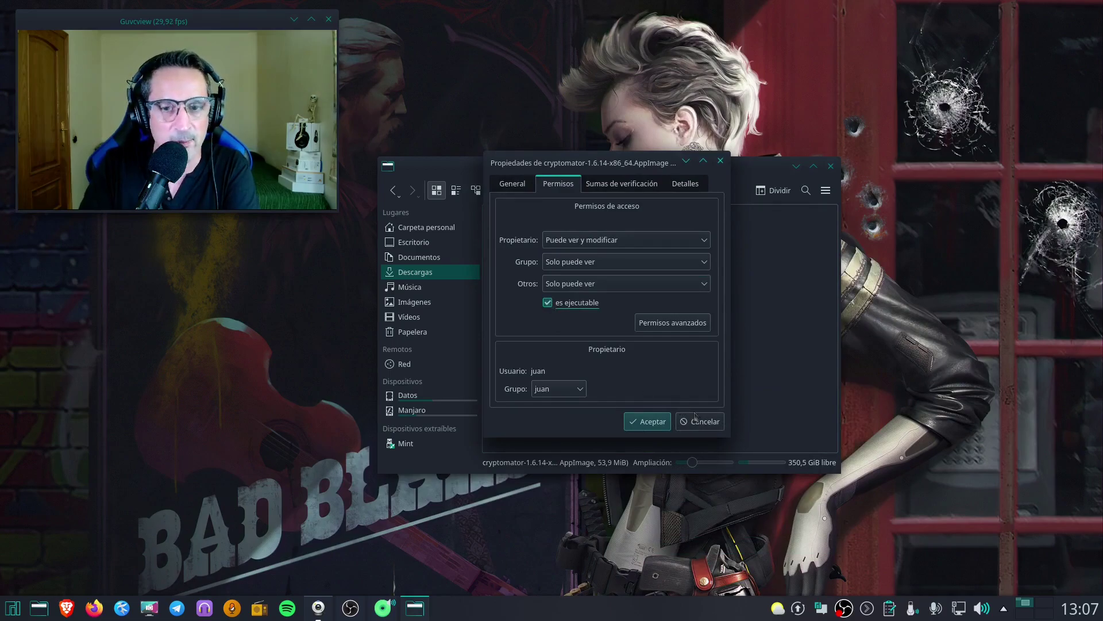
click(655, 422)
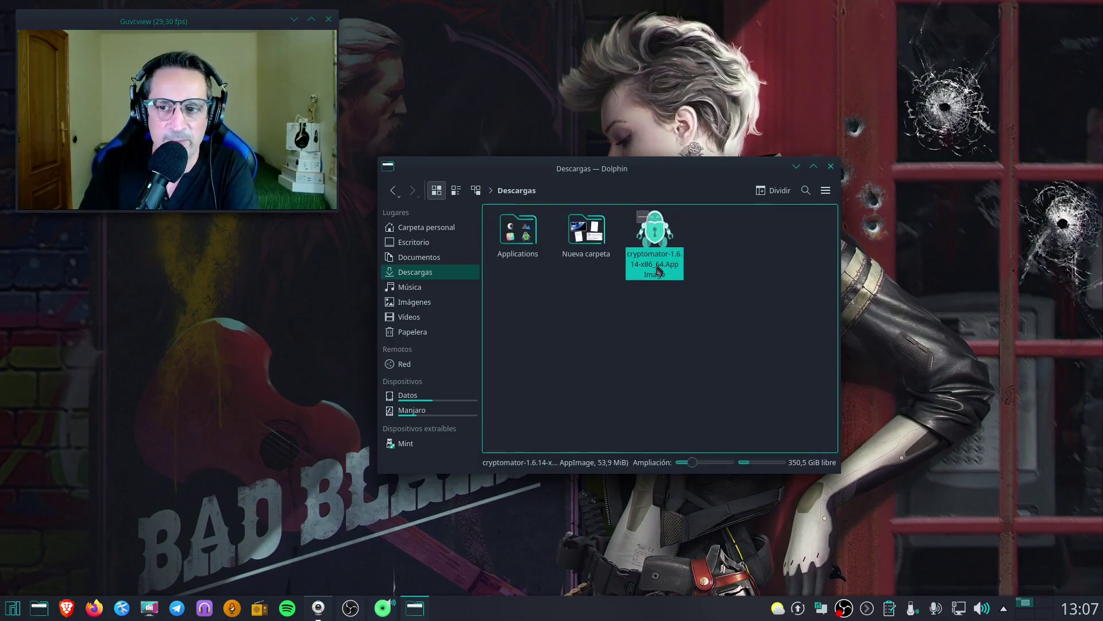
drag(697, 170, 703, 173)
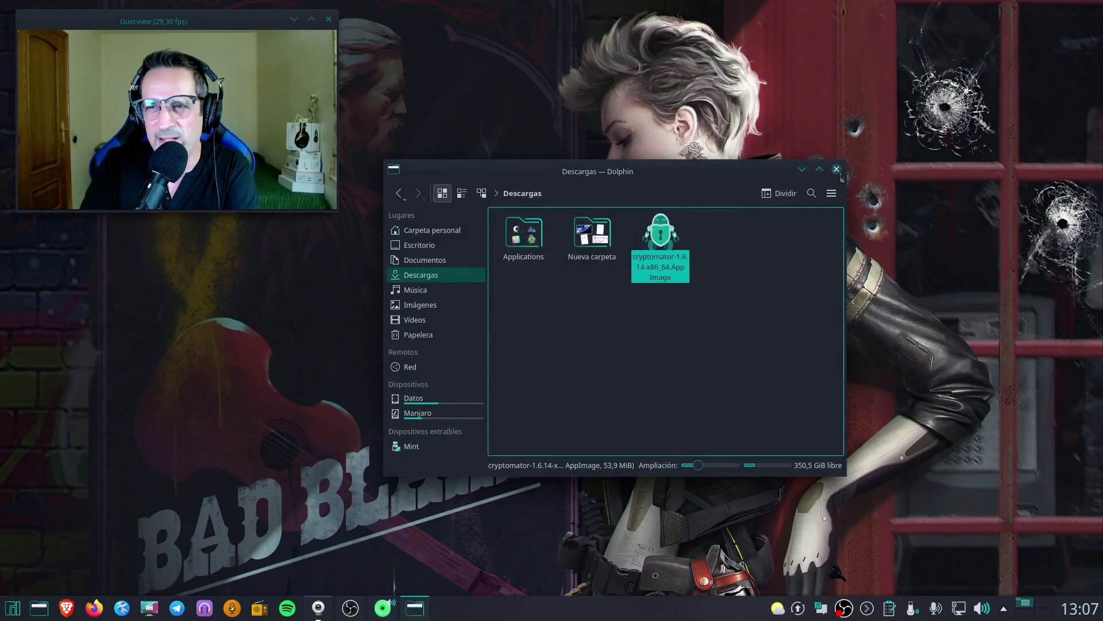
- Close Dolphin and launch Cryptomator from the application launcher by searching 'cryp'
click(837, 170)
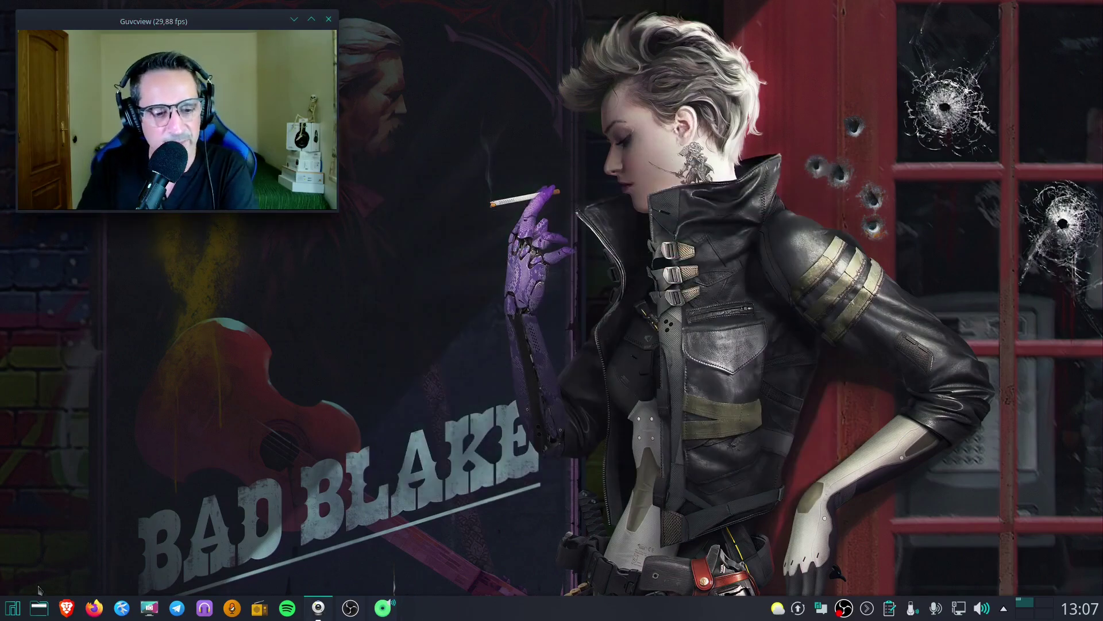
click(12, 610)
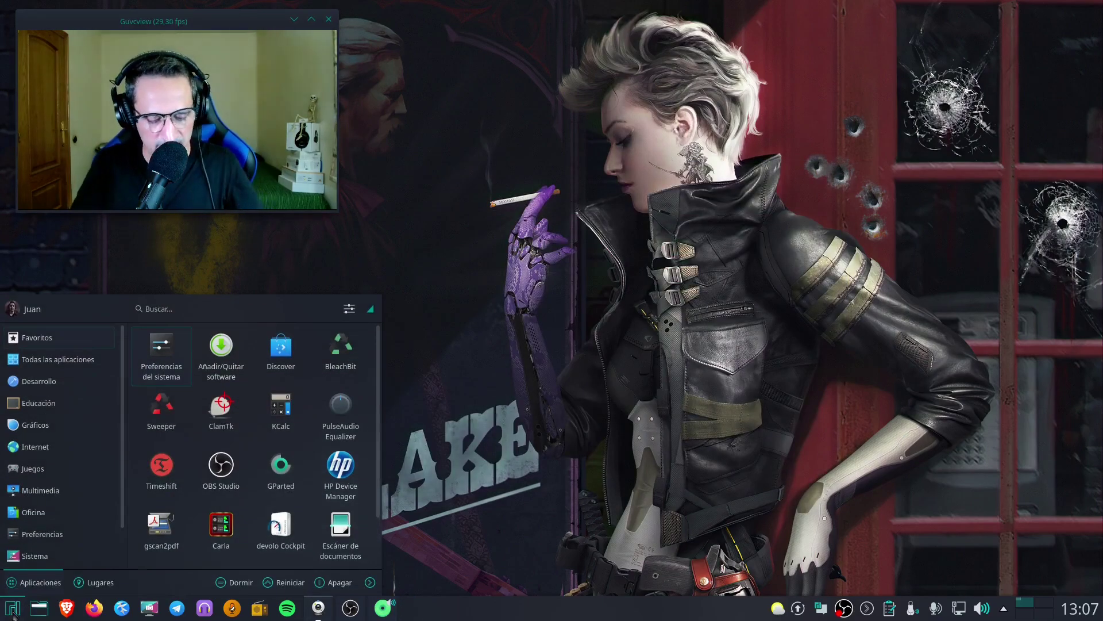
text(cryp)
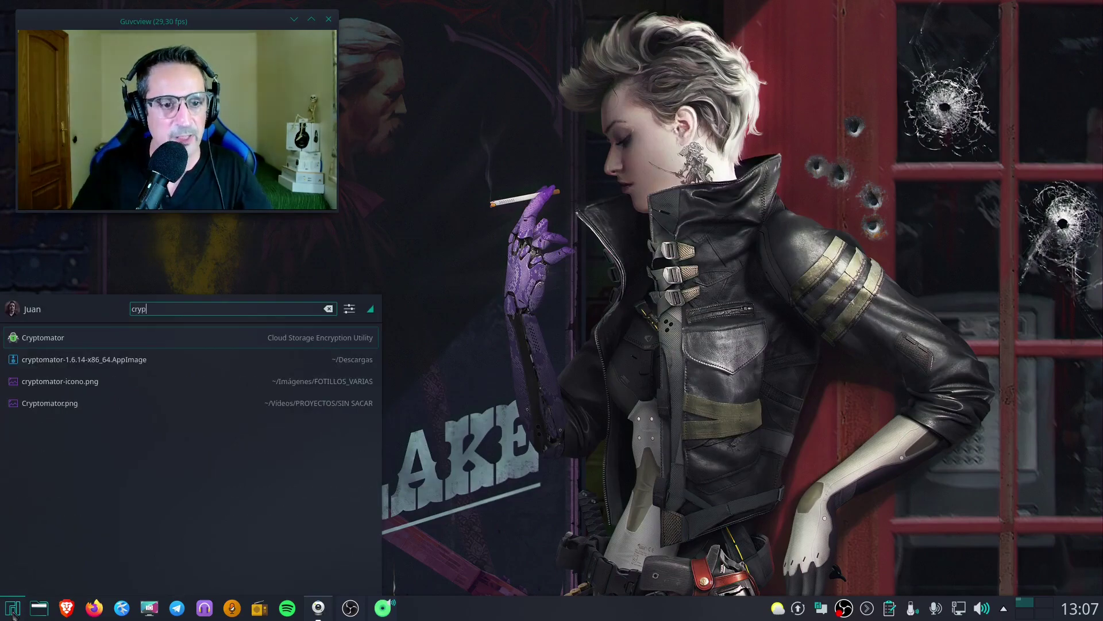
click(90, 343)
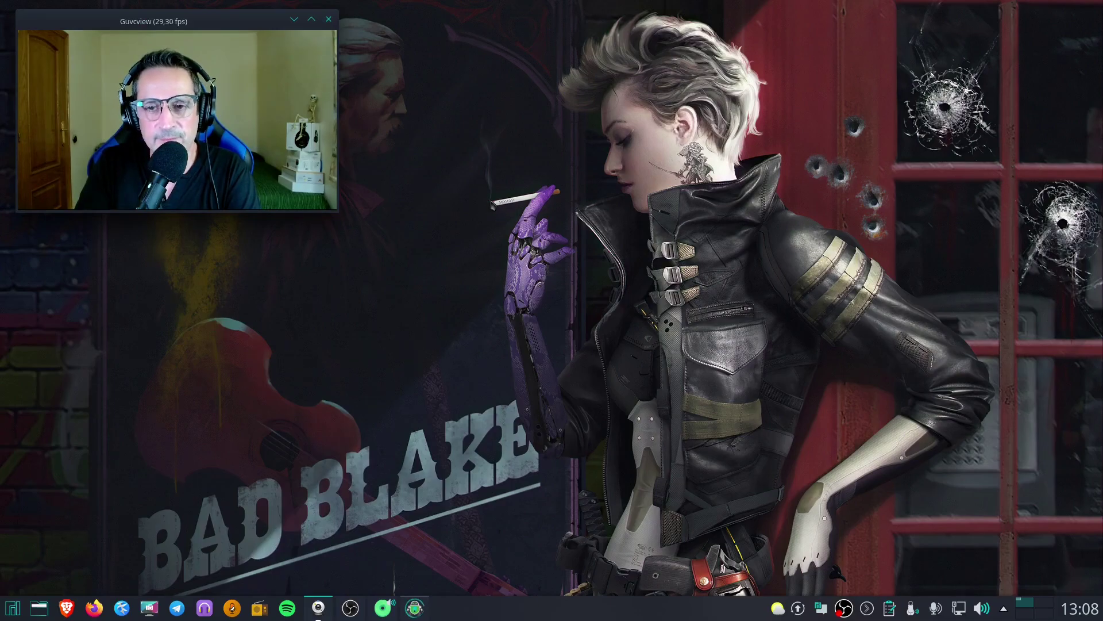
mouse_move(581, 275)
mouse_down()
mouse_move(516, 201)
mouse_move(451, 172)
mouse_up()
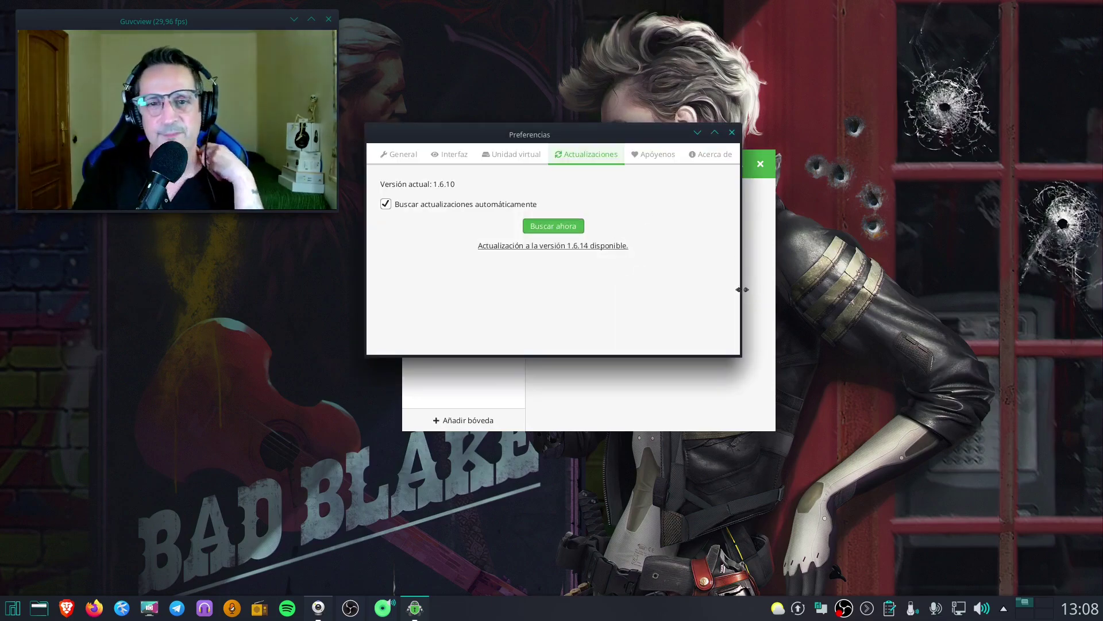
- Review Cryptomator's Interfaz and supporter certificate preferences
drag(572, 138, 478, 270)
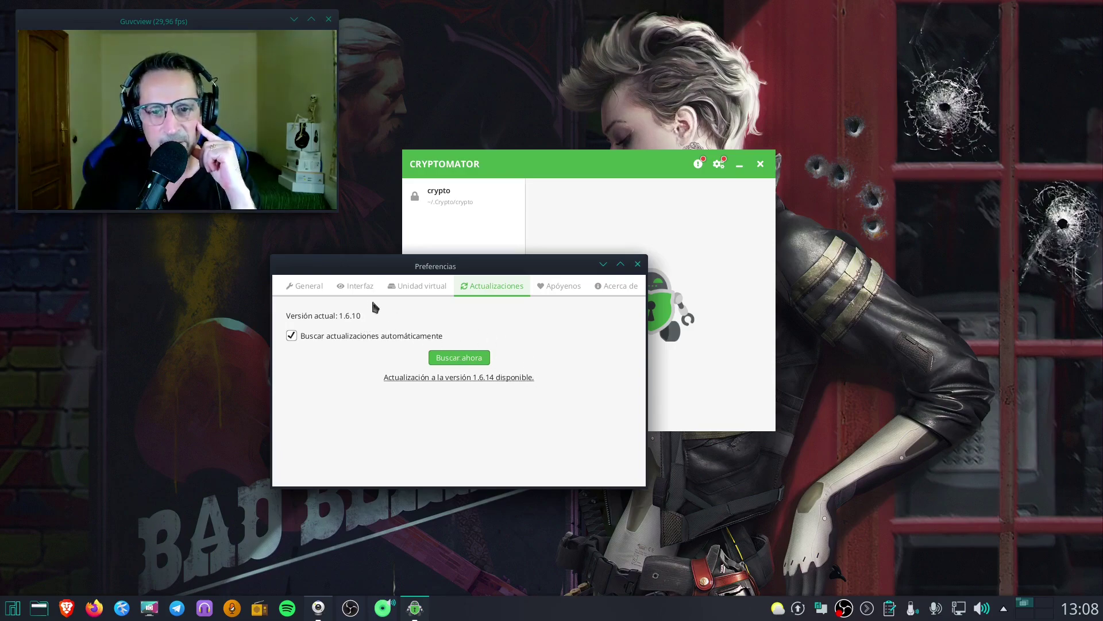
click(347, 286)
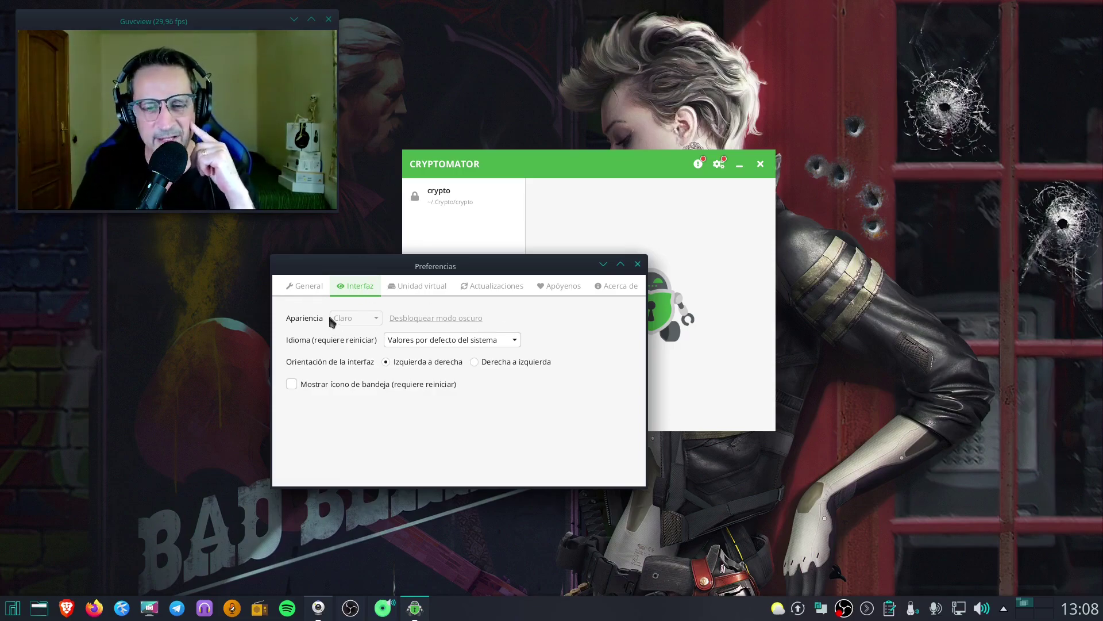
click(441, 319)
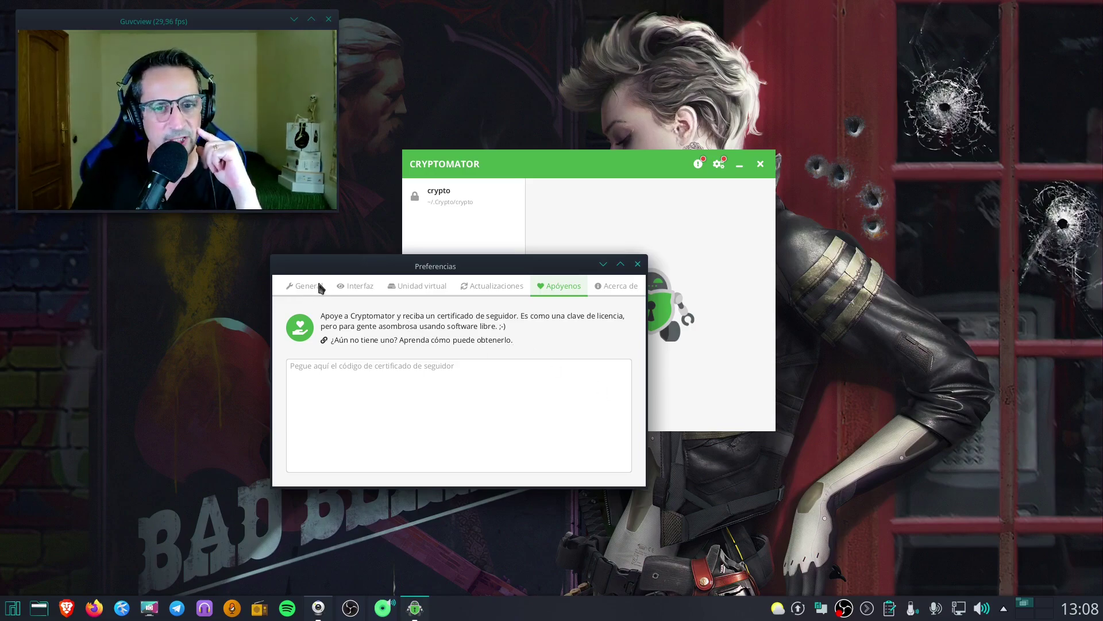
click(351, 287)
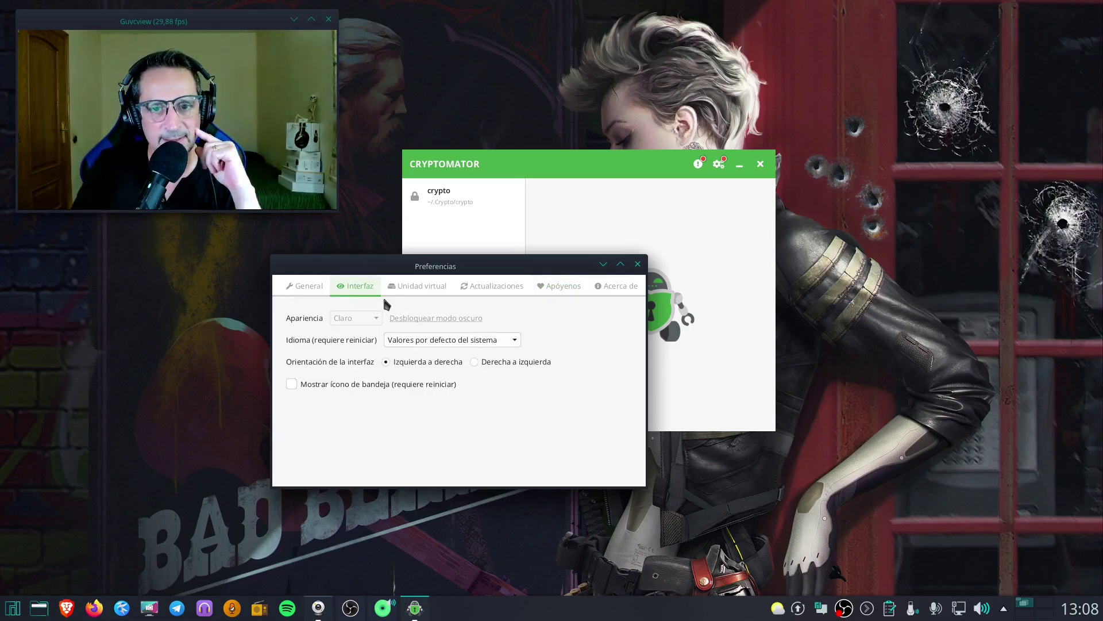
- Keep the Unidad virtual volume type on FUSE, then check the update and Acerca de version 1.6.10 info
click(417, 289)
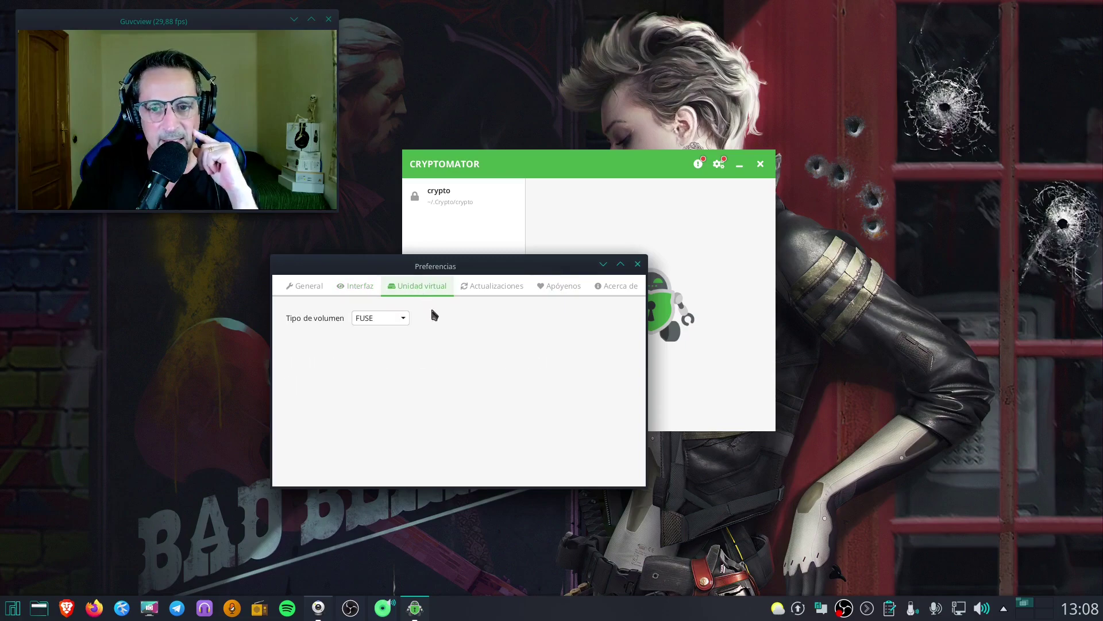
click(395, 320)
click(462, 351)
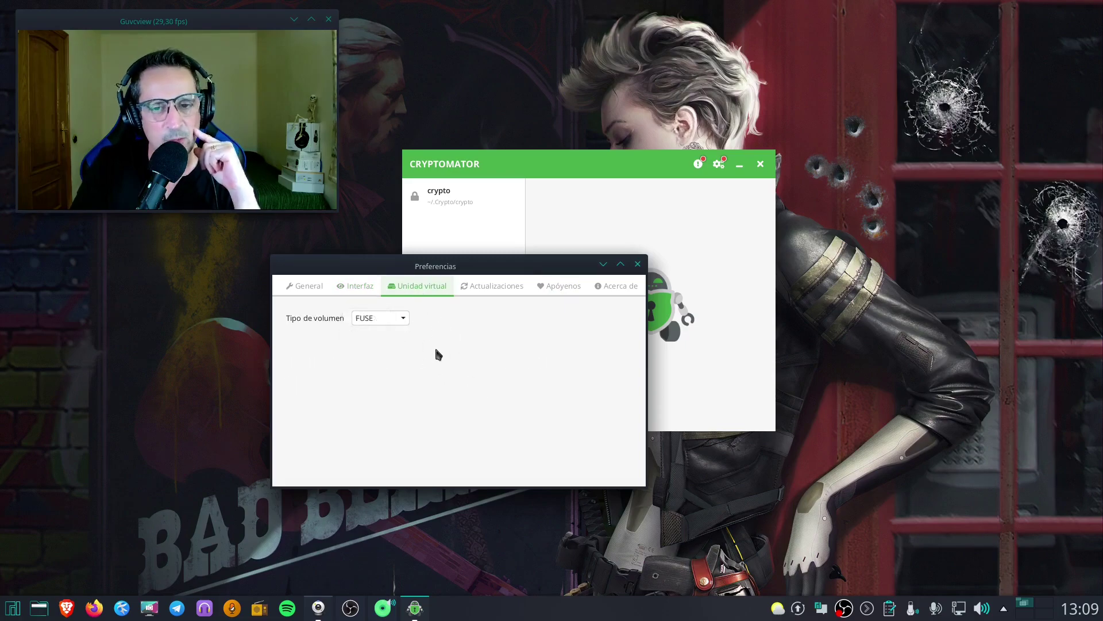
click(493, 290)
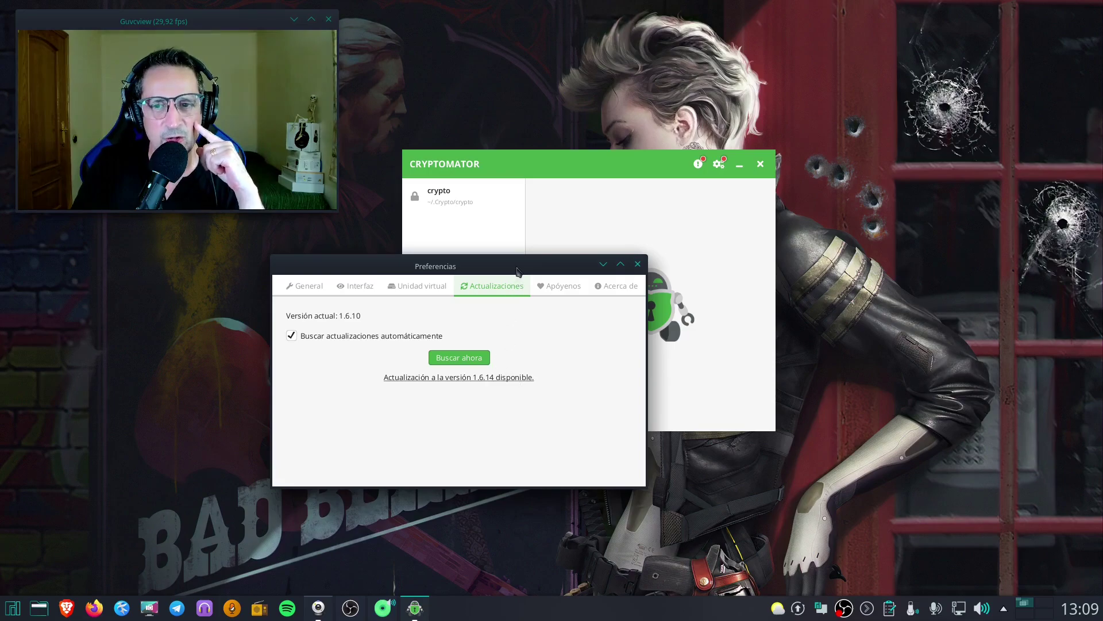
drag(518, 270, 465, 274)
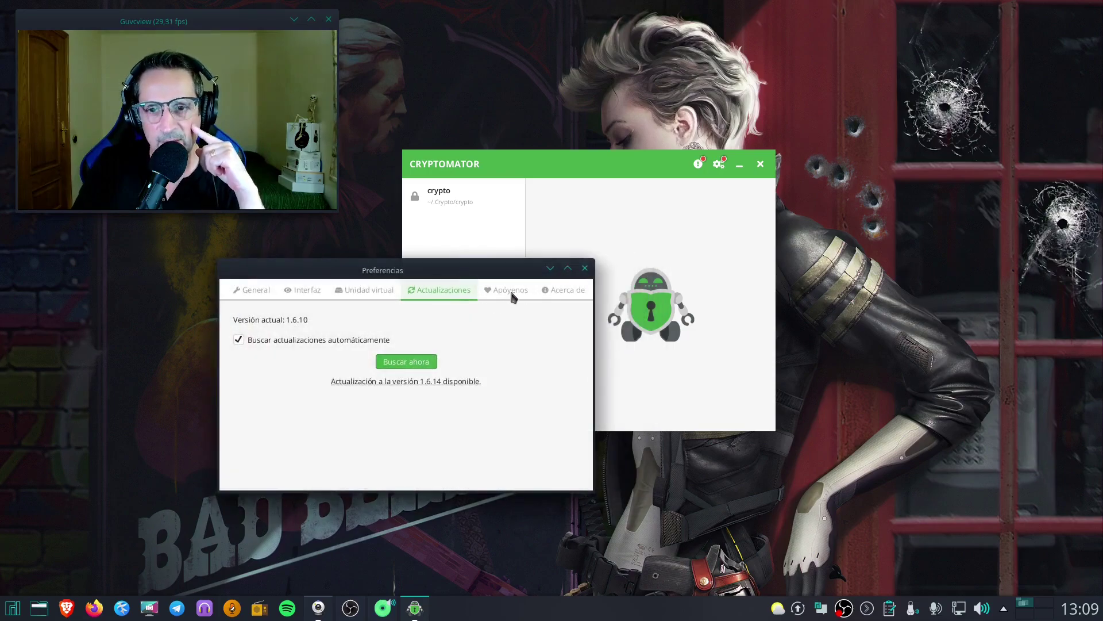
click(512, 290)
click(561, 290)
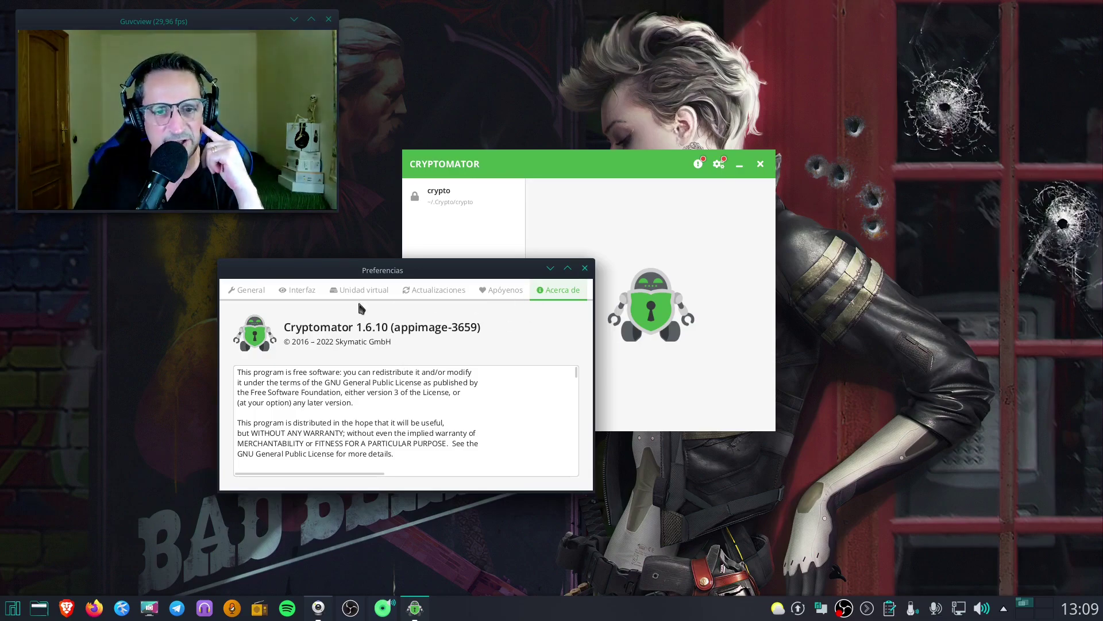
- Close Preferencias and choose Añadir bóveda > Crear bóveda nueva
click(585, 267)
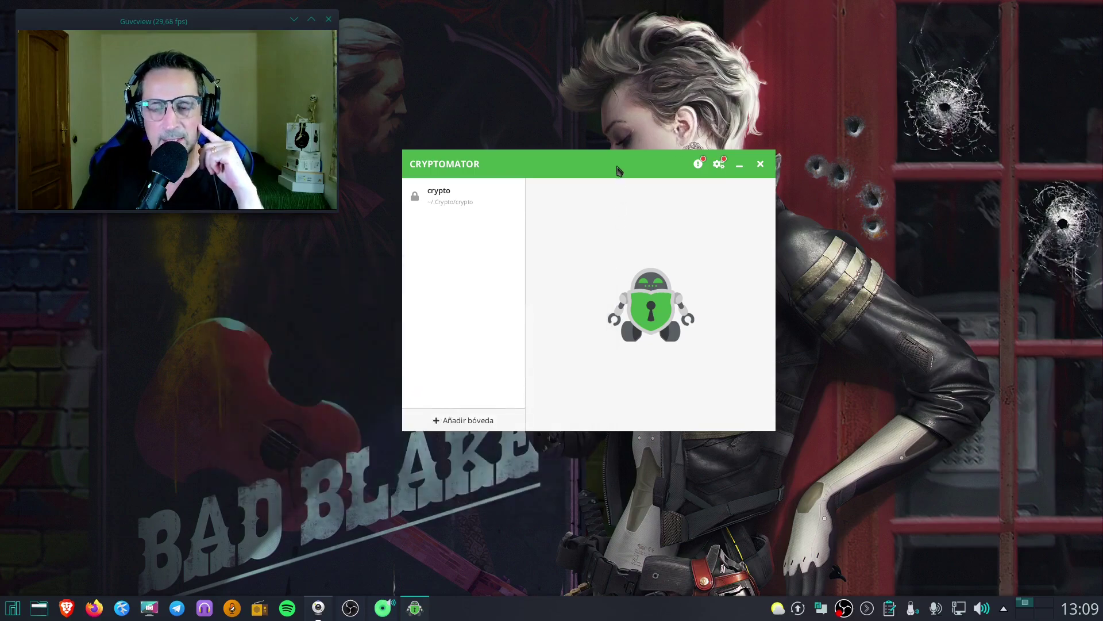
drag(619, 170, 616, 175)
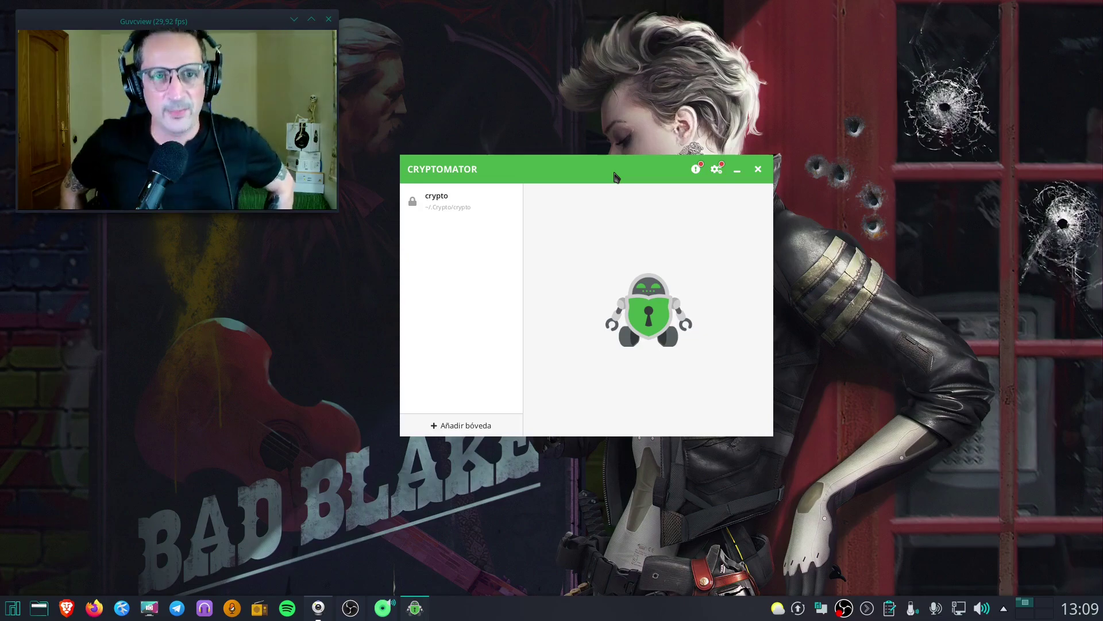
click(463, 425)
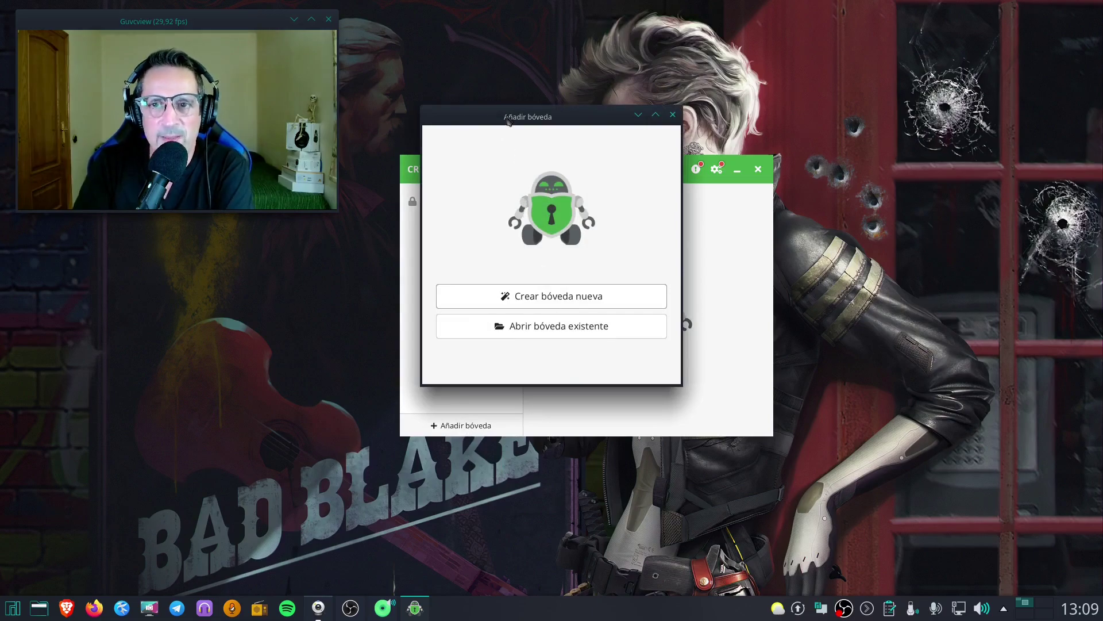
drag(508, 121, 493, 134)
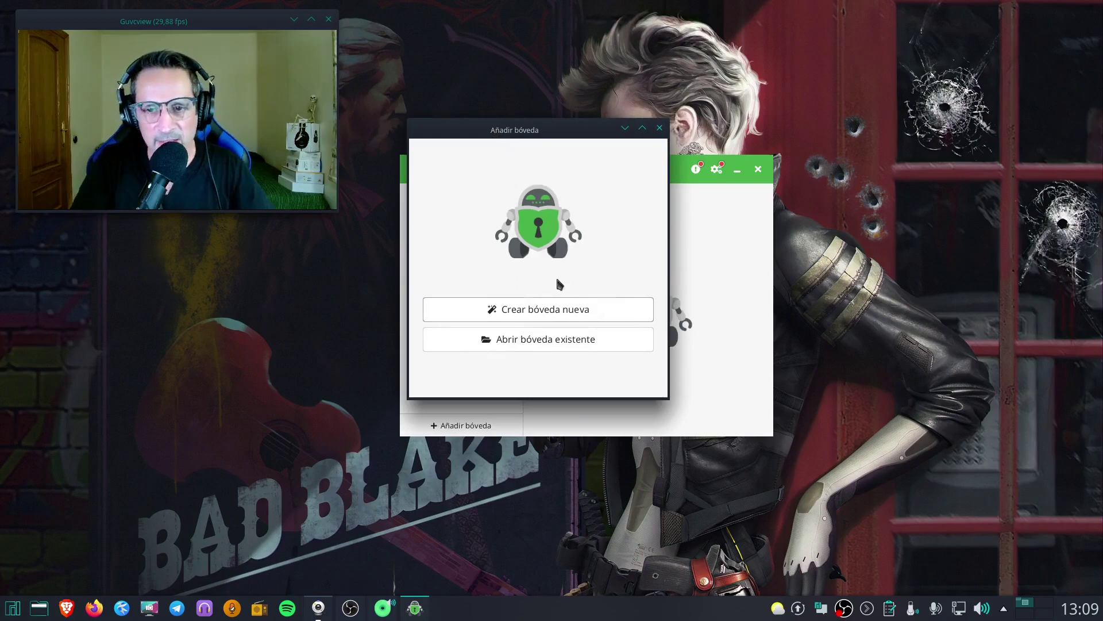
drag(549, 137, 634, 162)
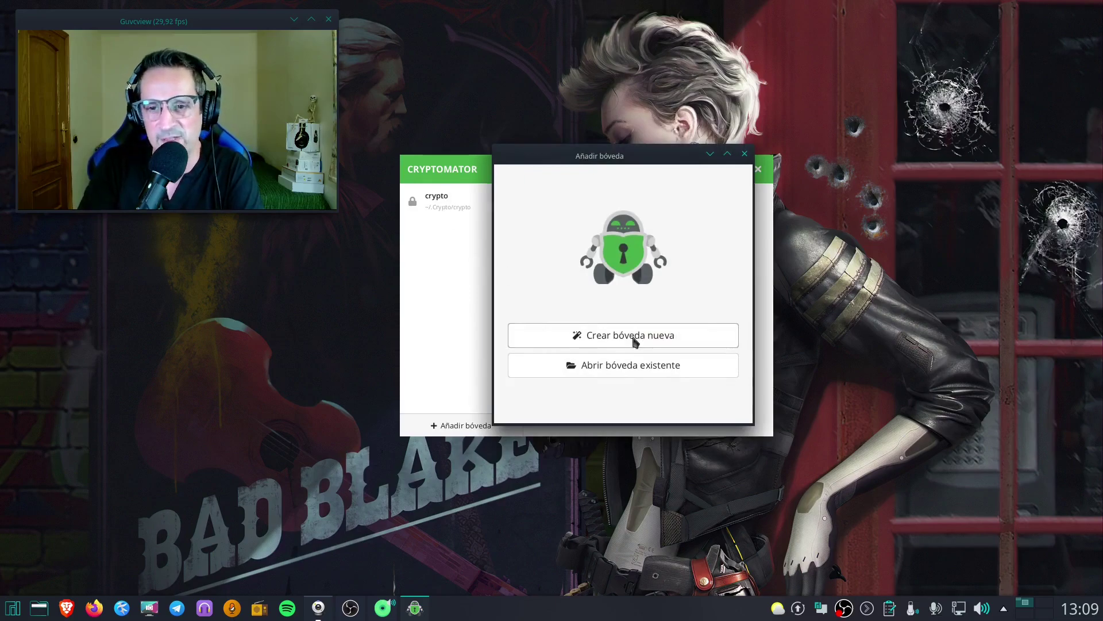
click(534, 336)
- Name the vault 'prueba', select Ubicación personalizada and browse for its storage folder
drag(619, 155, 516, 165)
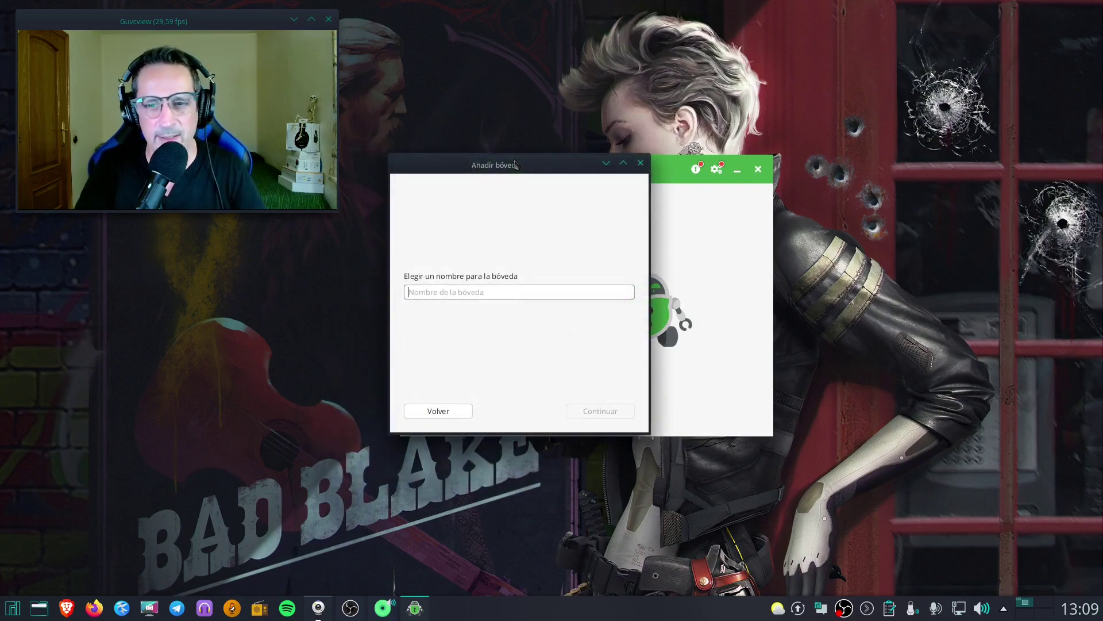
text(pru)
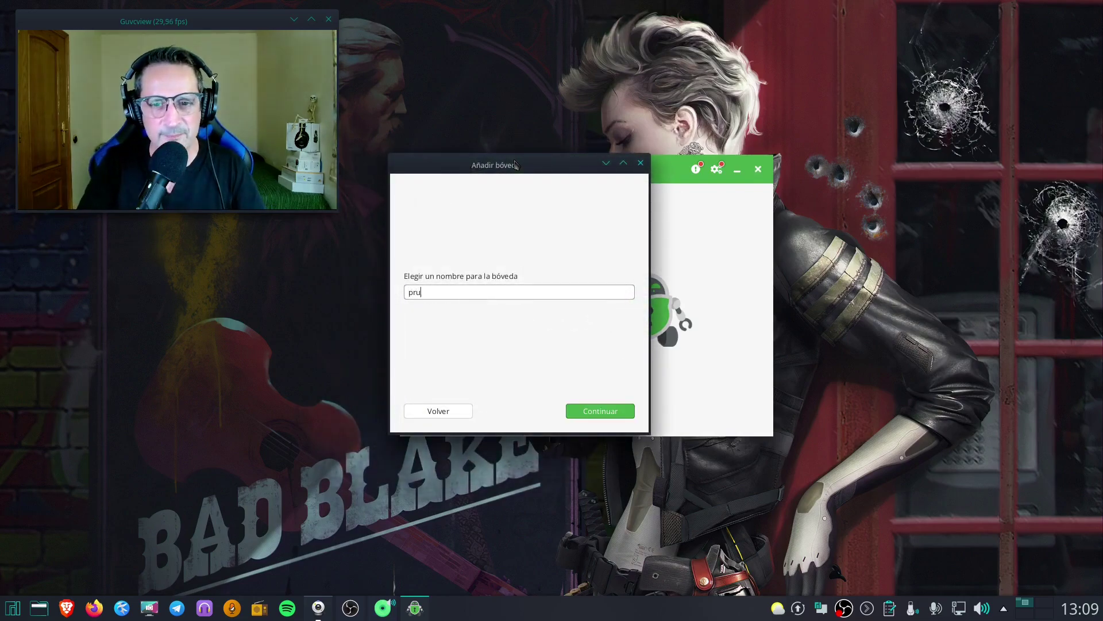
text(a)
key(Return)
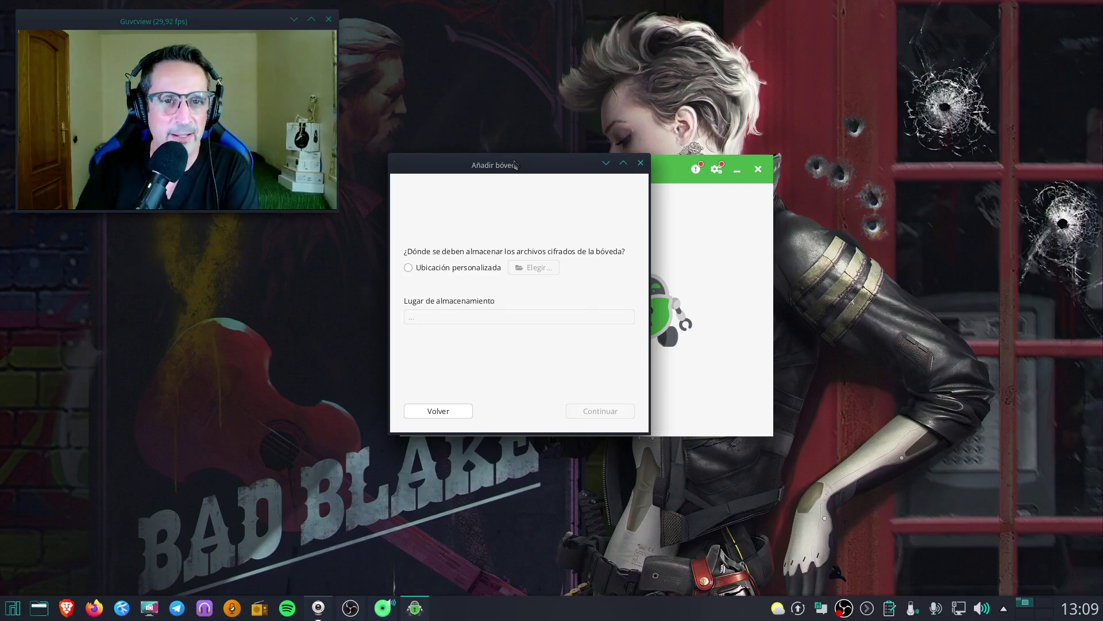
click(408, 268)
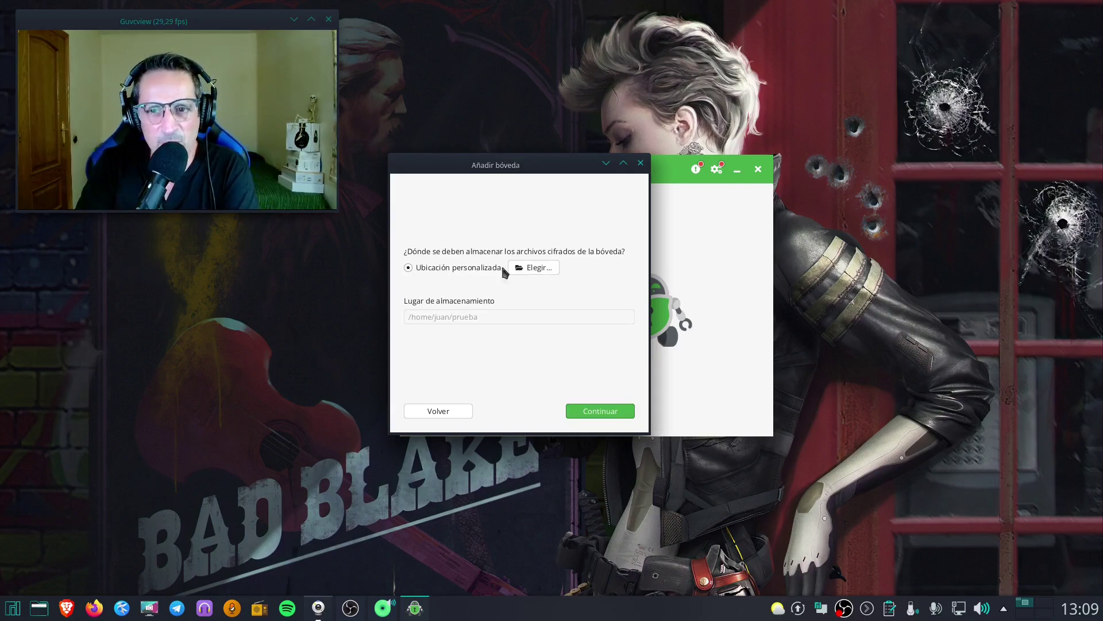
click(36, 611)
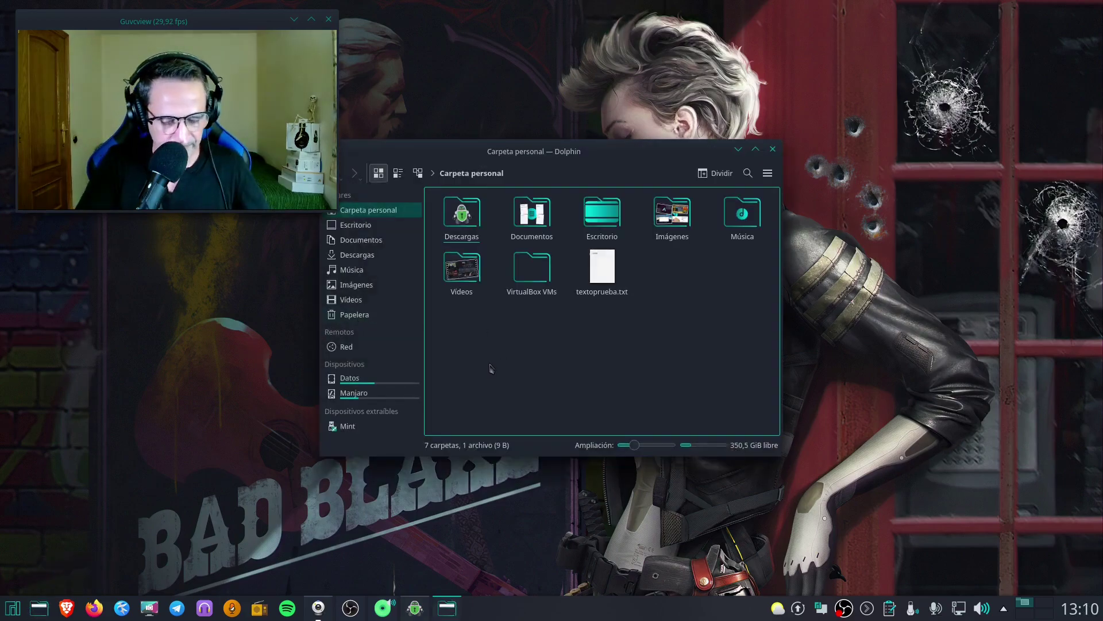
key(ctrl+h)
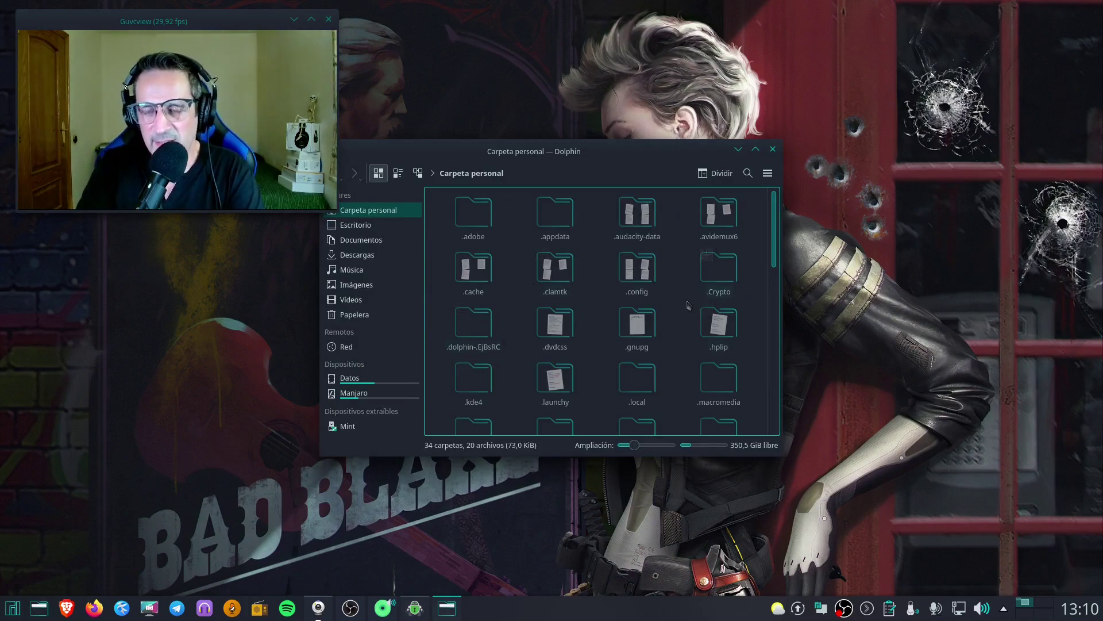
mouse_move(718, 271)
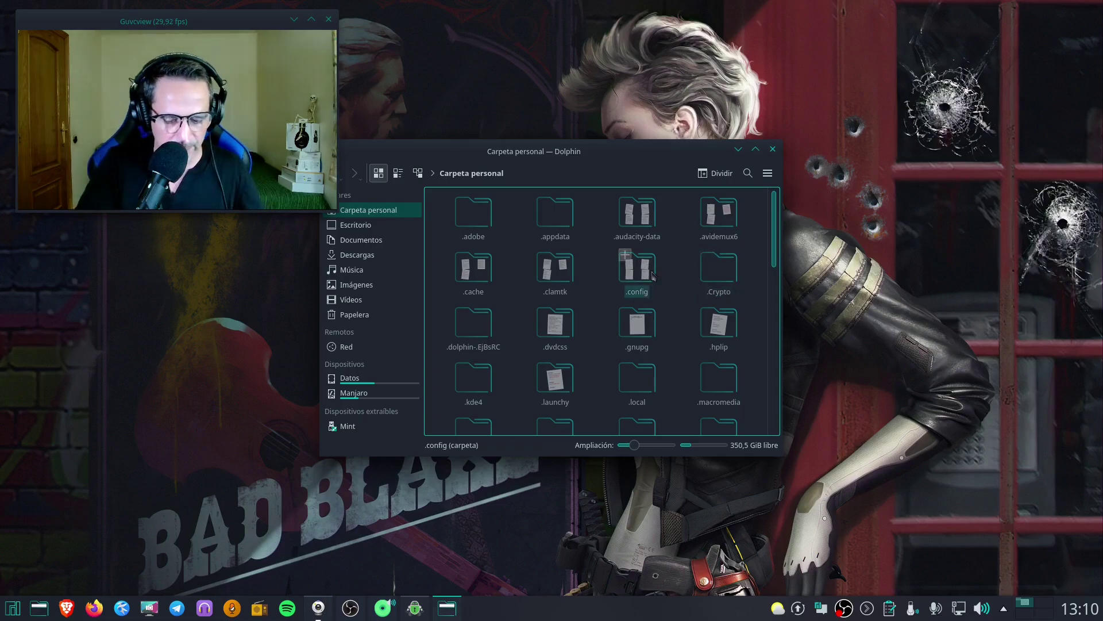
key(ctrl+h)
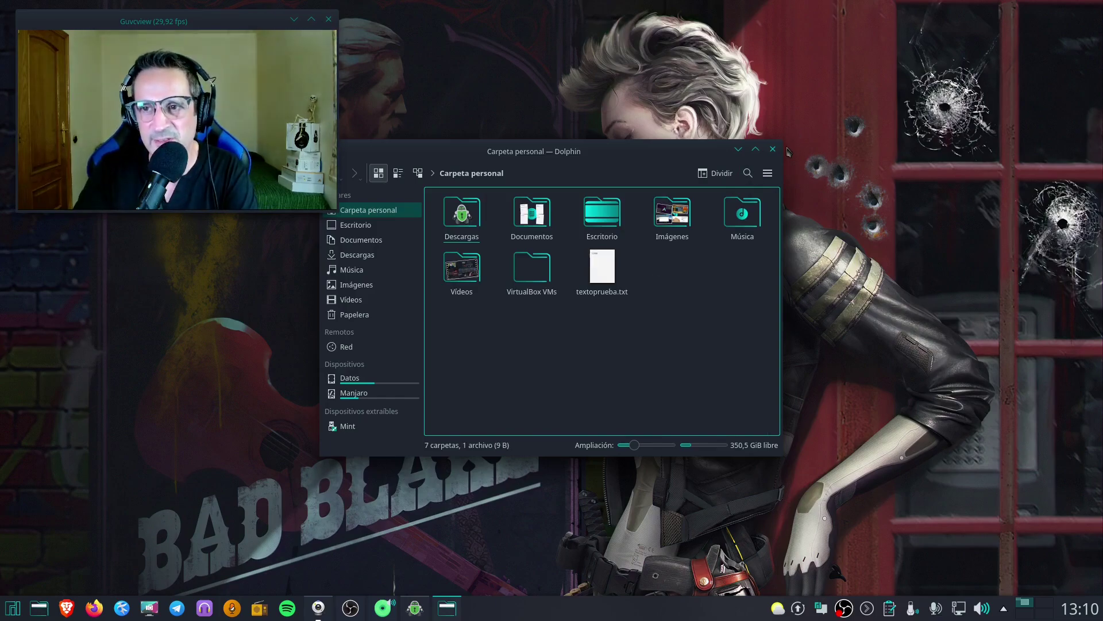
- Set and confirm a password for the new vault prueba, skip the recovery key, and create it
click(773, 149)
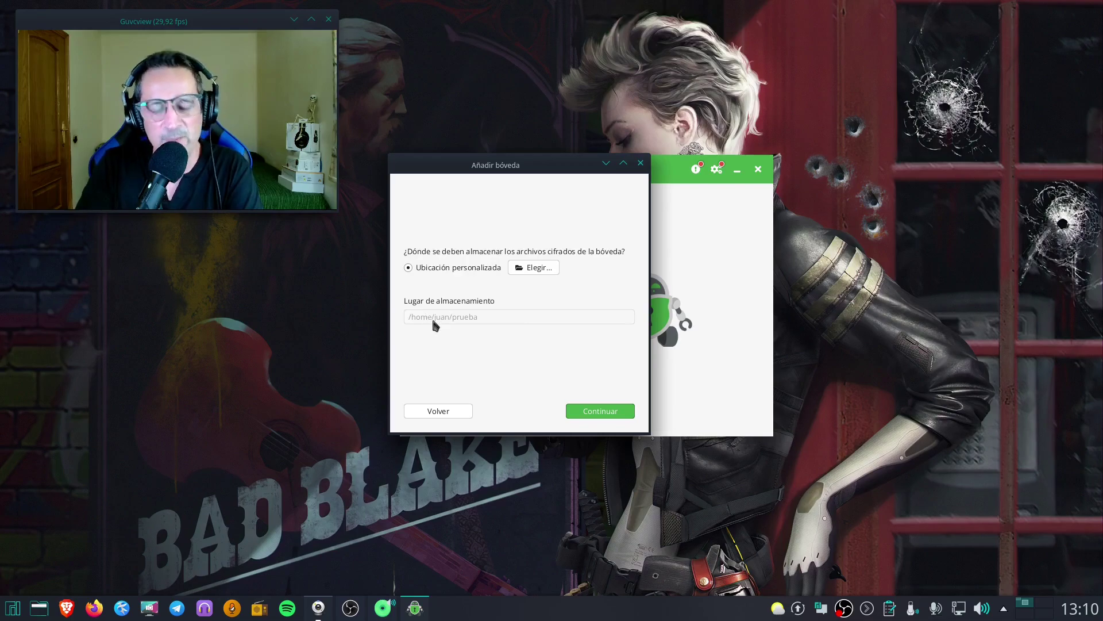
click(601, 411)
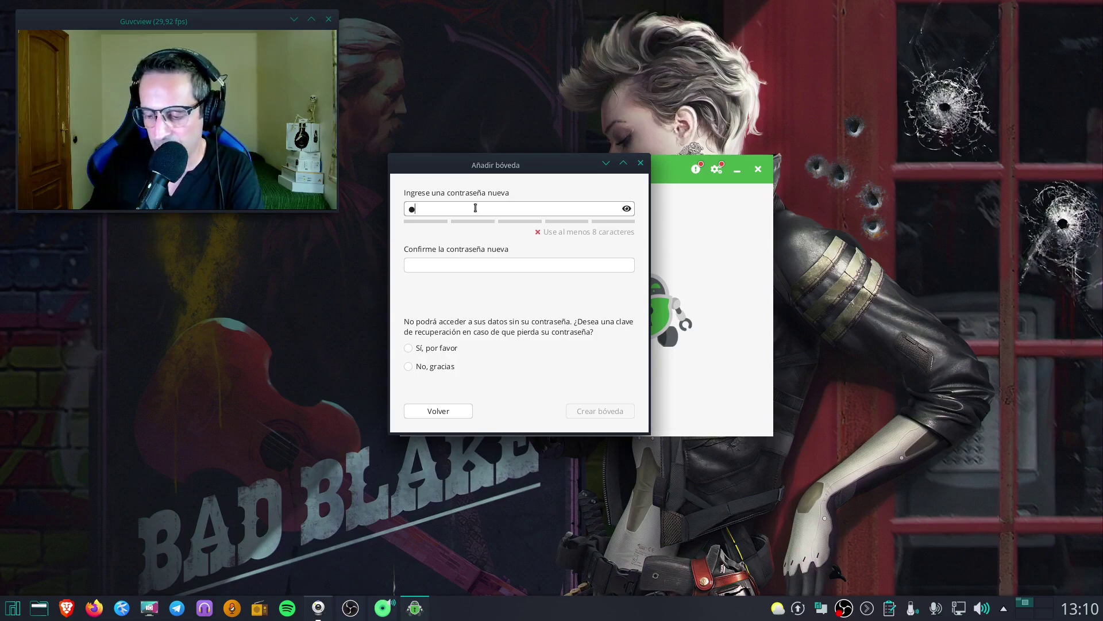
text(•••)
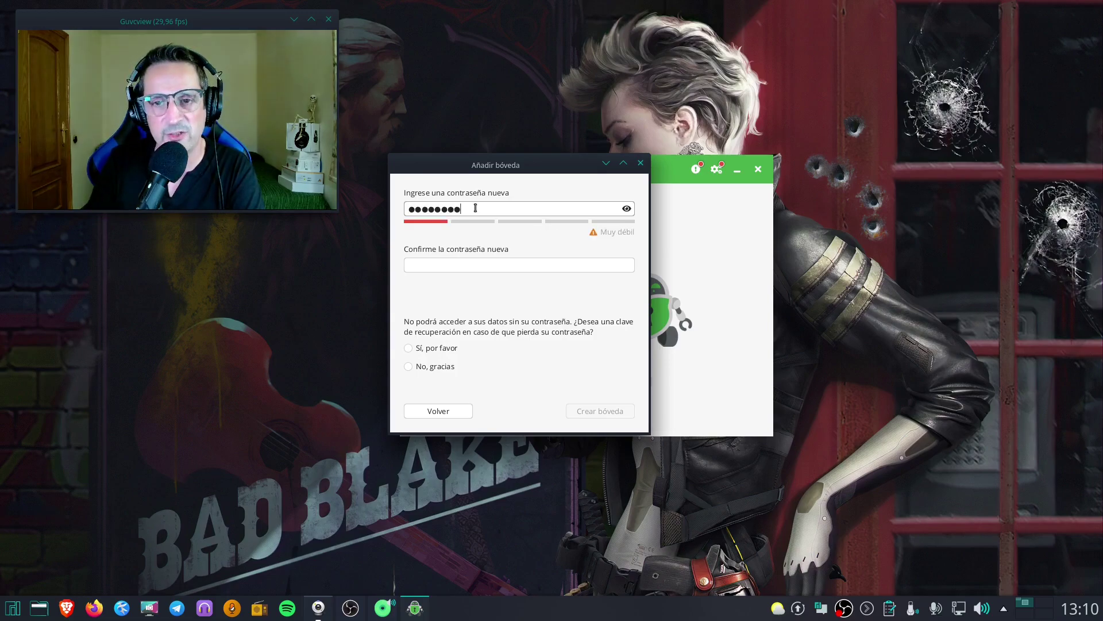
click(465, 262)
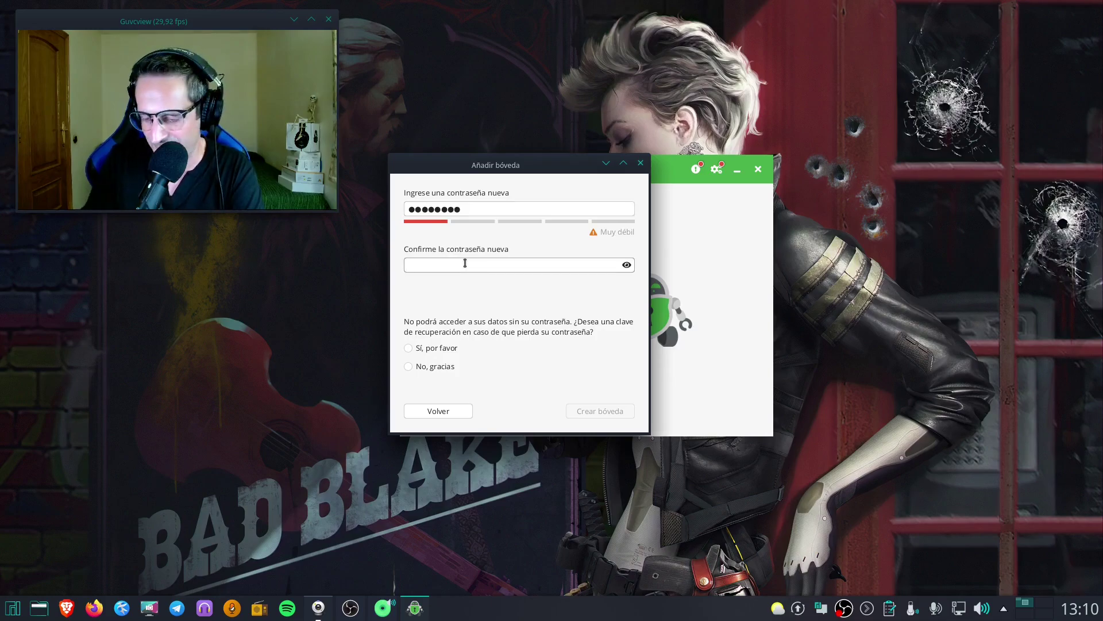
text(••••)
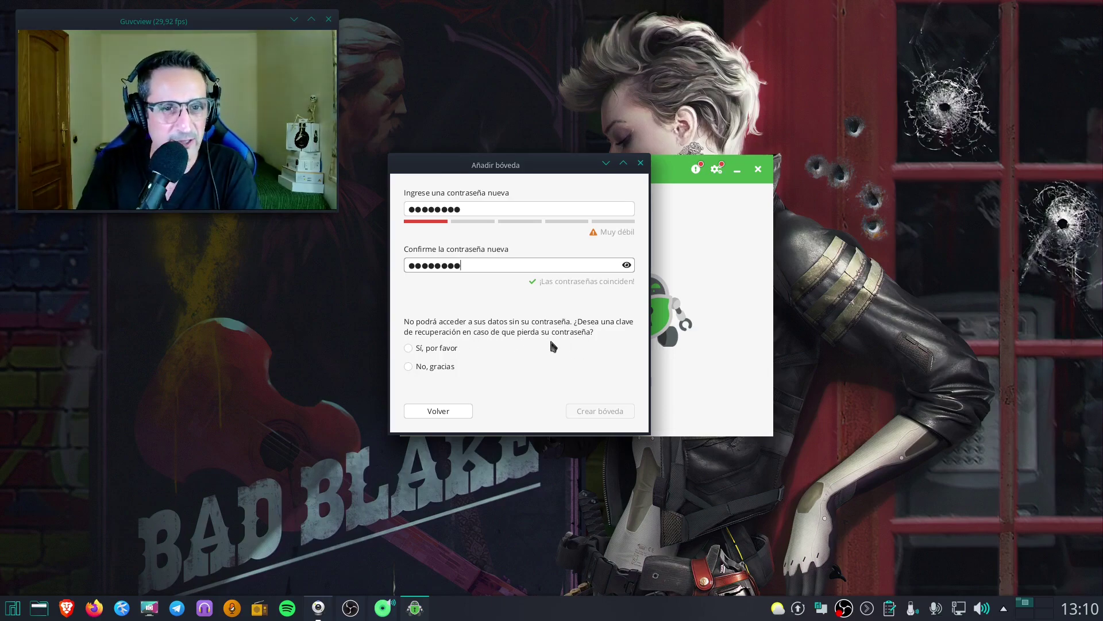
click(409, 348)
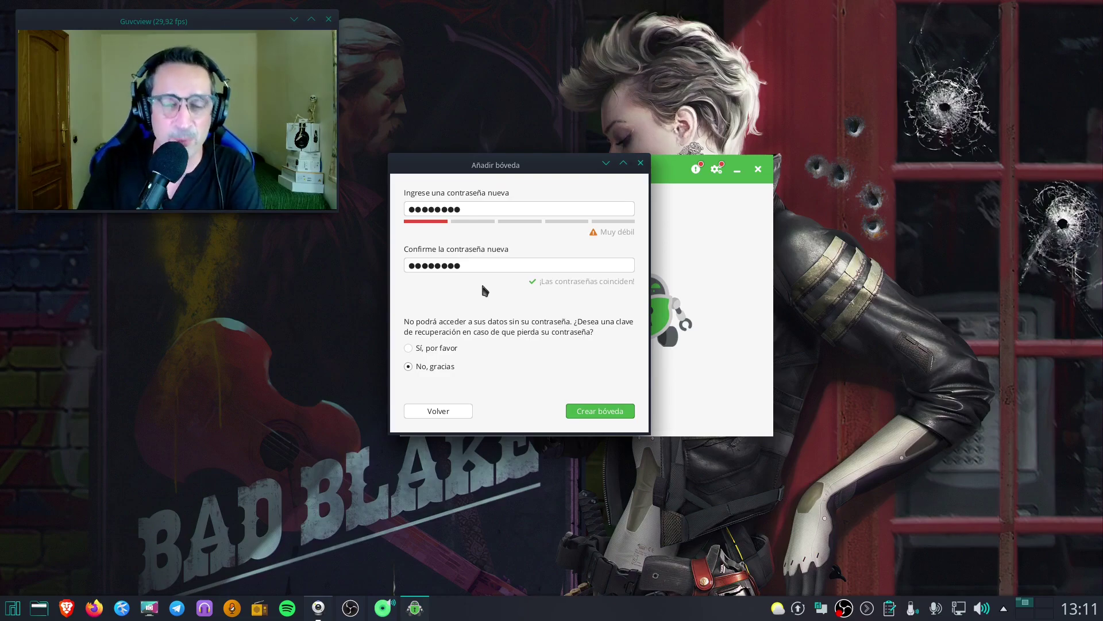
click(598, 411)
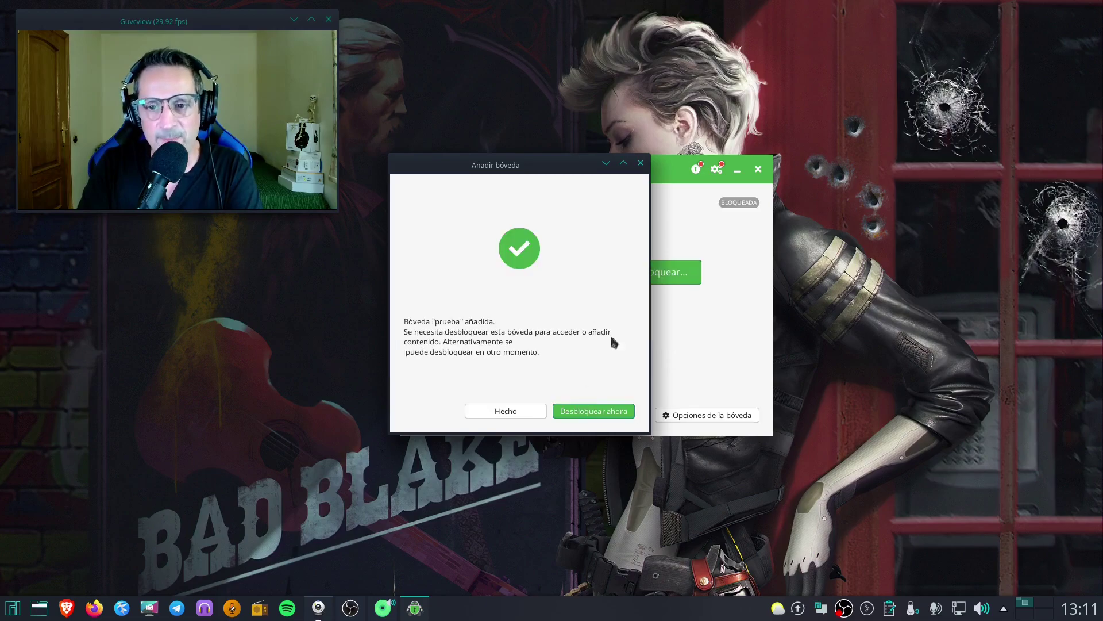
- Dismiss the confirmation, select the locked prueba vault, and open the home folder in Dolphin
click(562, 412)
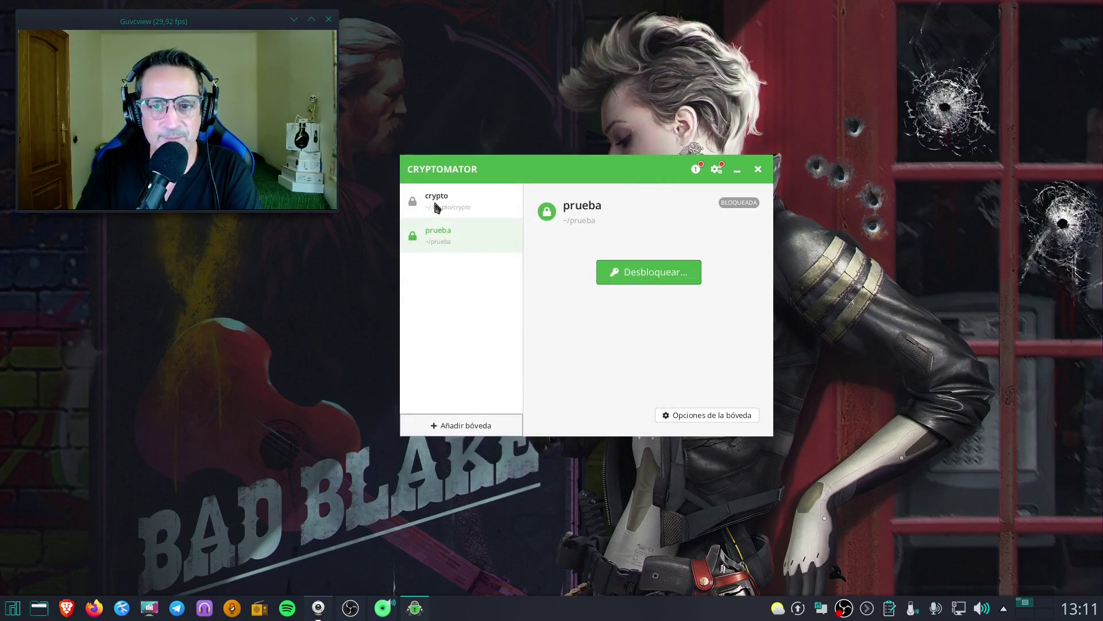
click(444, 237)
drag(537, 174, 545, 246)
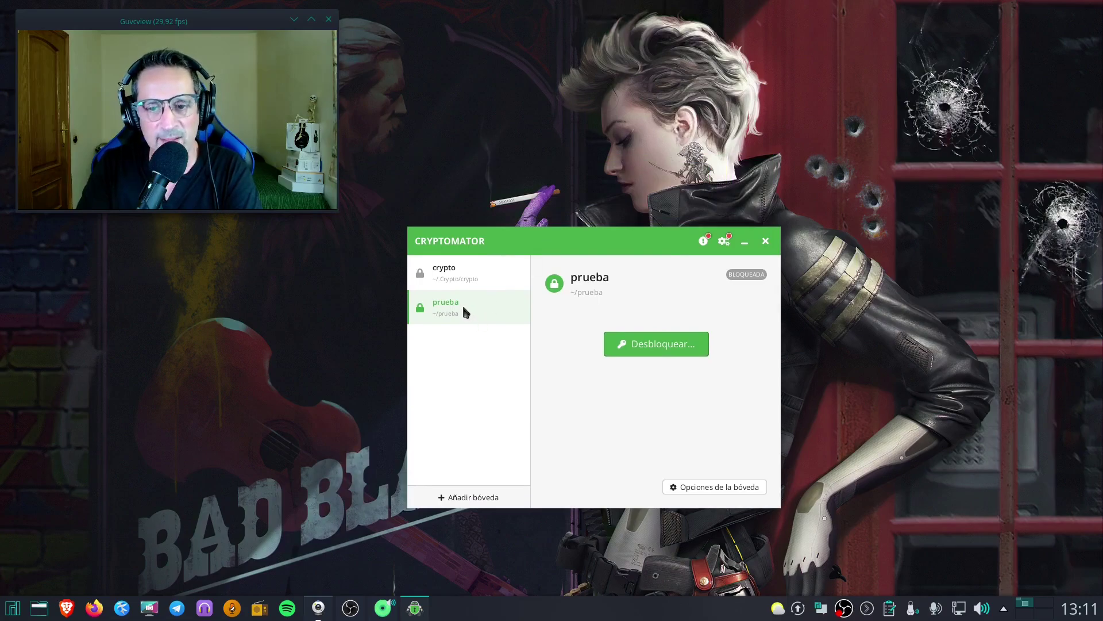
click(41, 607)
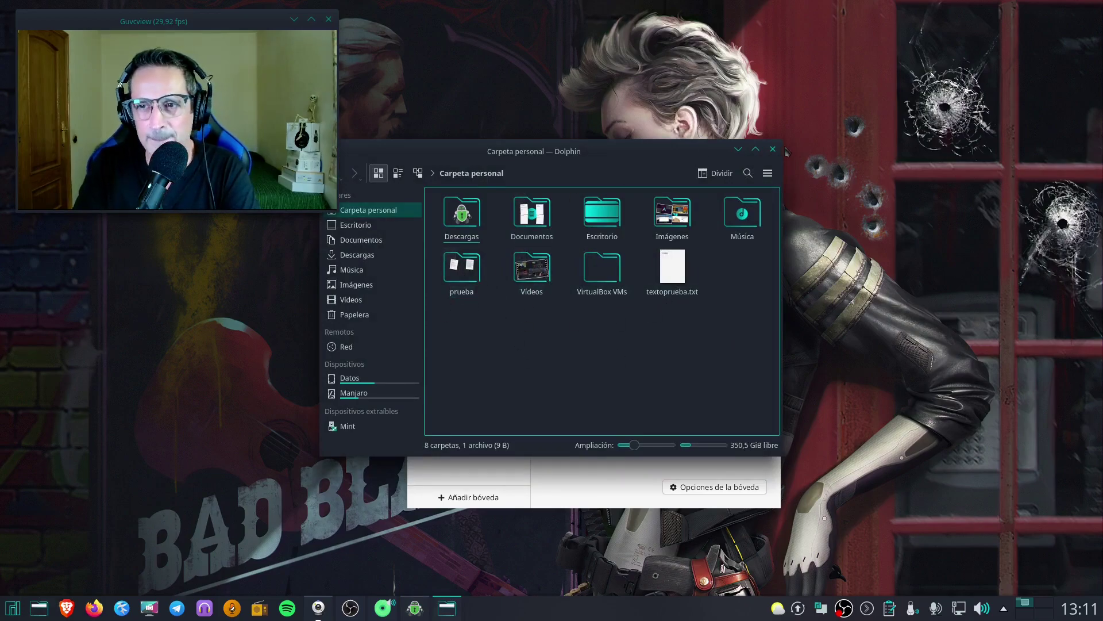
- Open the prueba folder and view IMPORTANTE.rtf in Kate
click(461, 268)
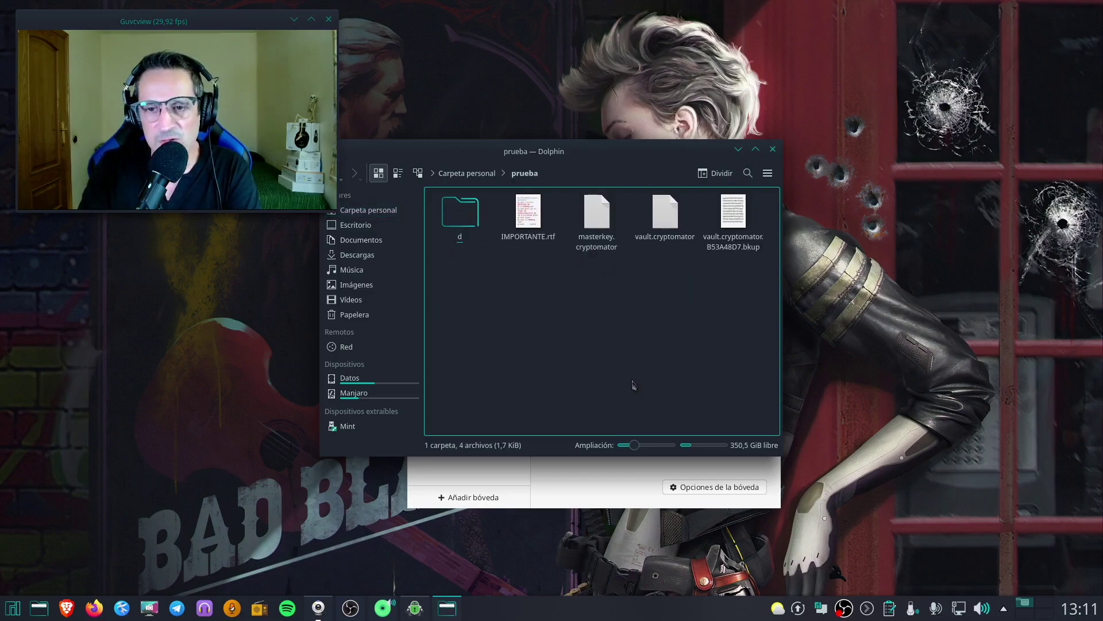
click(514, 226)
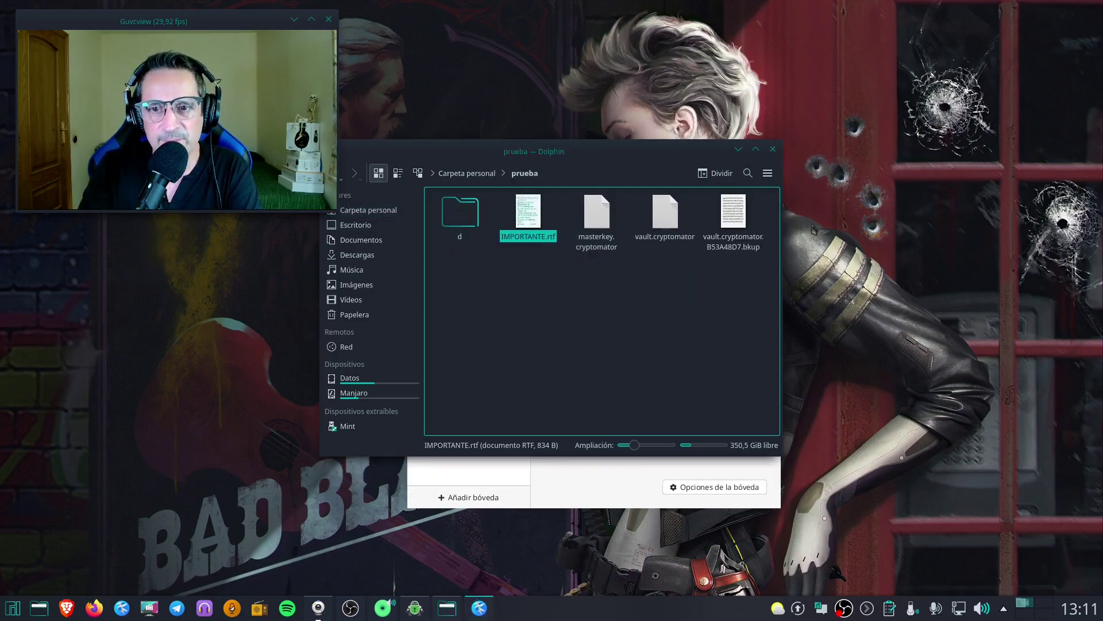
drag(468, 100, 716, 95)
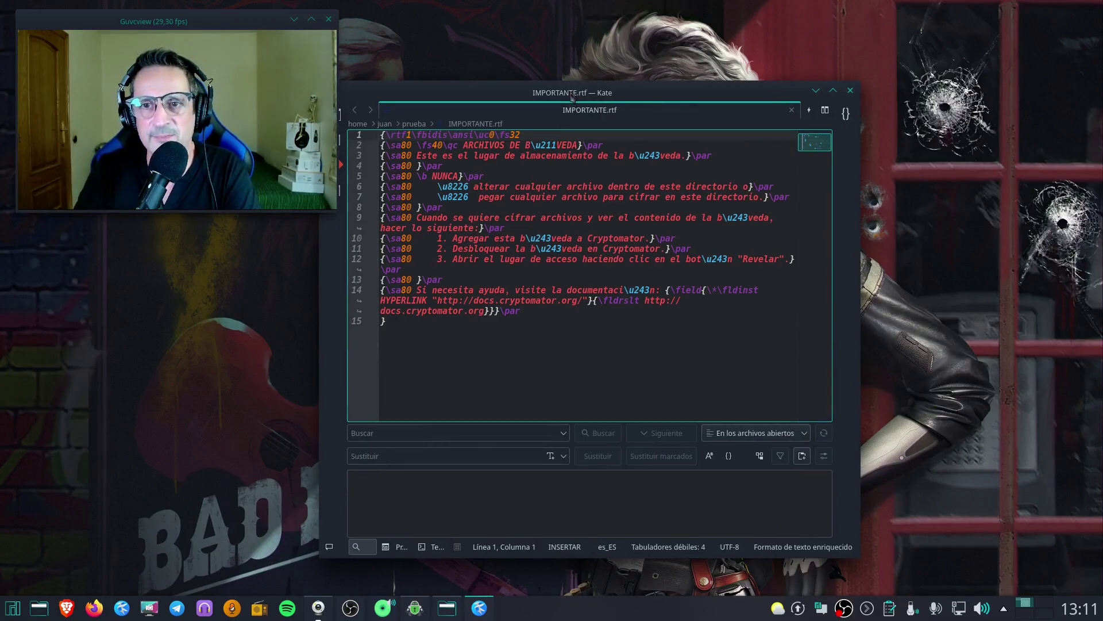
- Close Kate showing IMPORTANTE.rtf, back to the prueba folder listing
drag(574, 95, 566, 104)
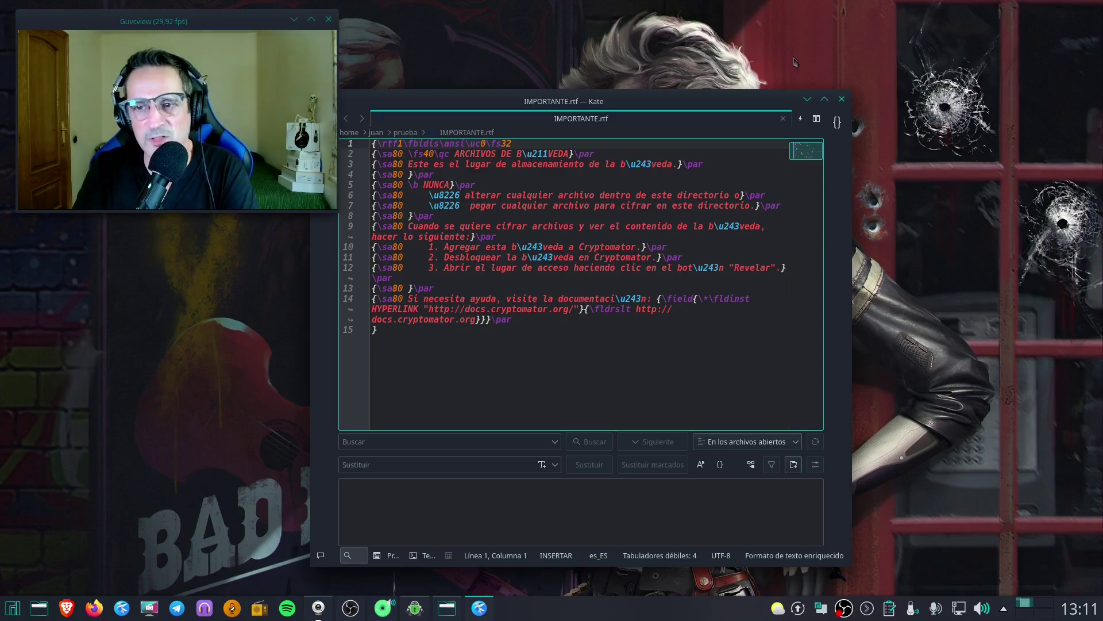
click(842, 99)
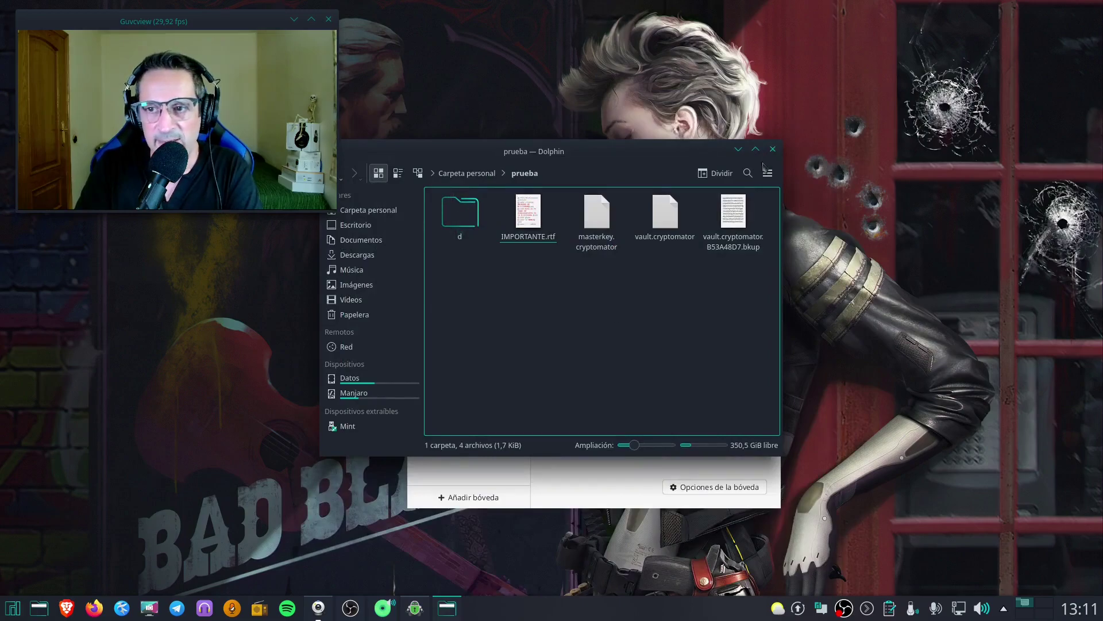
- Unlock the prueba vault with its password and reveal its decrypted drive
click(773, 149)
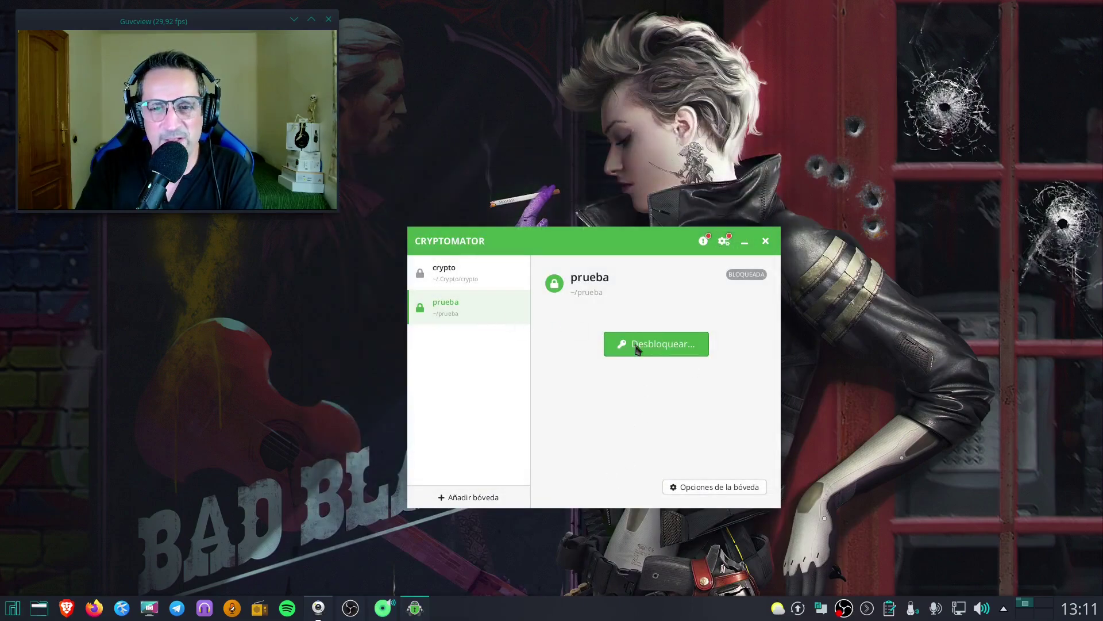
click(657, 353)
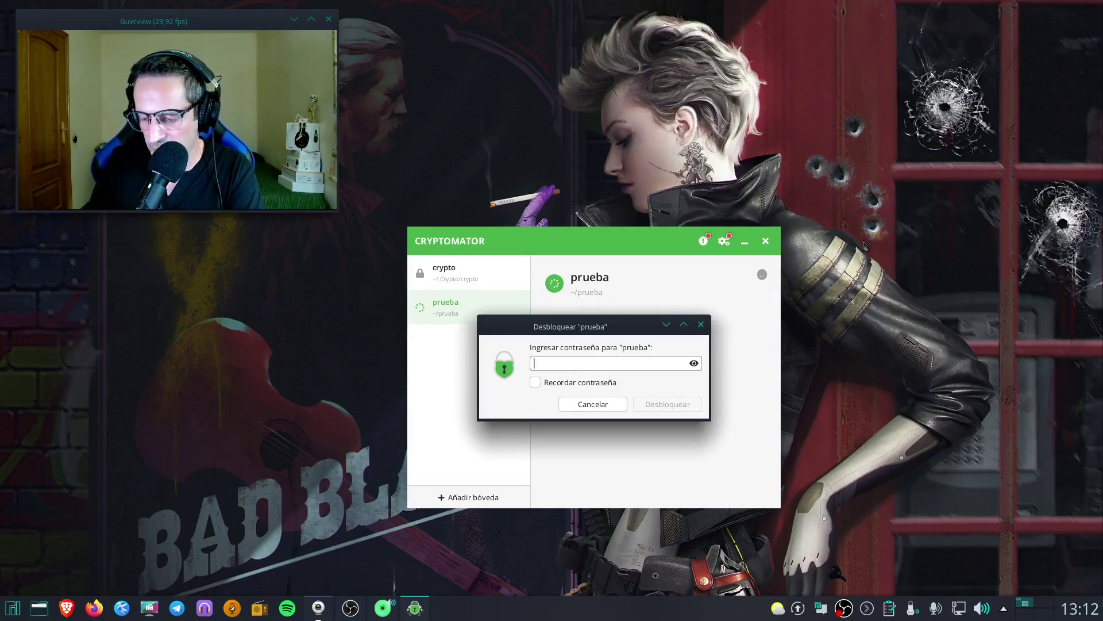
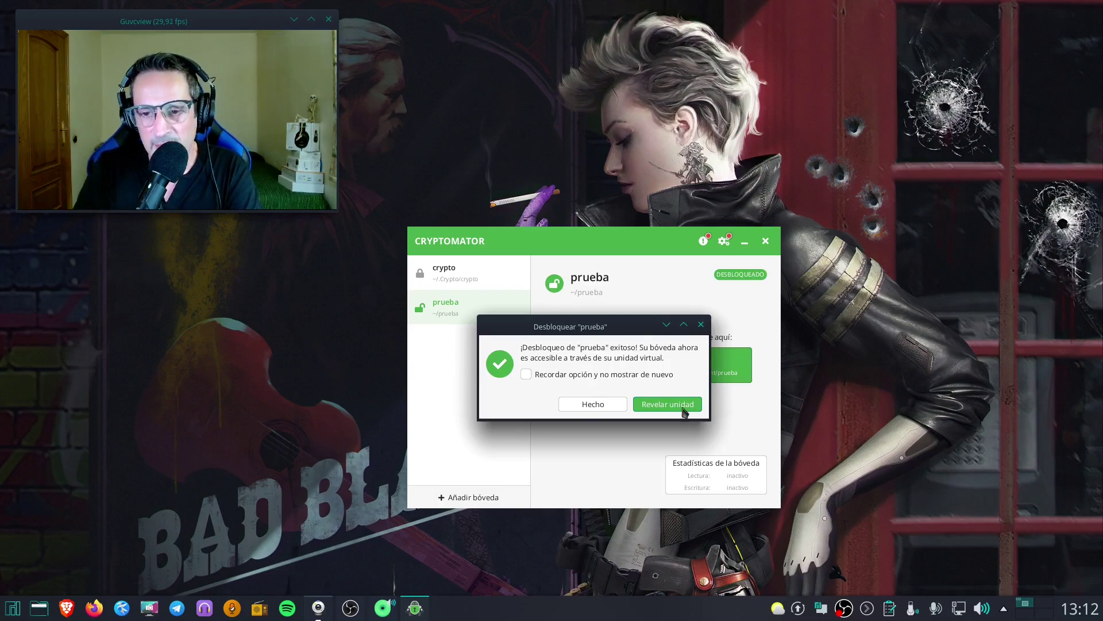
click(683, 407)
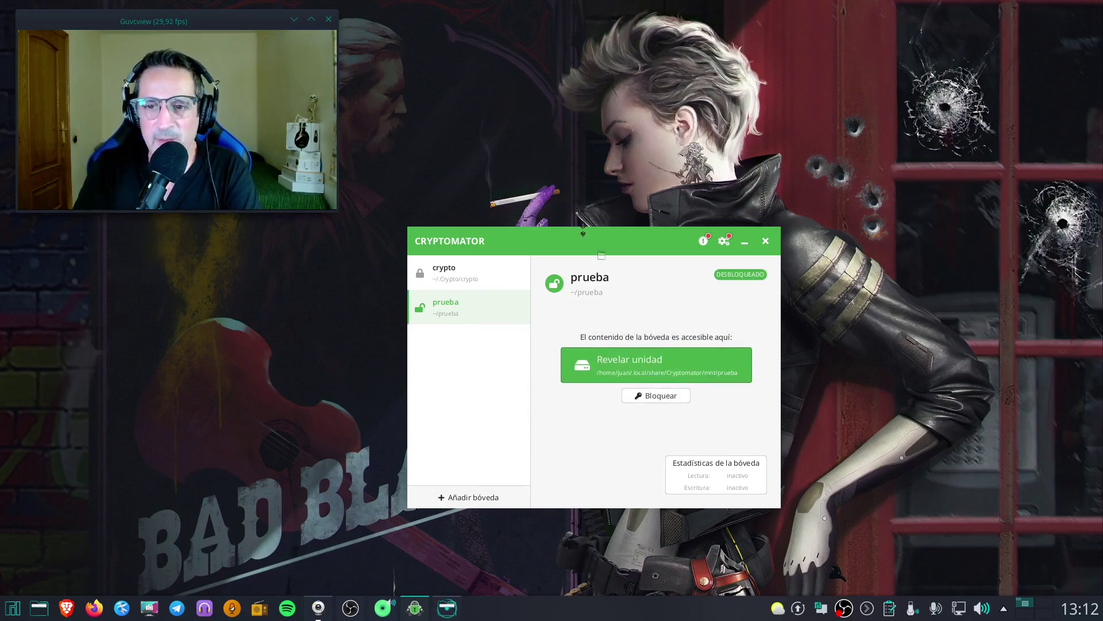
mouse_move(591, 252)
mouse_down()
mouse_move(375, 255)
mouse_move(483, 236)
mouse_up()
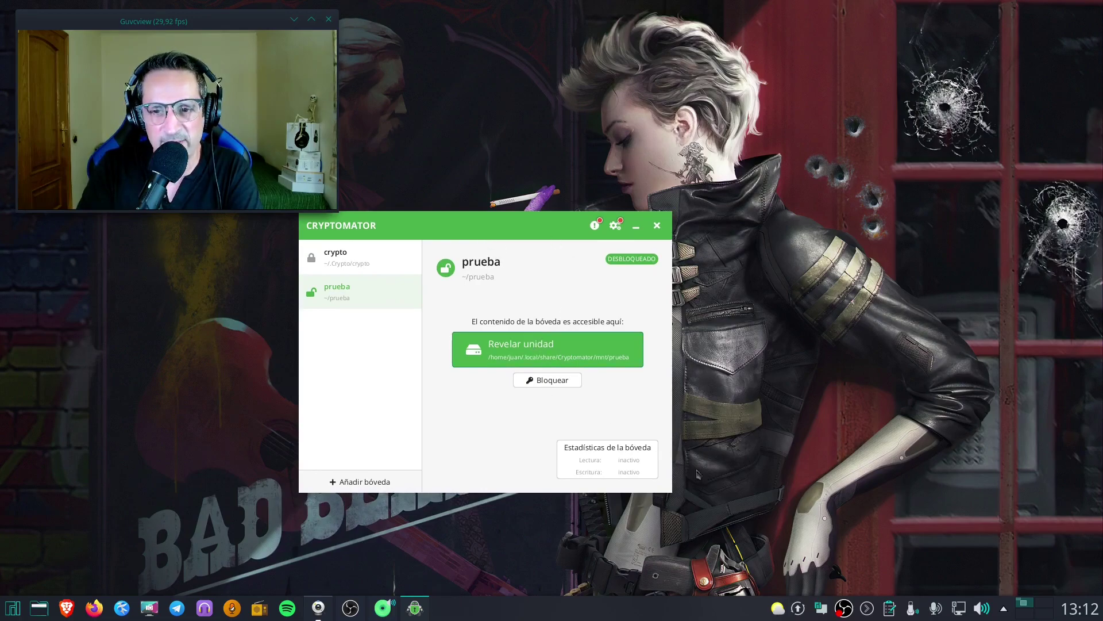
- Open the vault's decrypted contents and call up BIENVENIDA.rtf's actions, then dismiss them
click(581, 352)
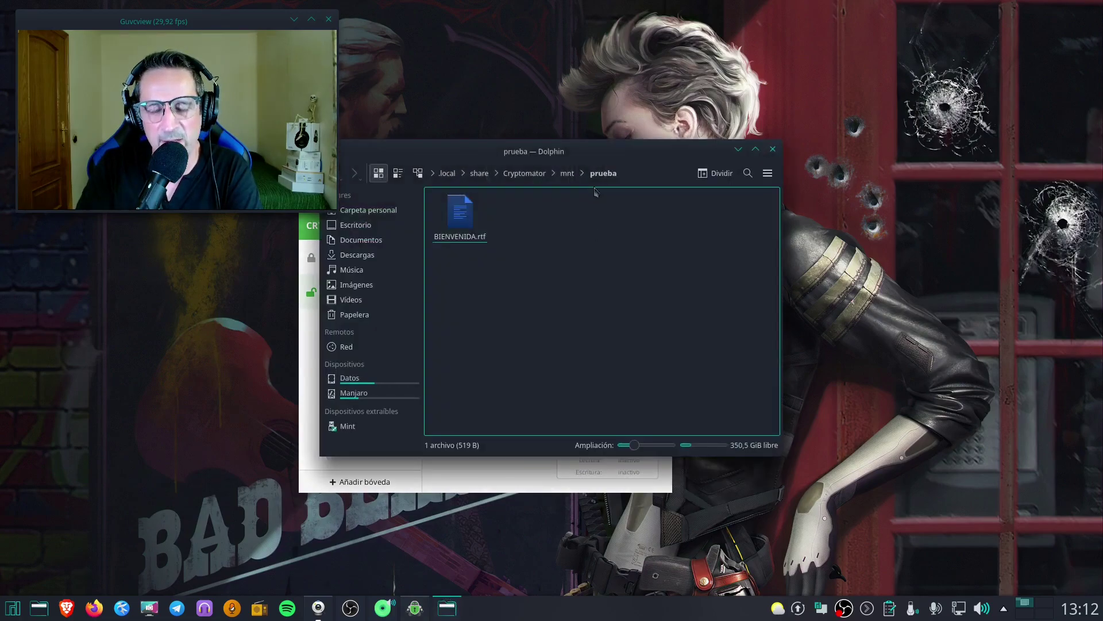
mouse_move(581, 152)
mouse_down()
mouse_move(898, 197)
mouse_move(741, 146)
mouse_up()
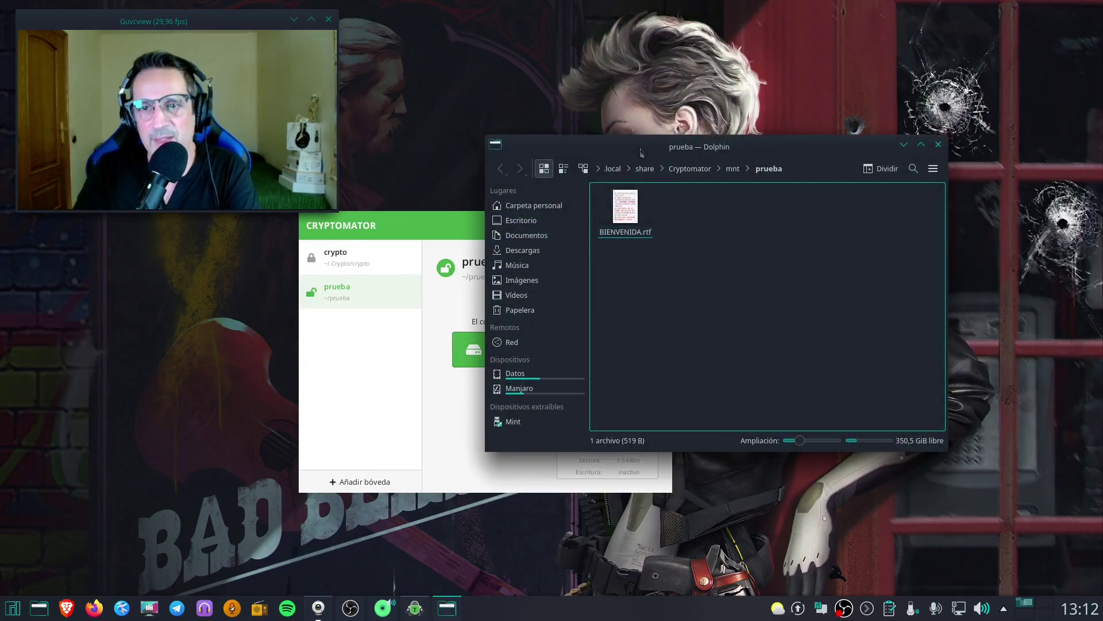
mouse_move(647, 145)
mouse_down()
mouse_move(223, 213)
mouse_move(301, 225)
mouse_up()
right_click(284, 297)
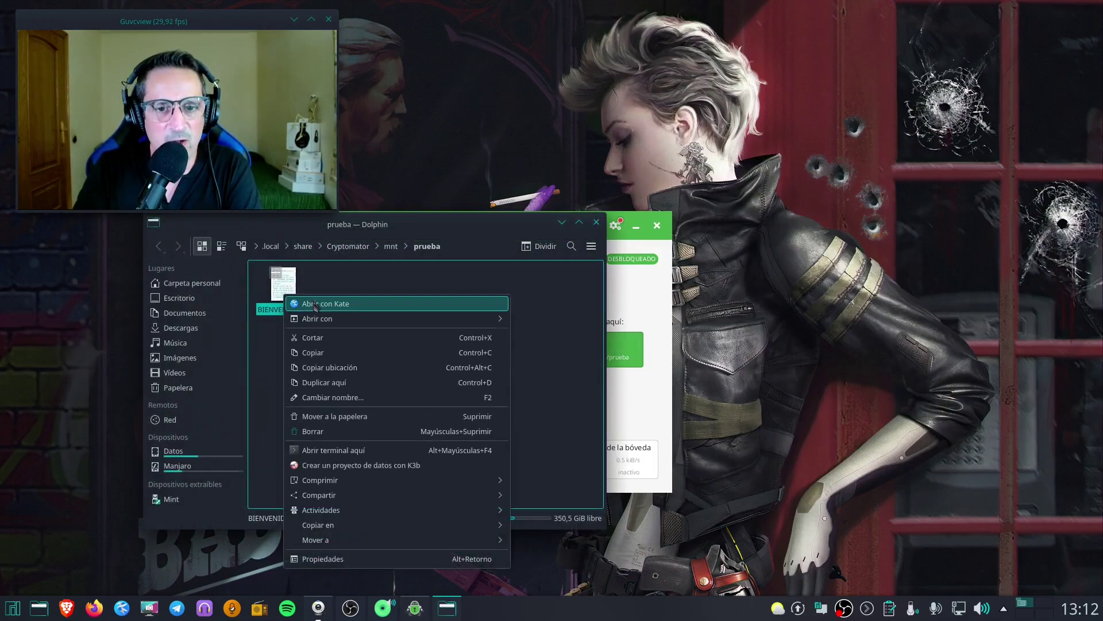
click(512, 370)
- Rearrange the Cryptomator and vault folder windows side by side
drag(369, 230, 344, 220)
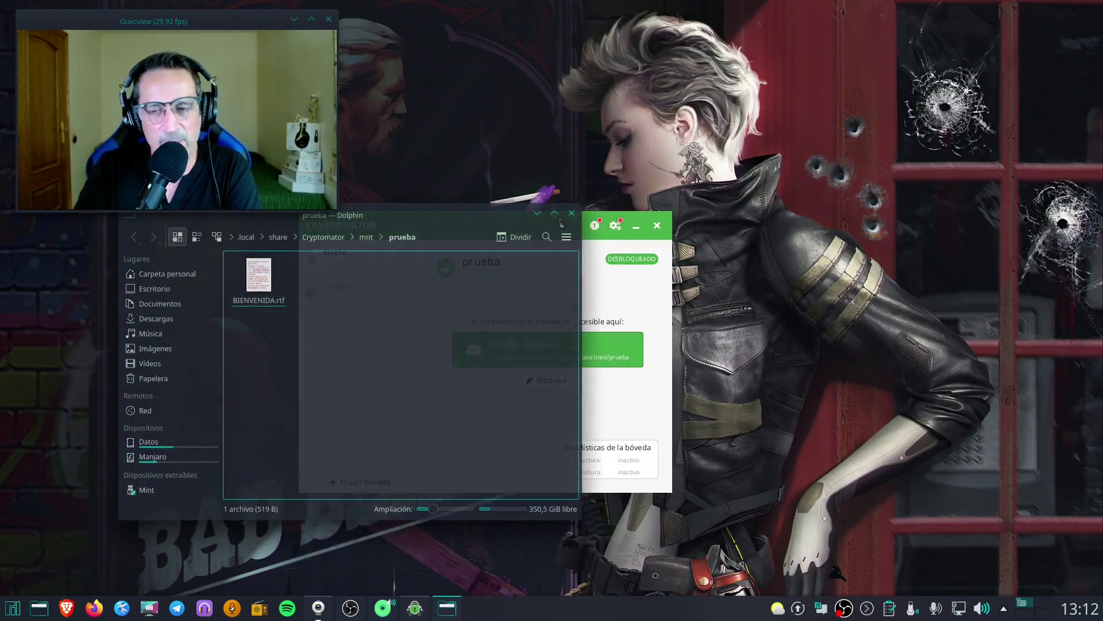
click(598, 268)
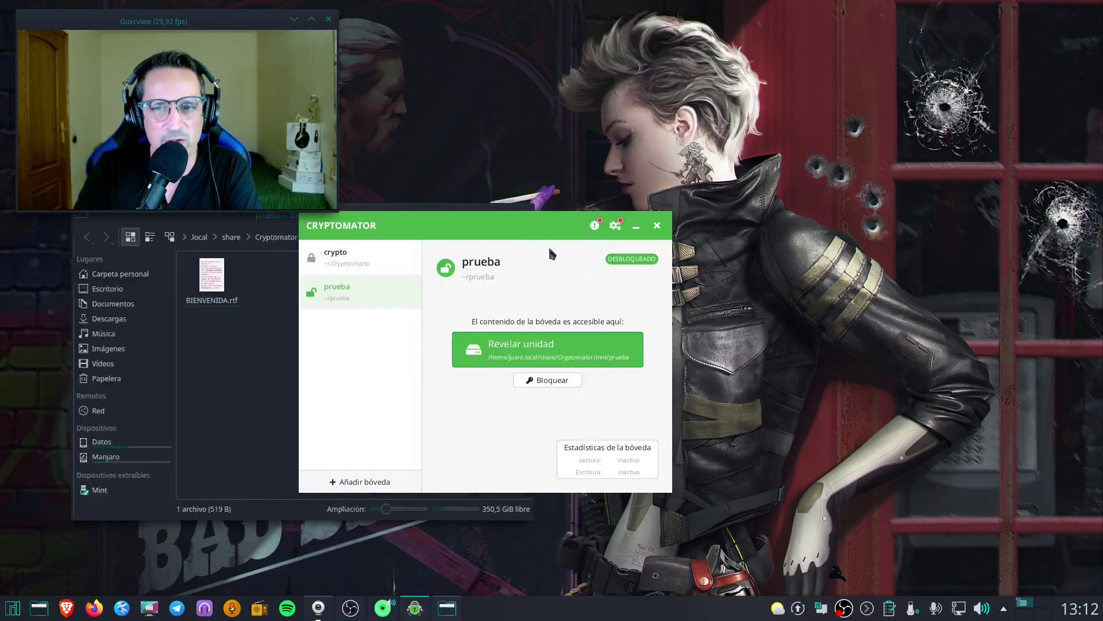
drag(518, 230, 803, 175)
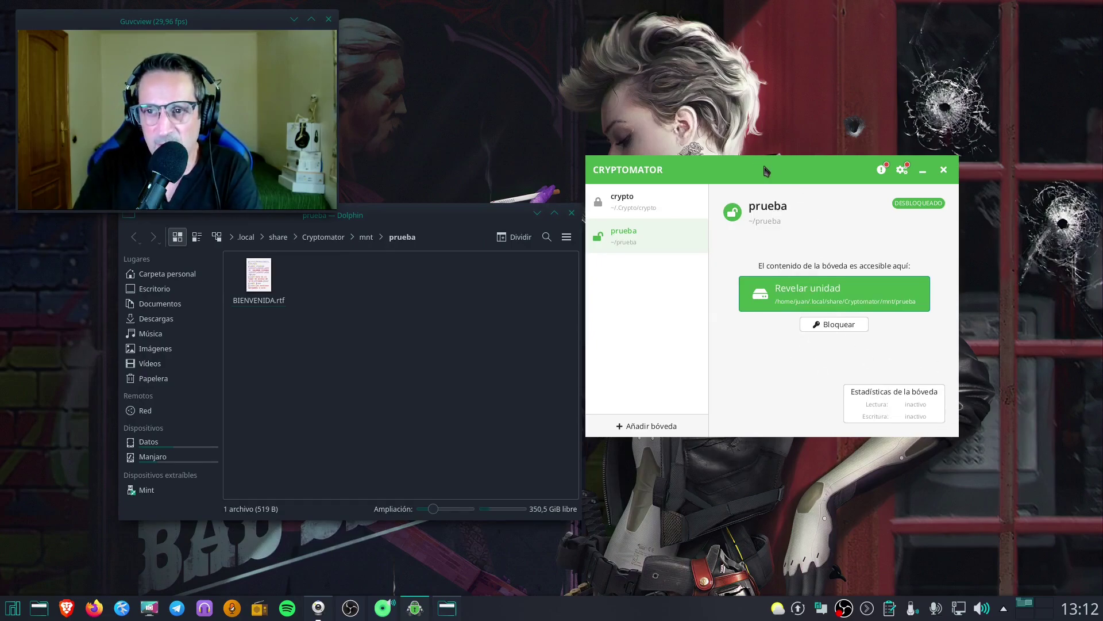
drag(766, 171, 645, 242)
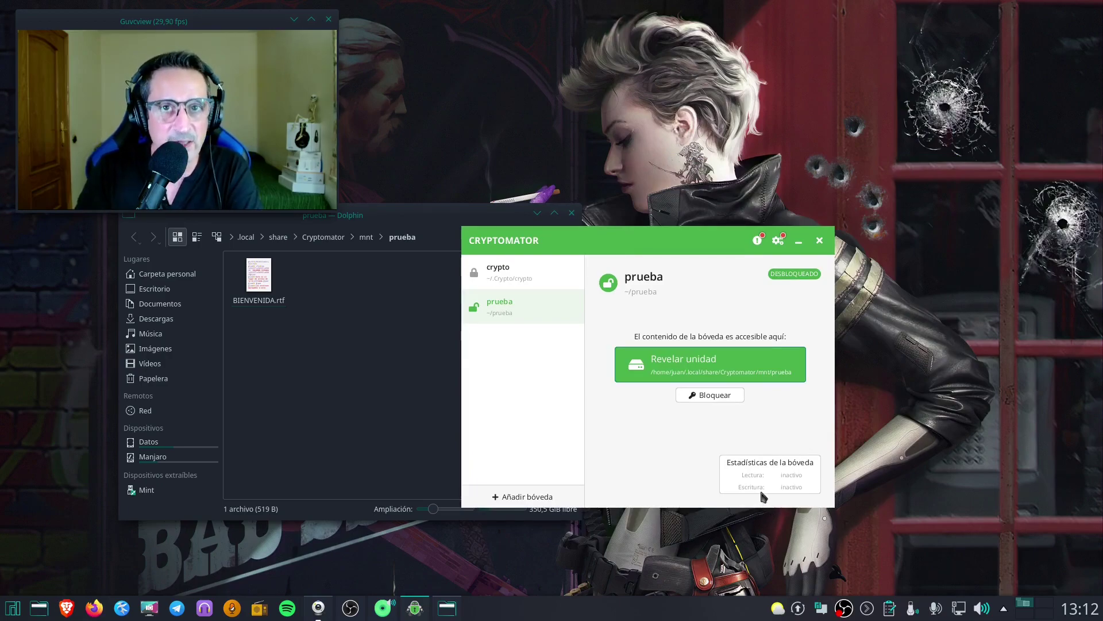
drag(690, 247, 709, 248)
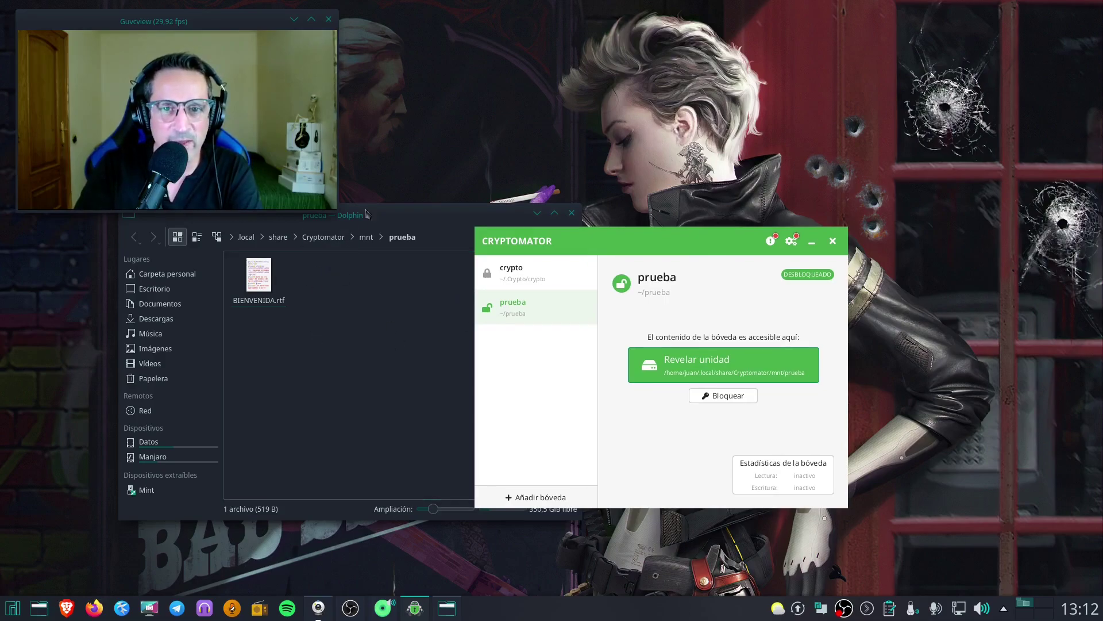
drag(377, 216, 675, 217)
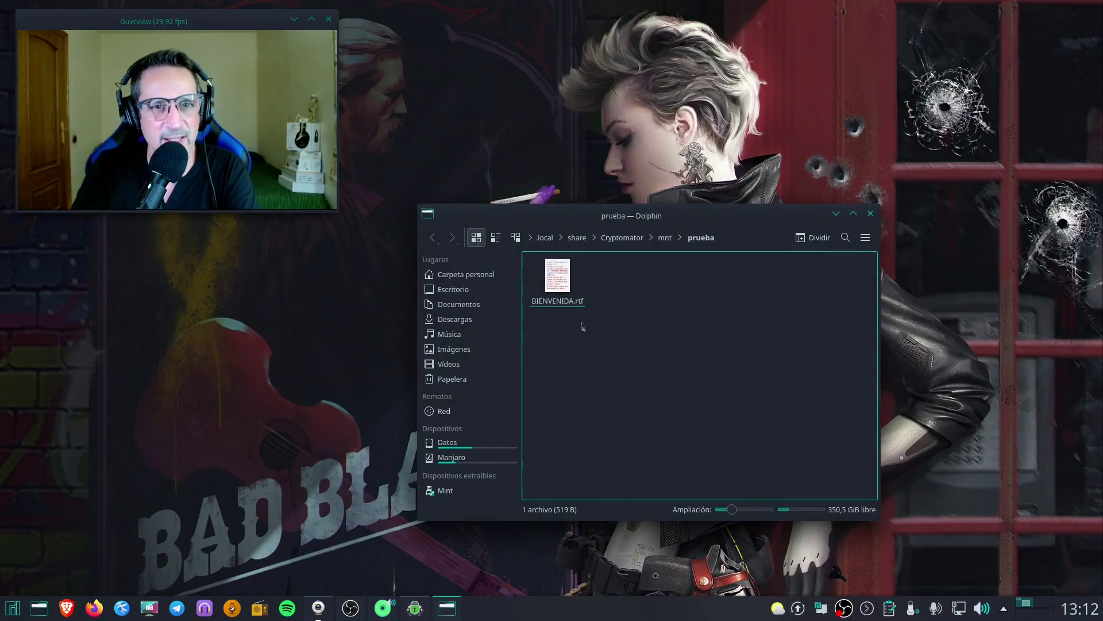
drag(632, 219, 679, 229)
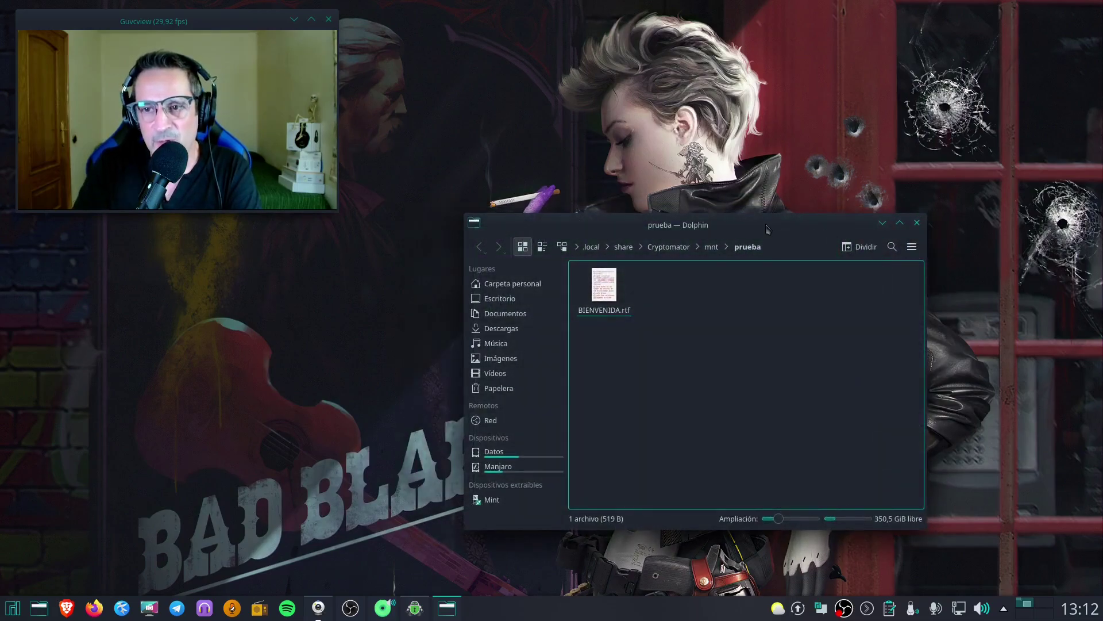
drag(766, 229, 666, 197)
- Permanently delete BIENVENIDA.rtf from the unlocked prueba vault
right_click(503, 260)
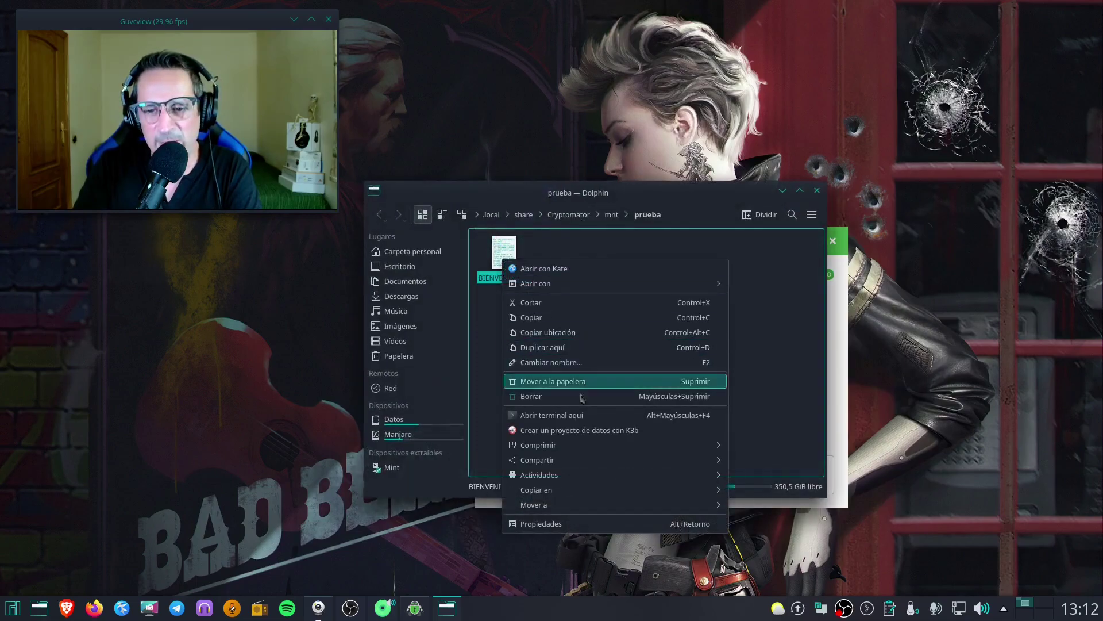
click(581, 396)
click(680, 359)
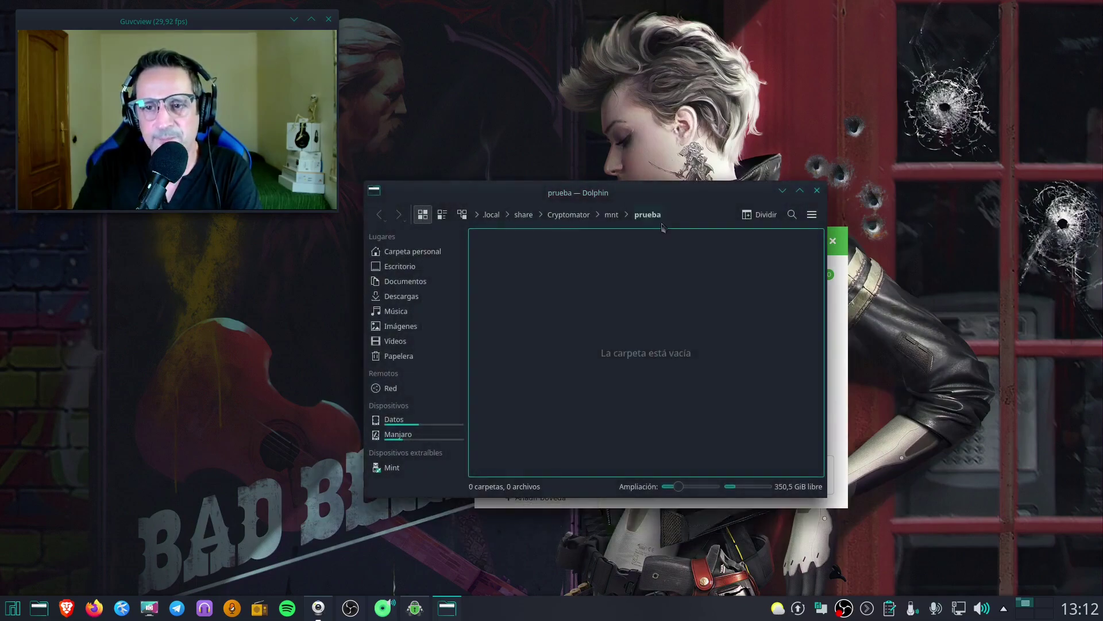
drag(655, 195, 820, 77)
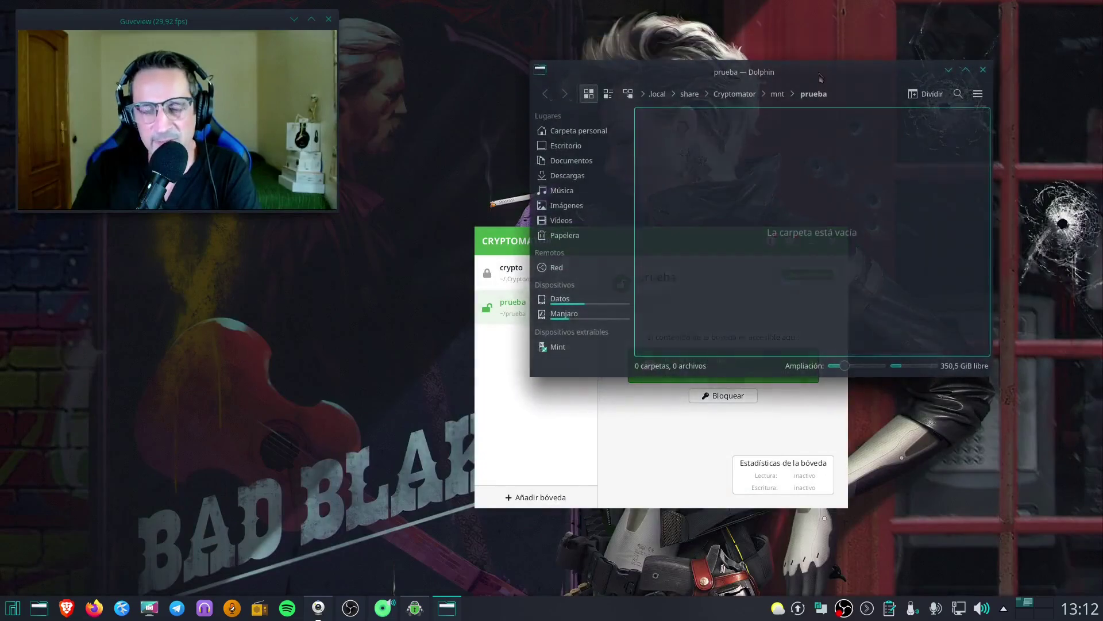
- Open the home folder and check textoprueba.txt's contents in a text editor
click(37, 612)
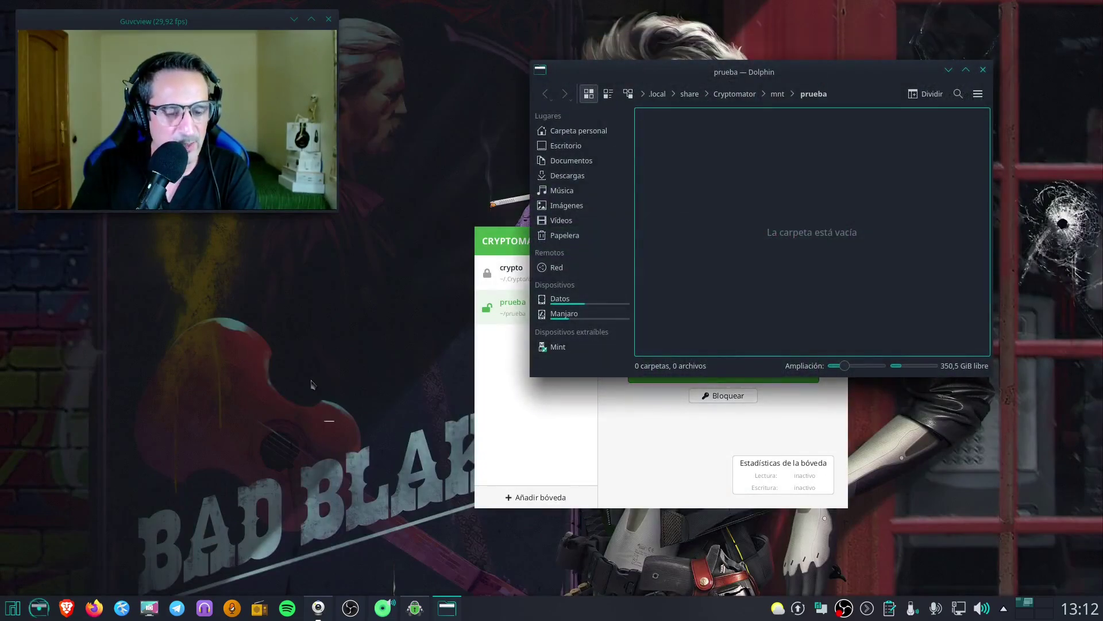
drag(435, 155, 115, 229)
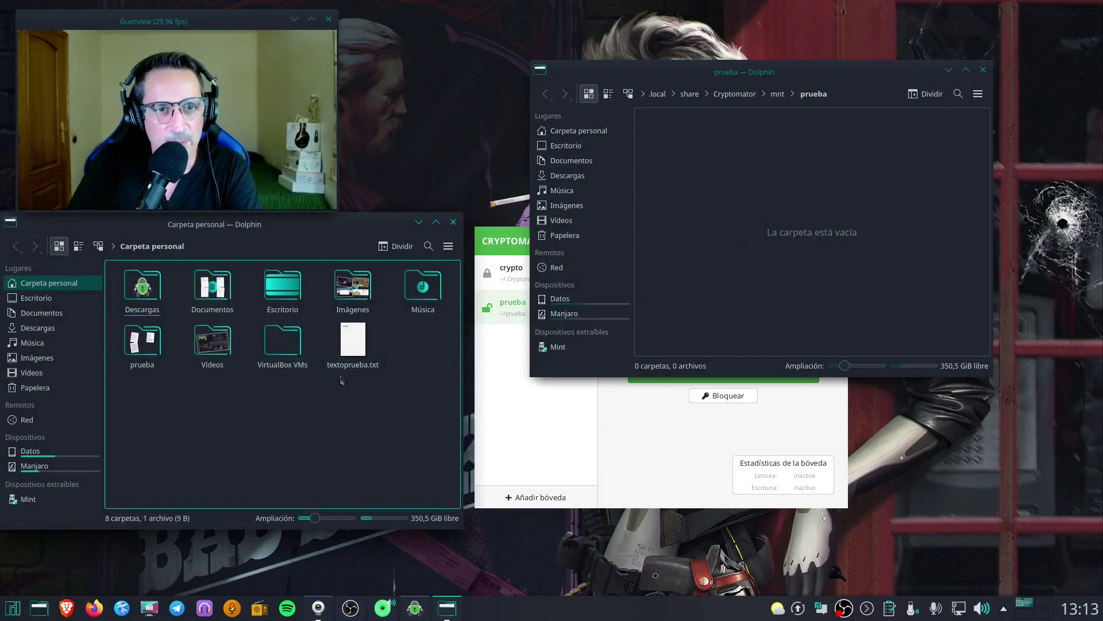
double_click(352, 348)
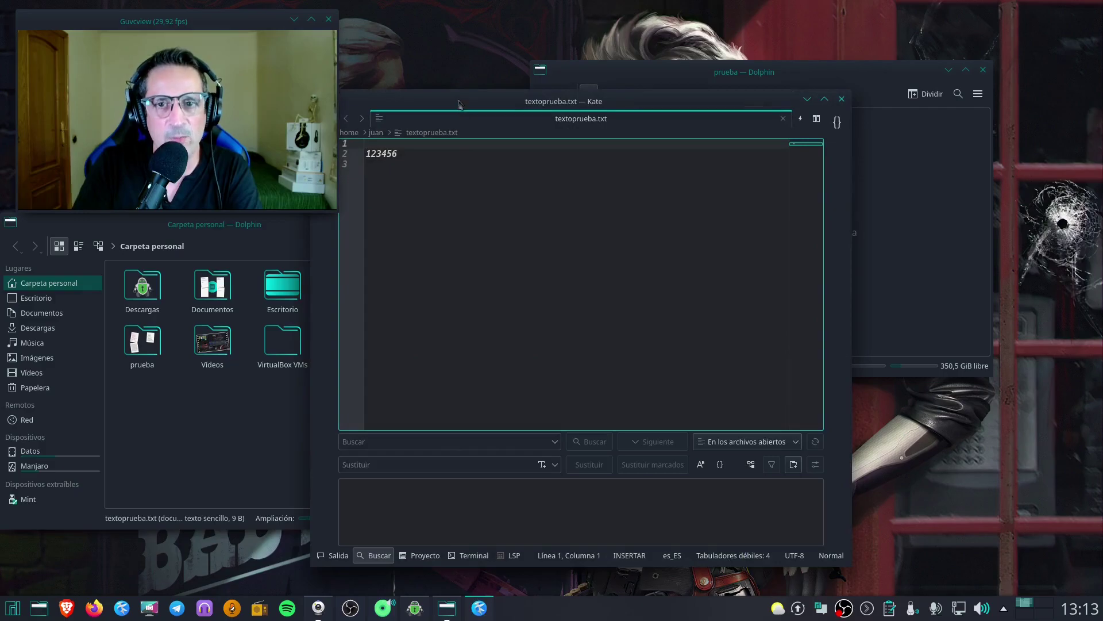
drag(459, 104, 217, 241)
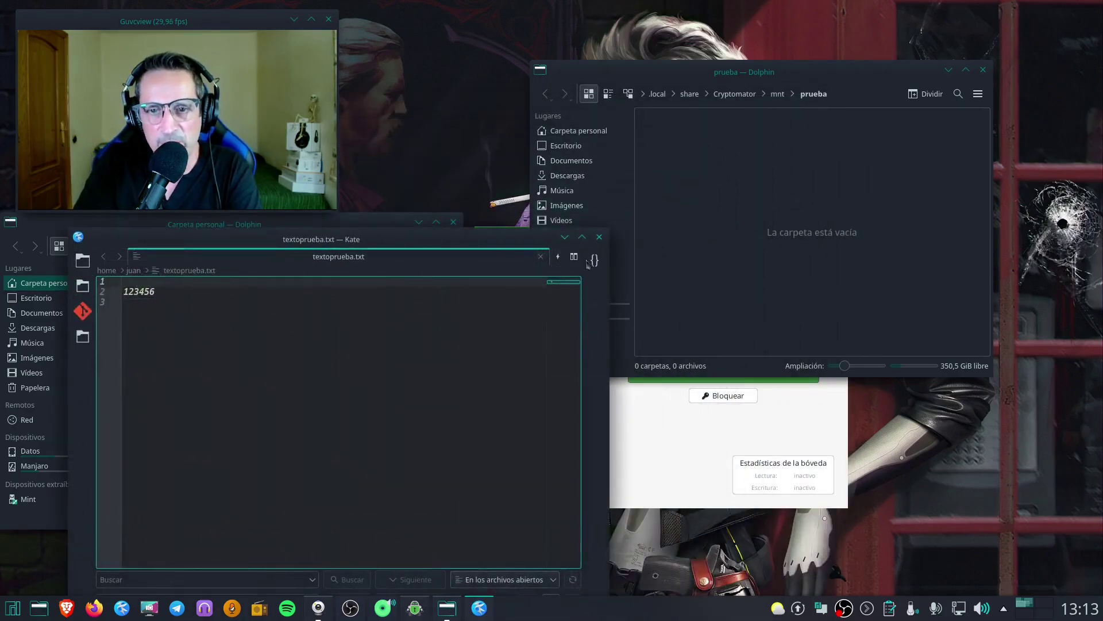
click(600, 236)
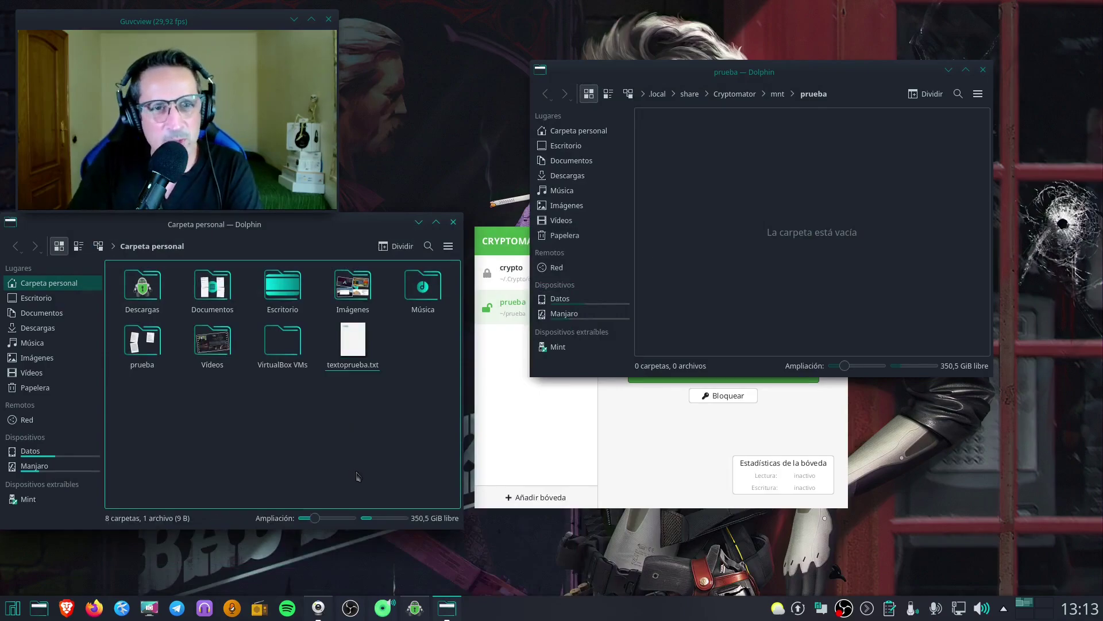
- Move textoprueba.txt into the vault with Mover aquí and close the vault window
drag(359, 367, 705, 156)
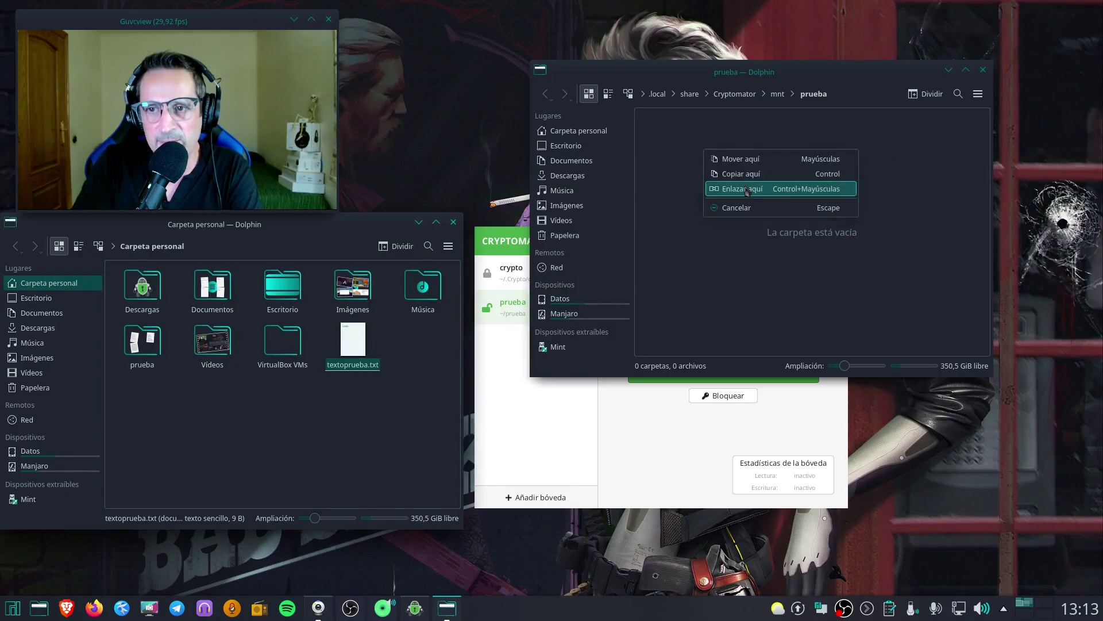
click(736, 159)
click(786, 279)
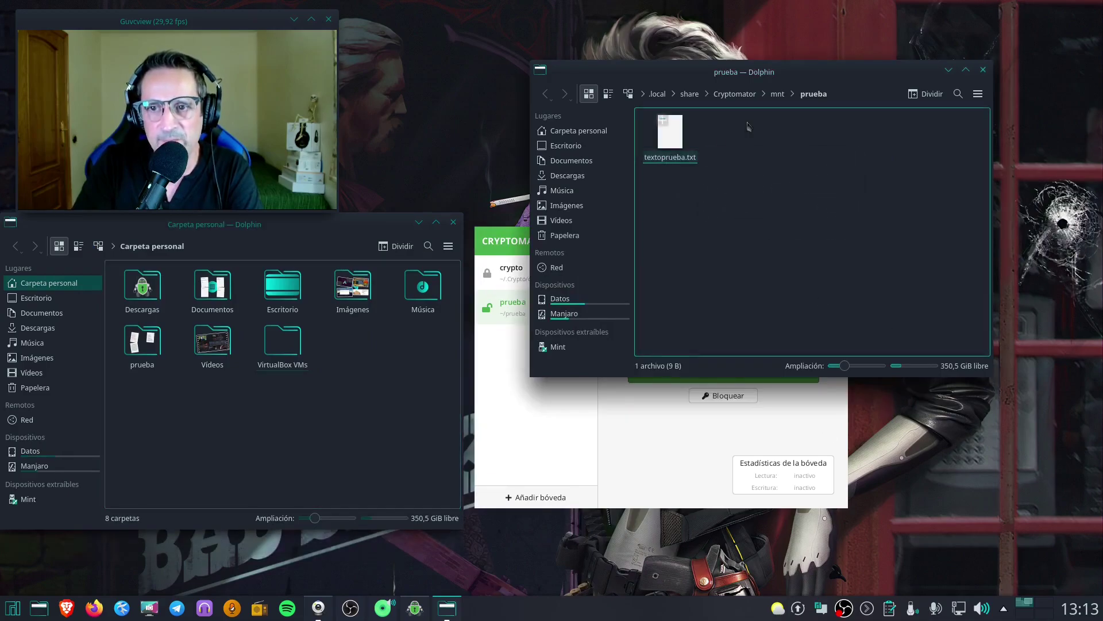
click(983, 70)
- Close the home folder window and lock the prueba vault
click(454, 222)
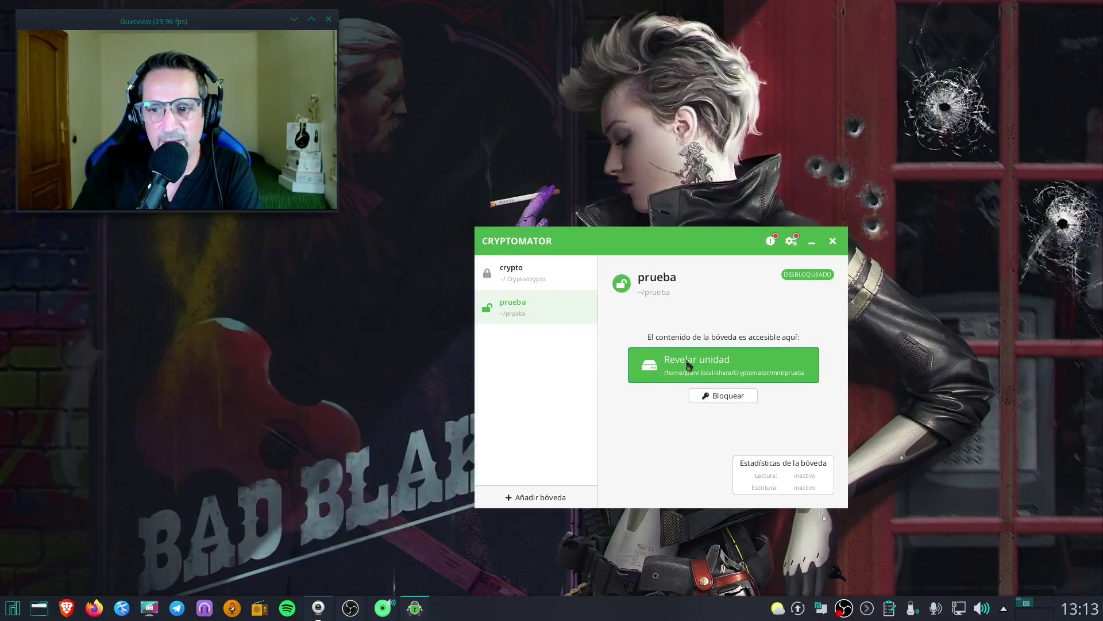
click(719, 397)
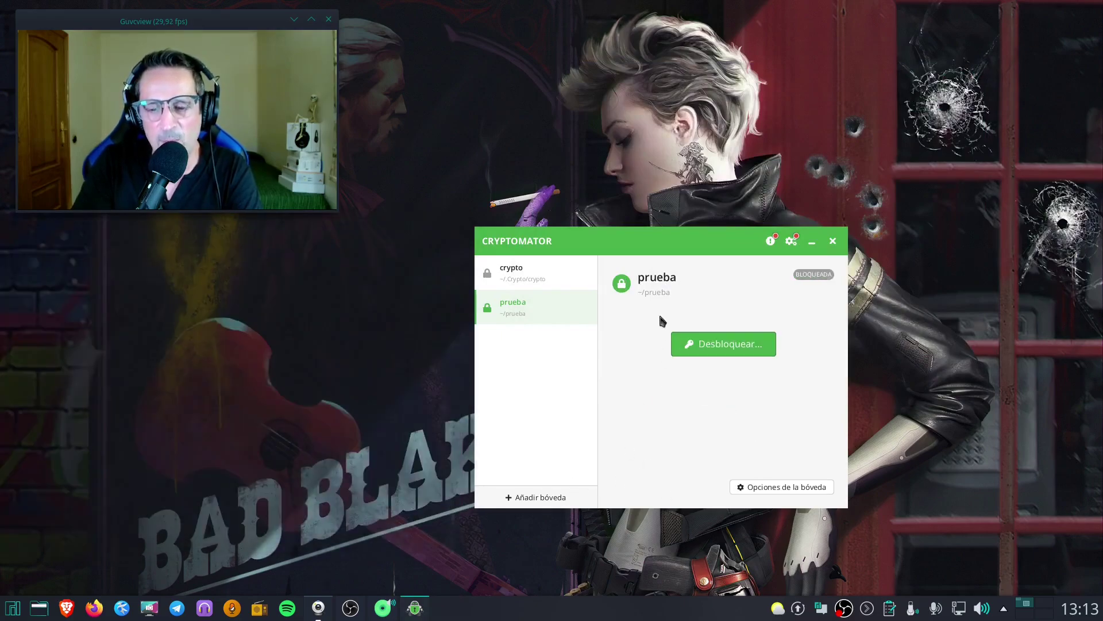
drag(641, 246, 568, 225)
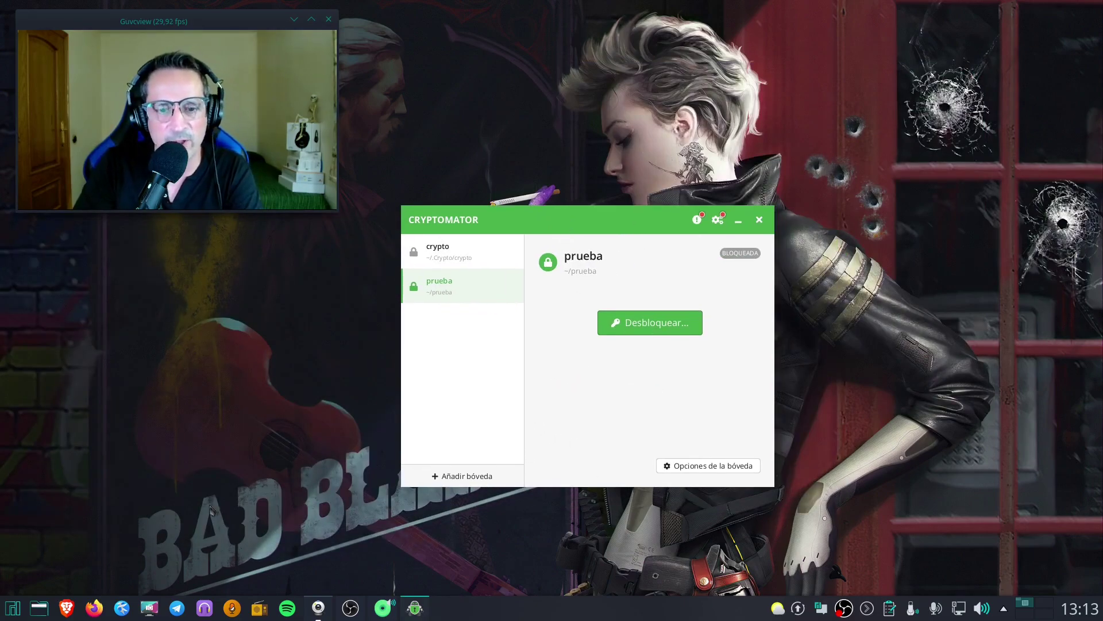
- Open the prueba folder in Dolphin and view the masterkey backup file
click(38, 611)
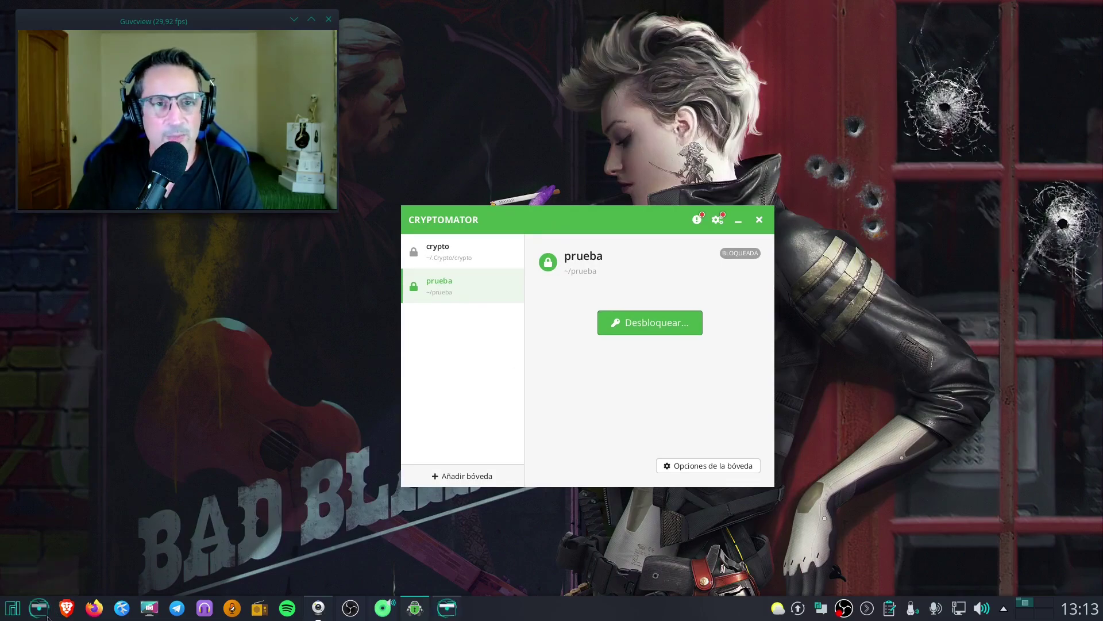
mouse_move(461, 271)
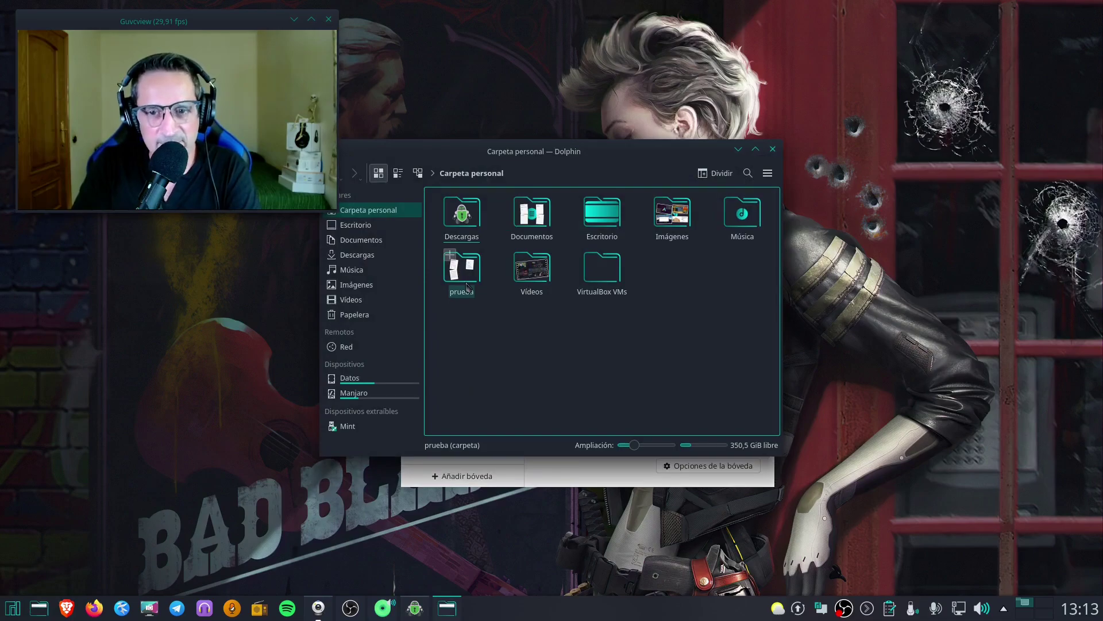
click(466, 287)
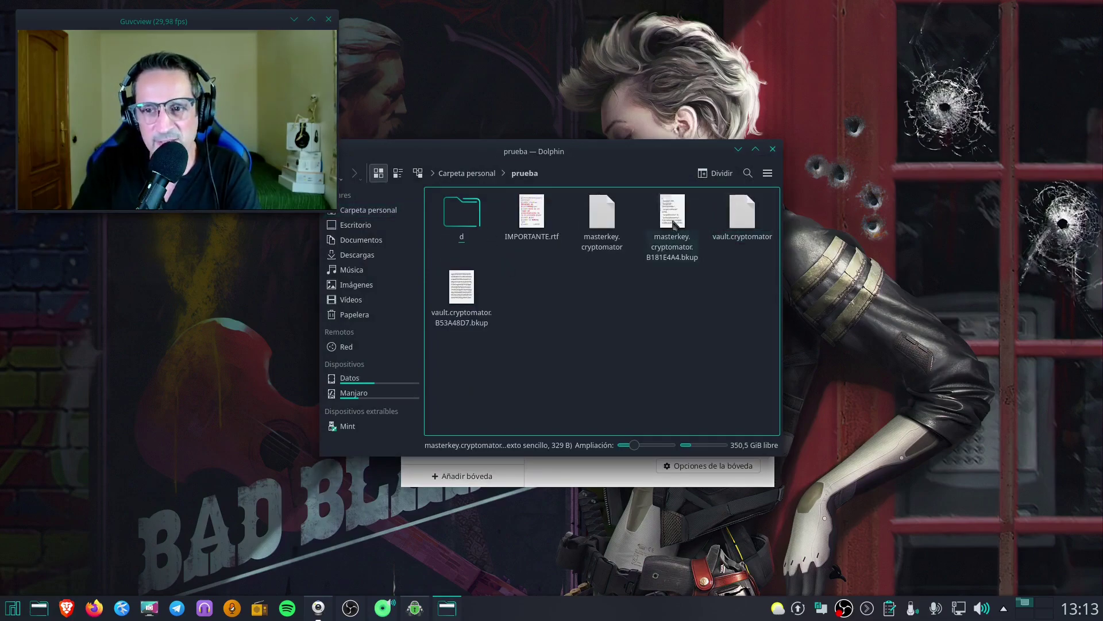
click(672, 241)
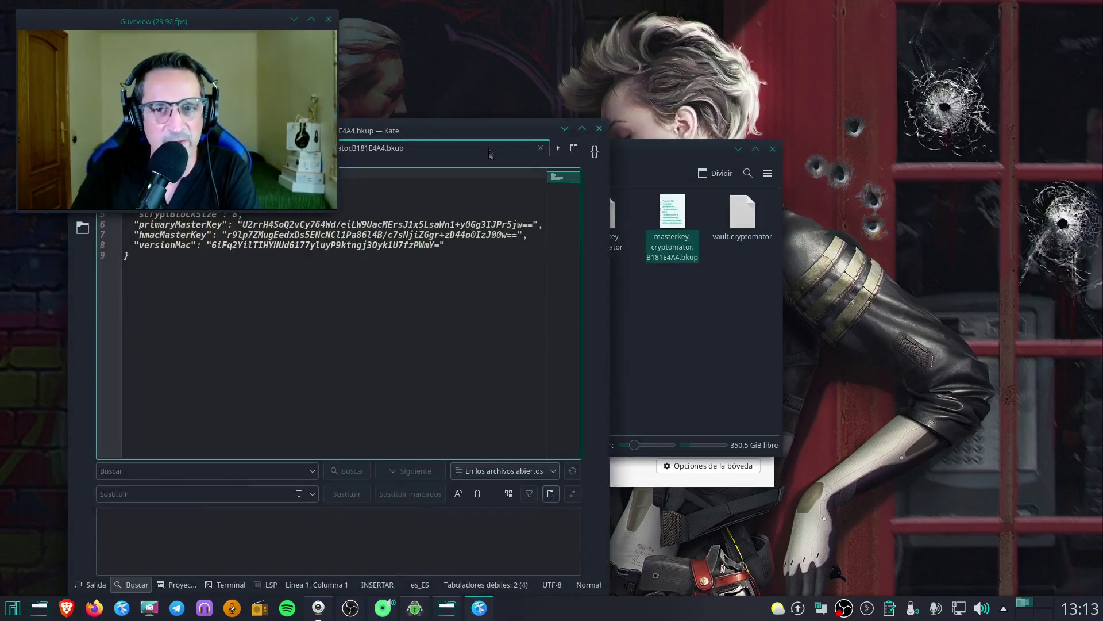
drag(464, 78, 691, 159)
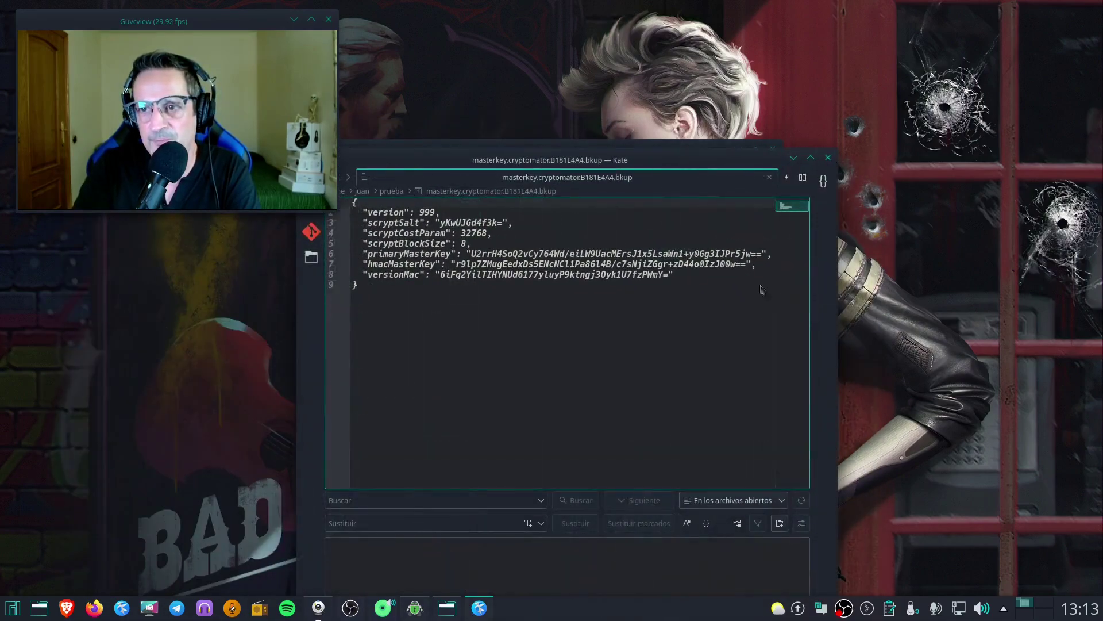
key(ctrl+q)
- Browse d/73 to the encrypted file, cancel Open With, and close Dolphin
double_click(460, 214)
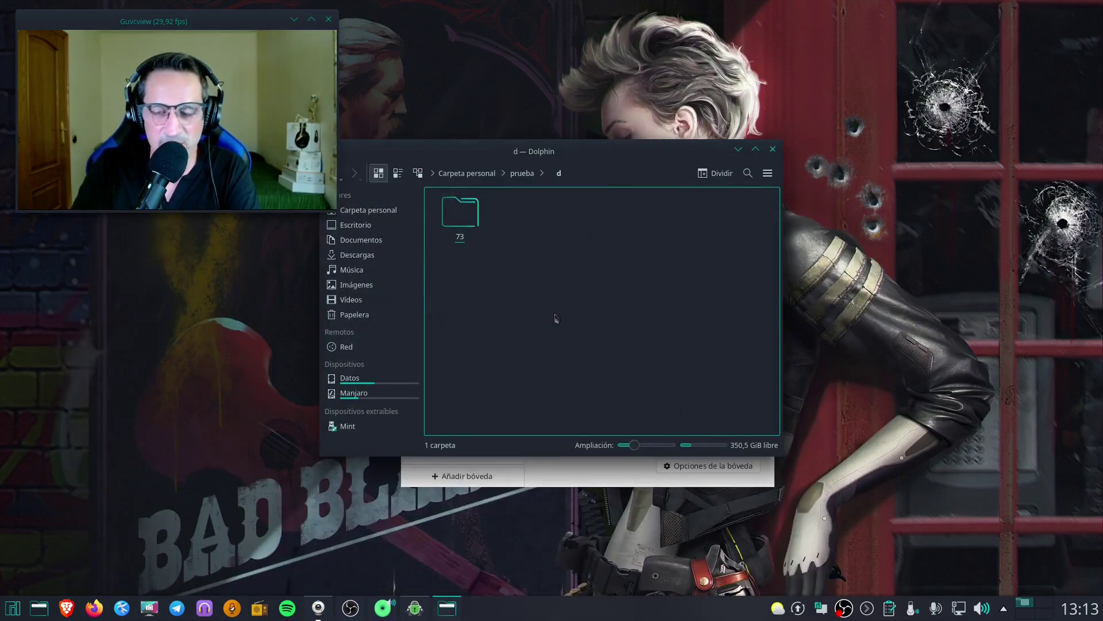
double_click(460, 212)
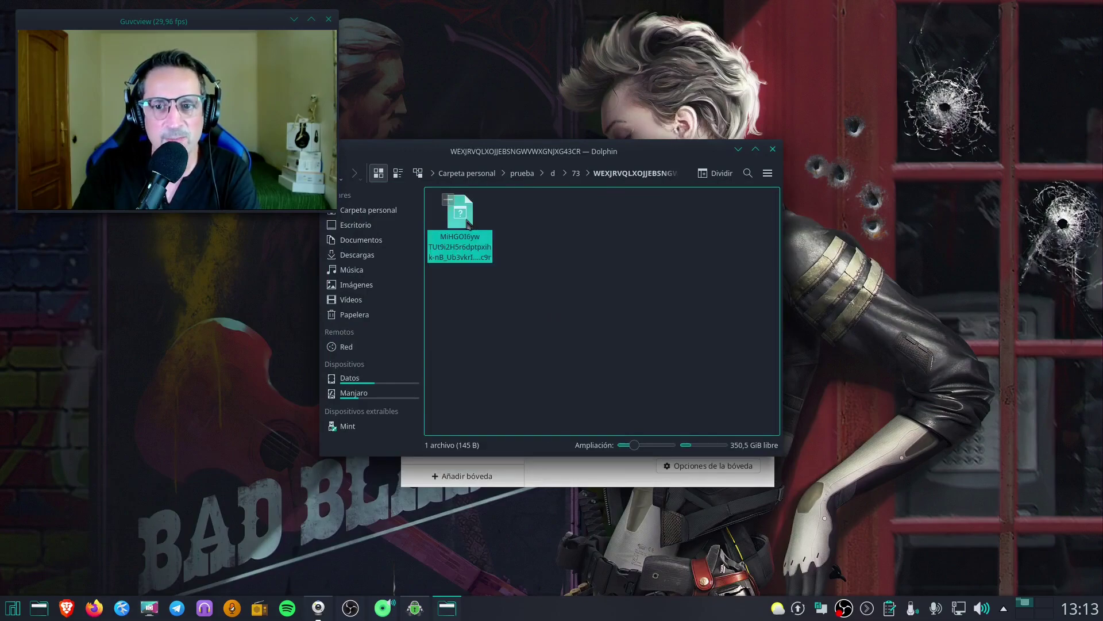
double_click(467, 225)
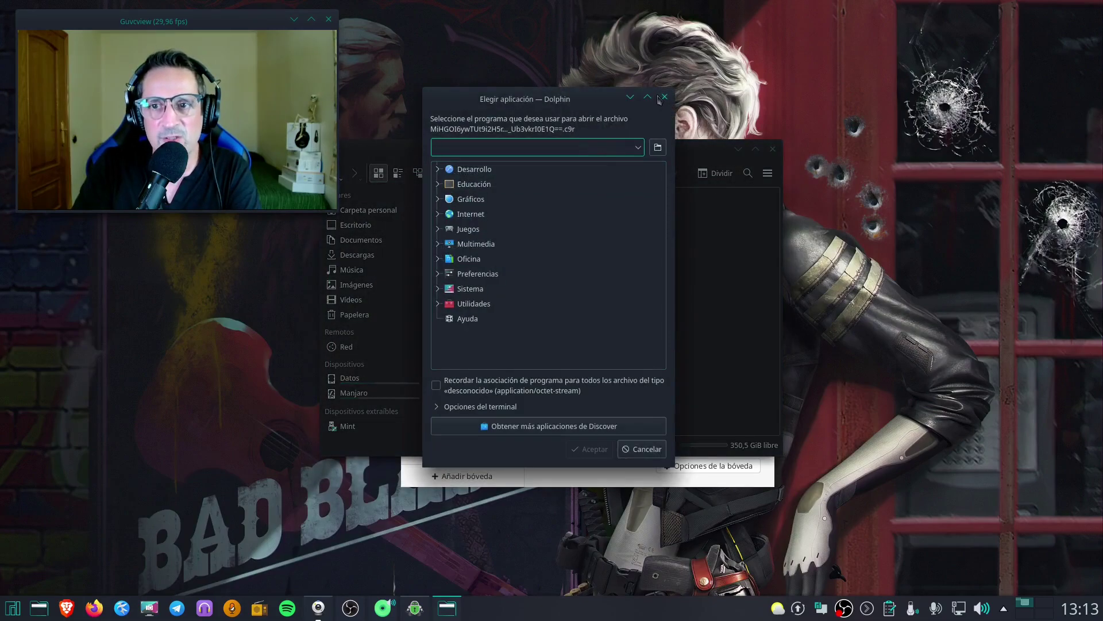
click(638, 448)
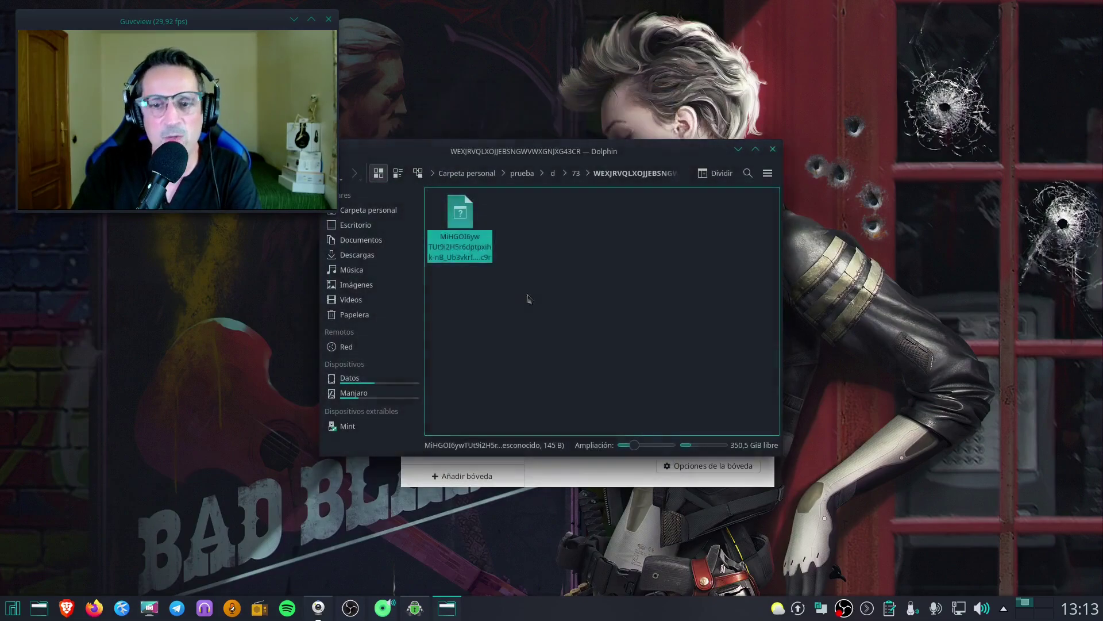
click(382, 213)
double_click(460, 268)
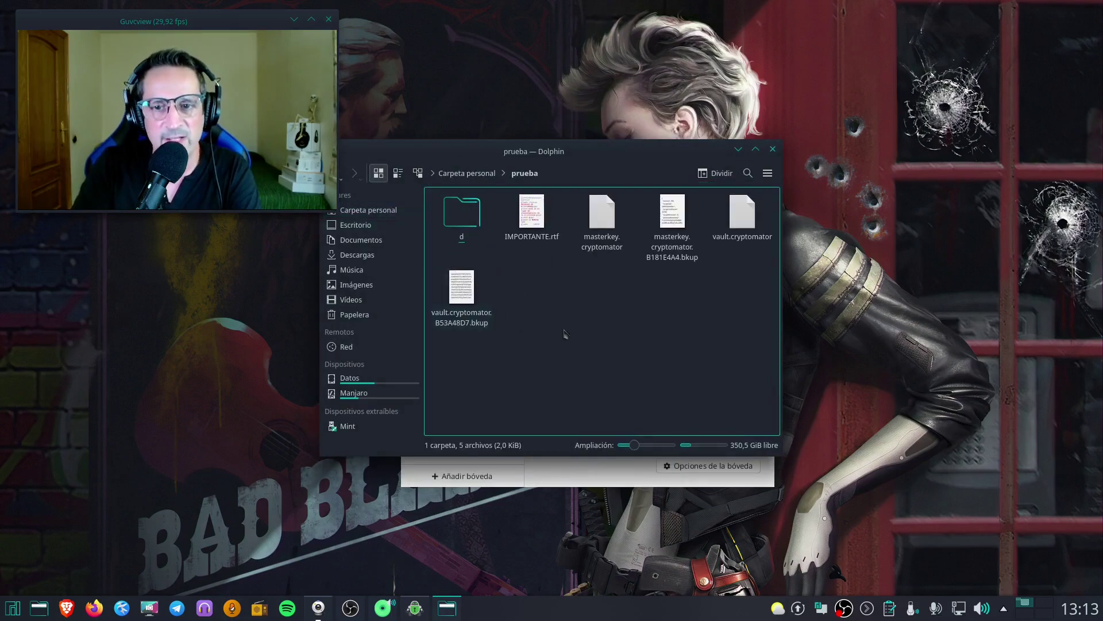
click(772, 149)
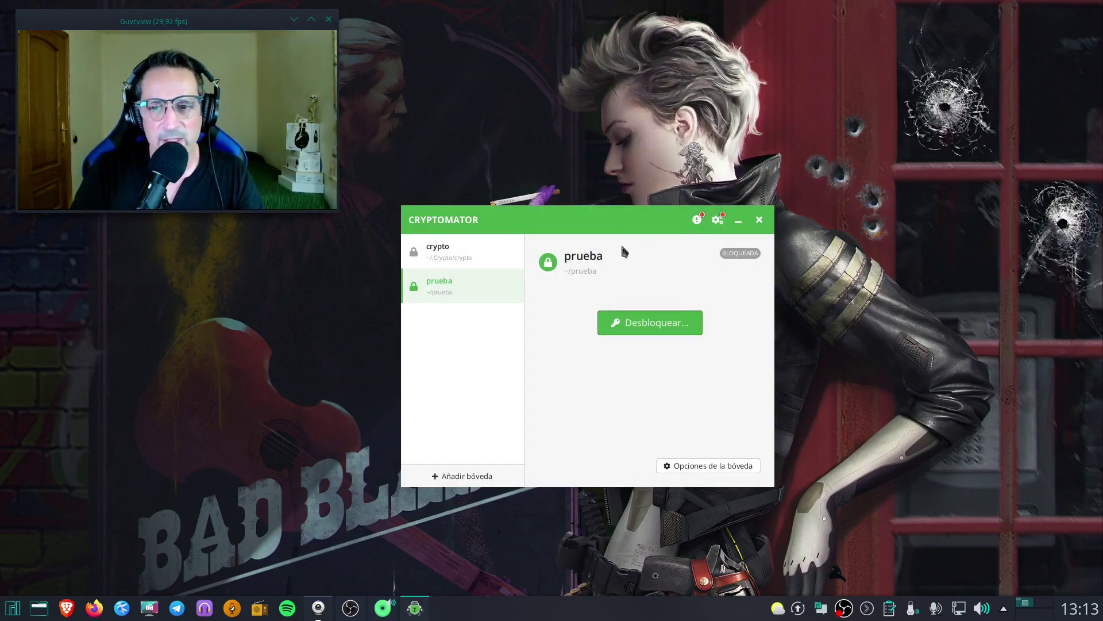
- Unlock the prueba vault again with its password and reveal its drive
drag(613, 223, 618, 223)
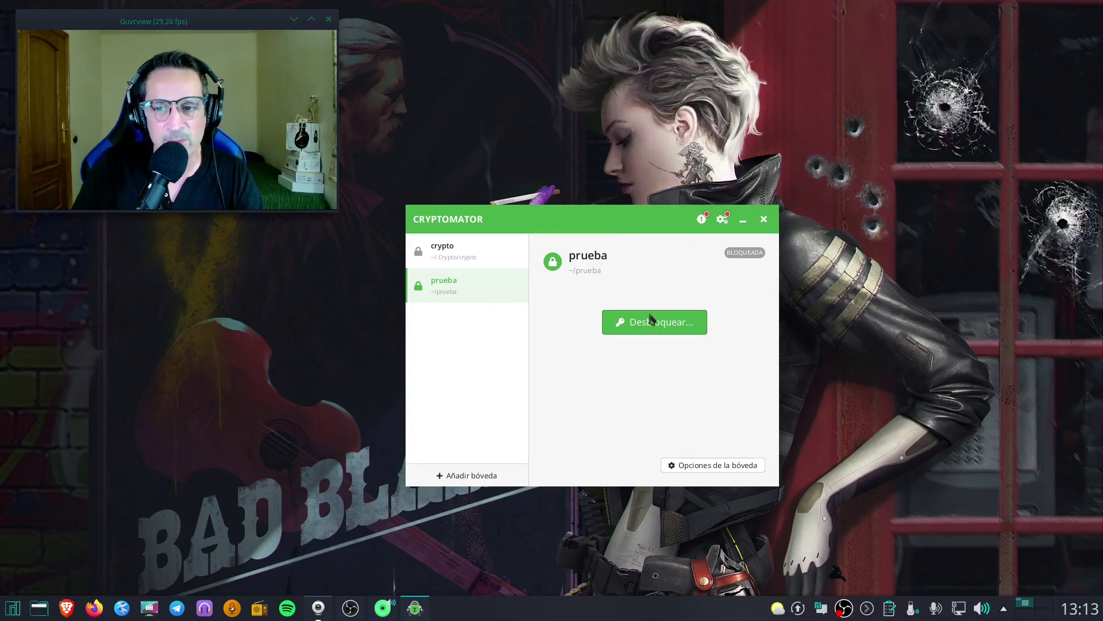
click(660, 329)
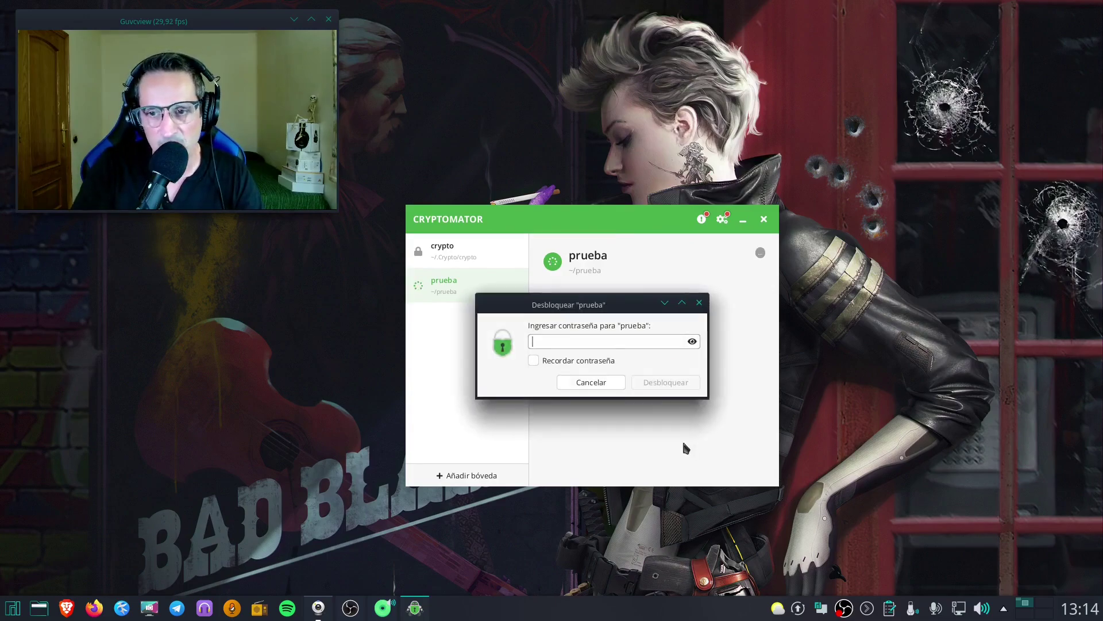
text(pr)
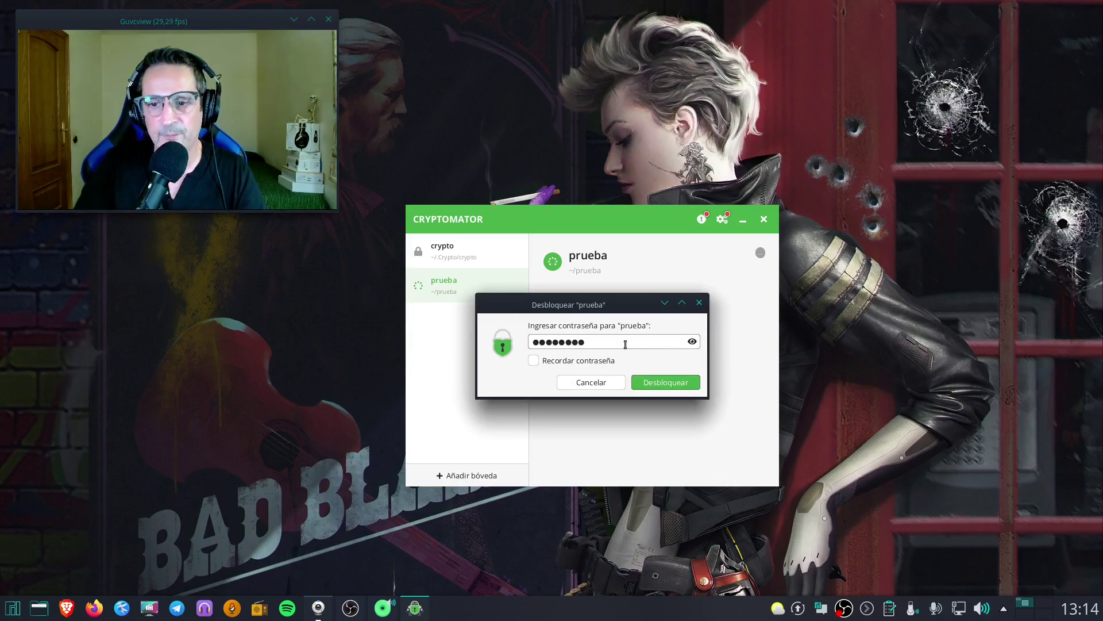
click(690, 384)
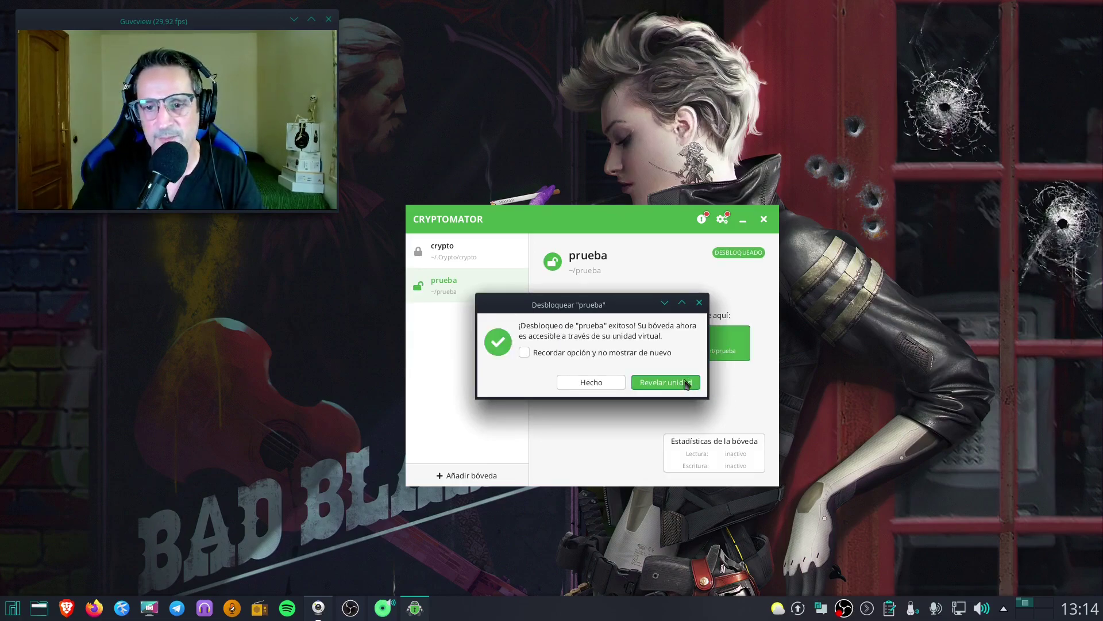
click(686, 382)
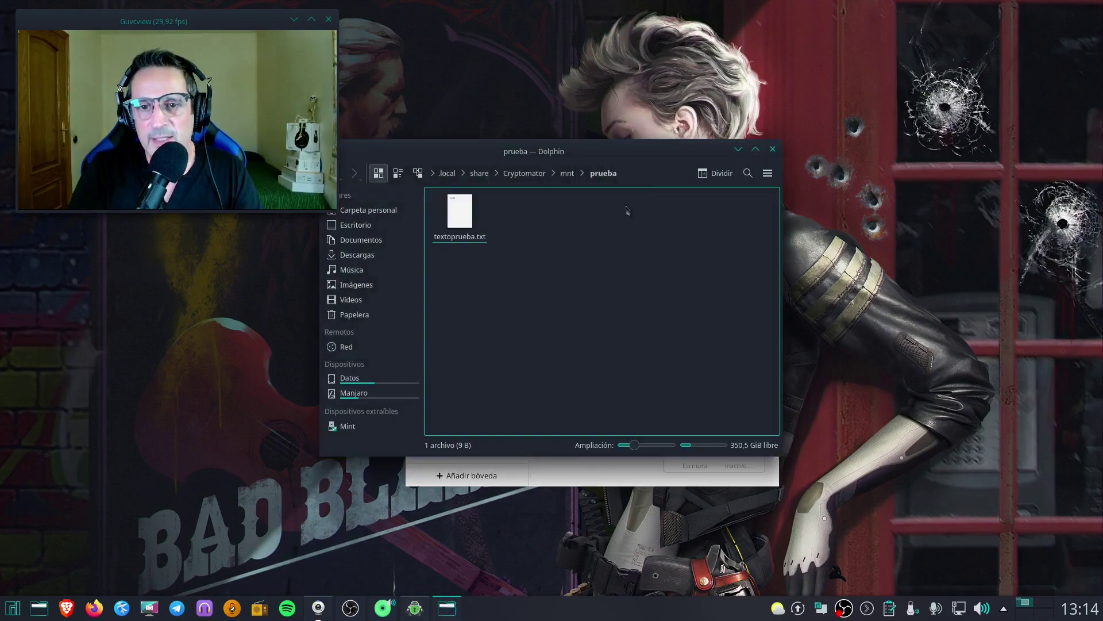
- Minimize Cryptomator and call up textoprueba.txt's actions in the vault drive
drag(626, 166, 810, 171)
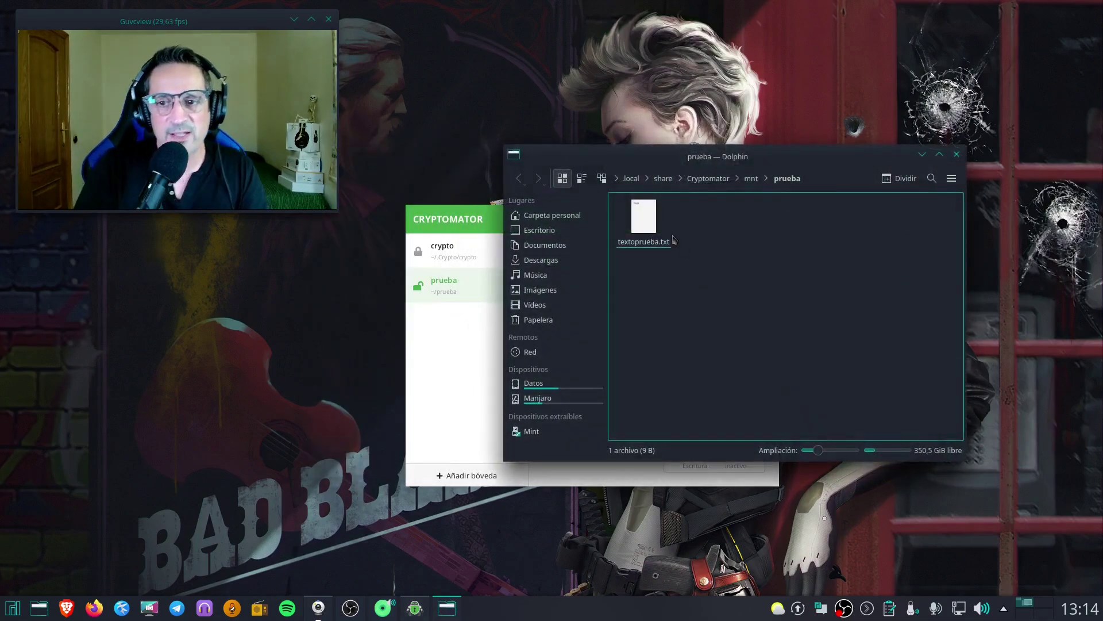
click(465, 232)
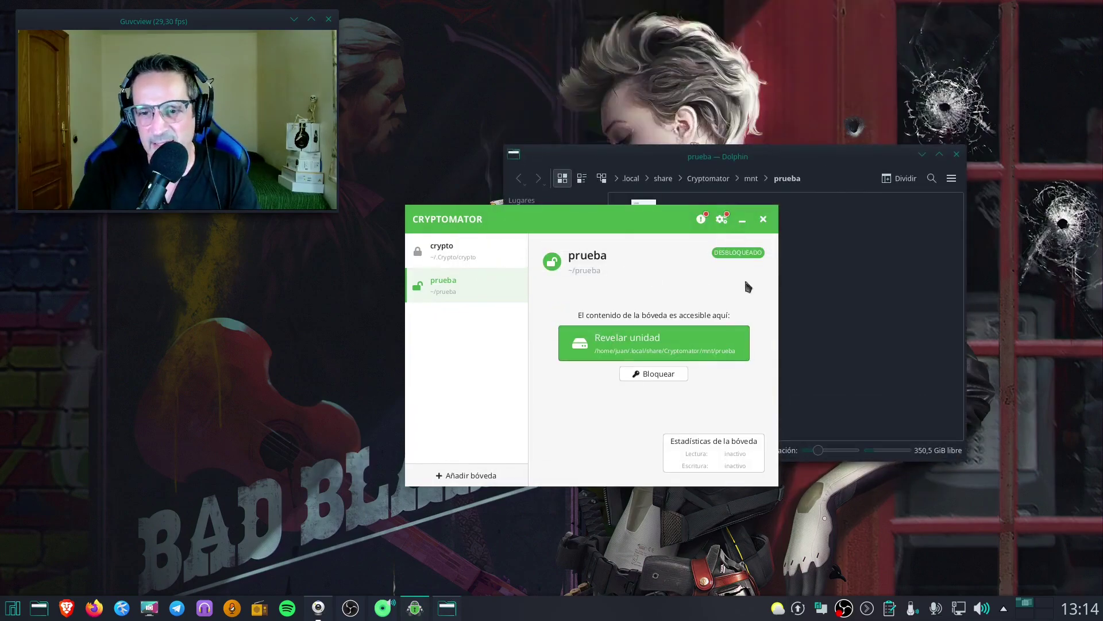
click(742, 223)
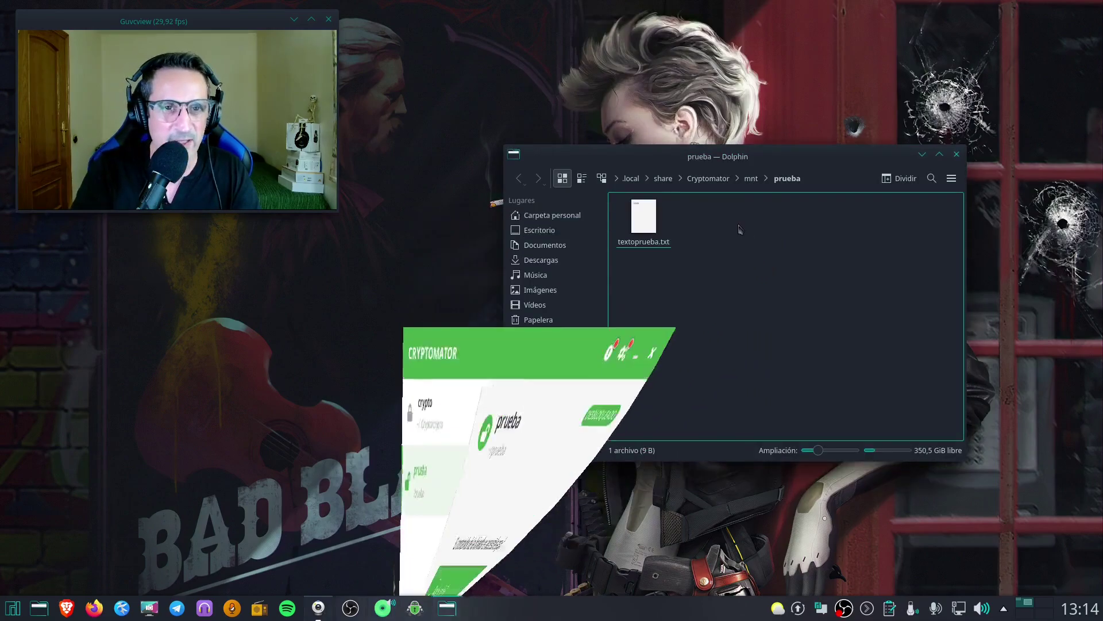
right_click(647, 226)
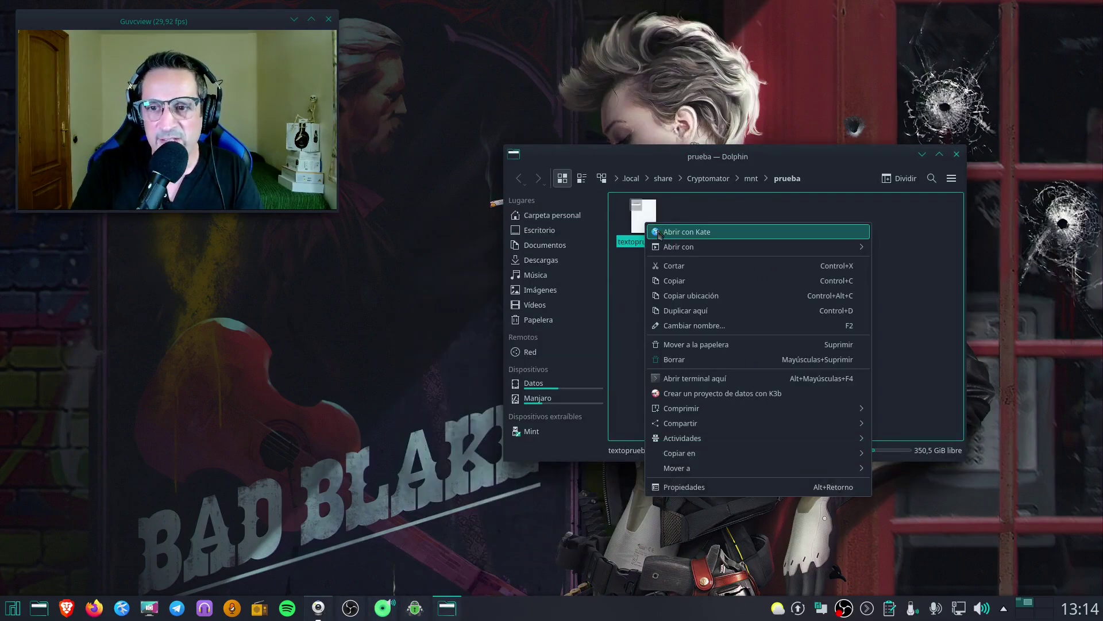
click(671, 233)
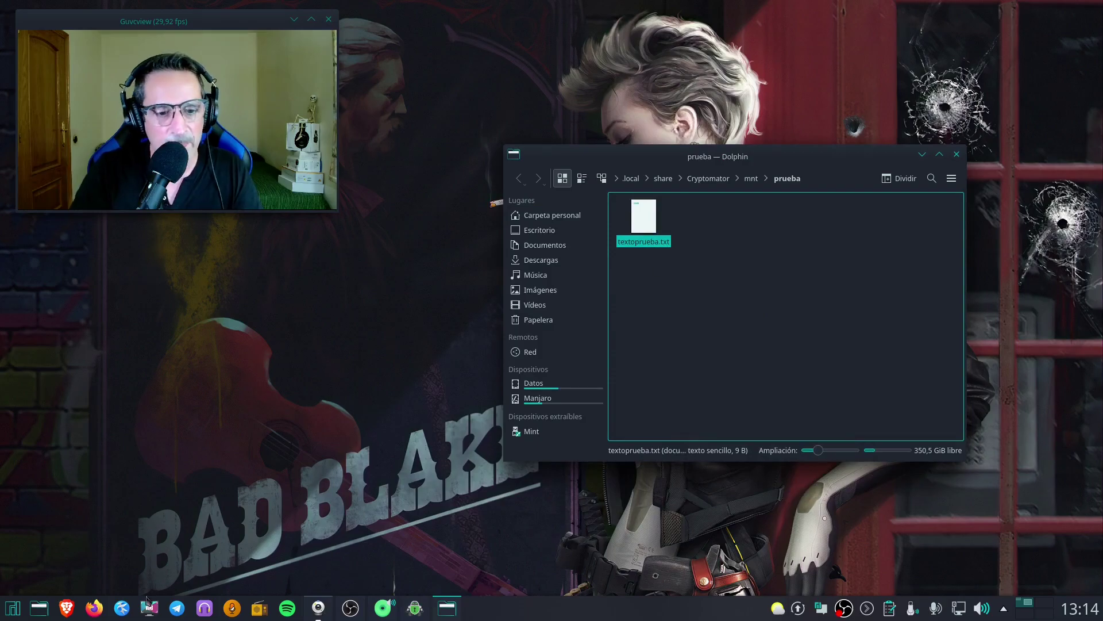
- Move textoprueba.txt from the vault drive into the home folder and close the vault window
click(40, 608)
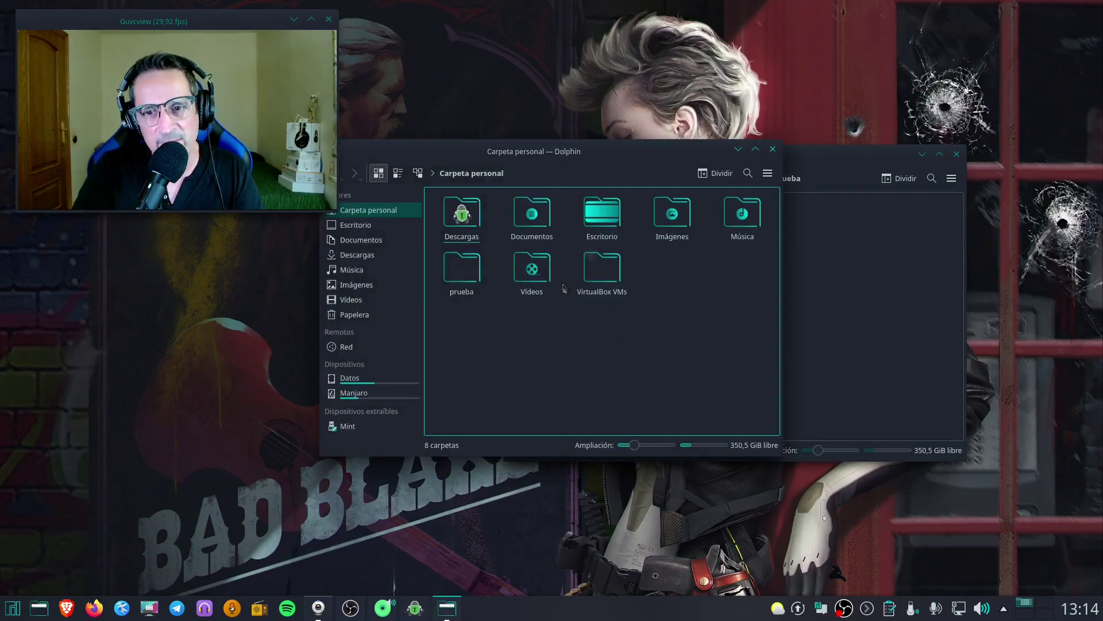
drag(568, 166, 279, 268)
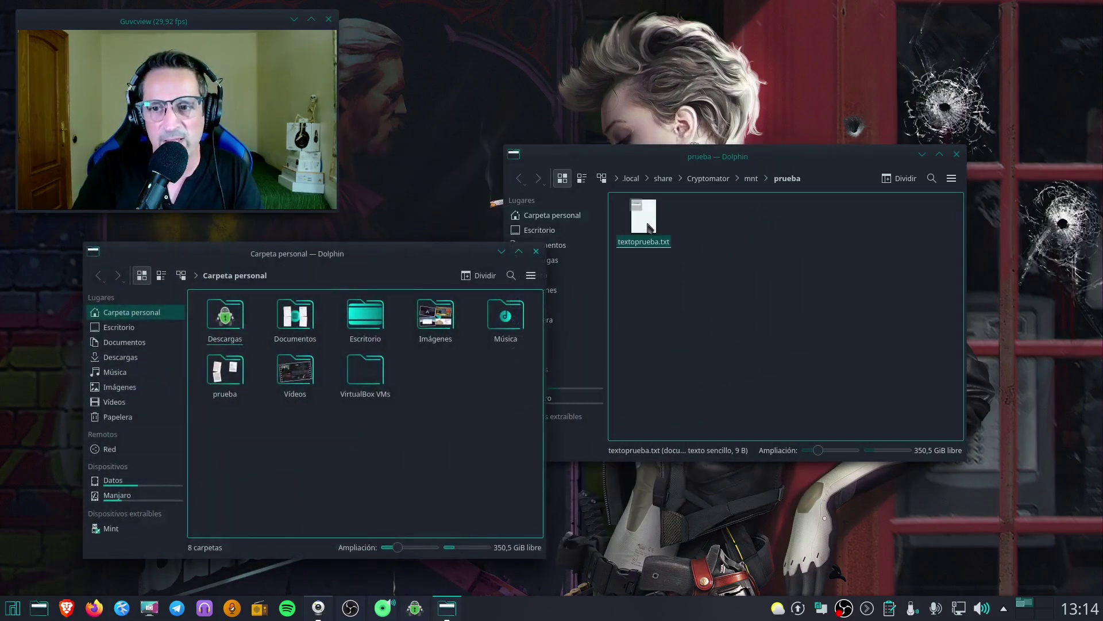
drag(644, 217, 298, 446)
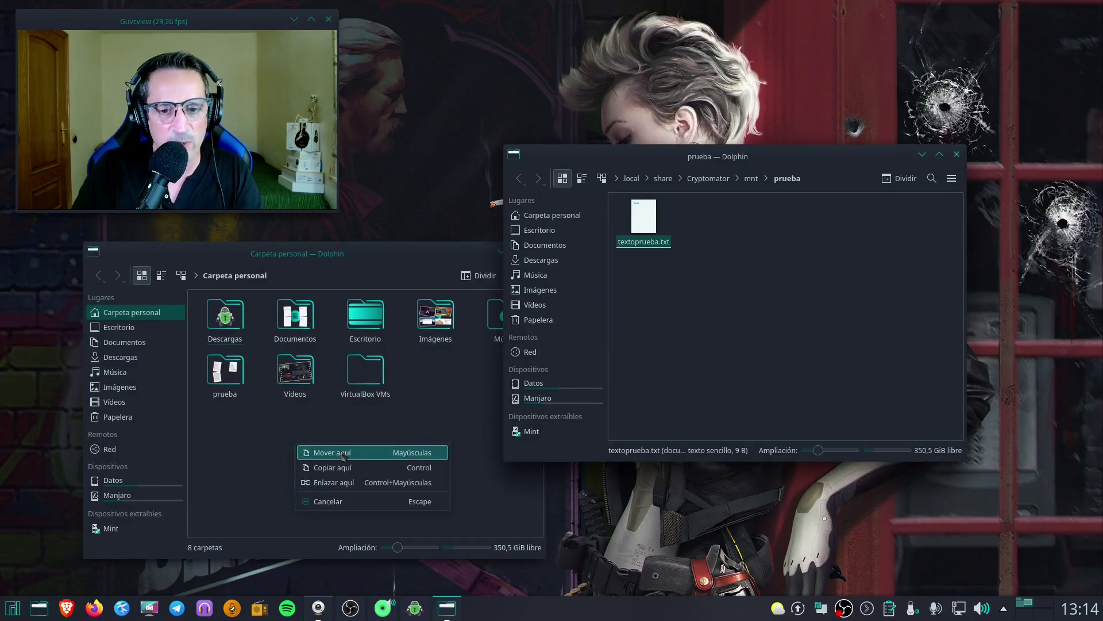
click(343, 453)
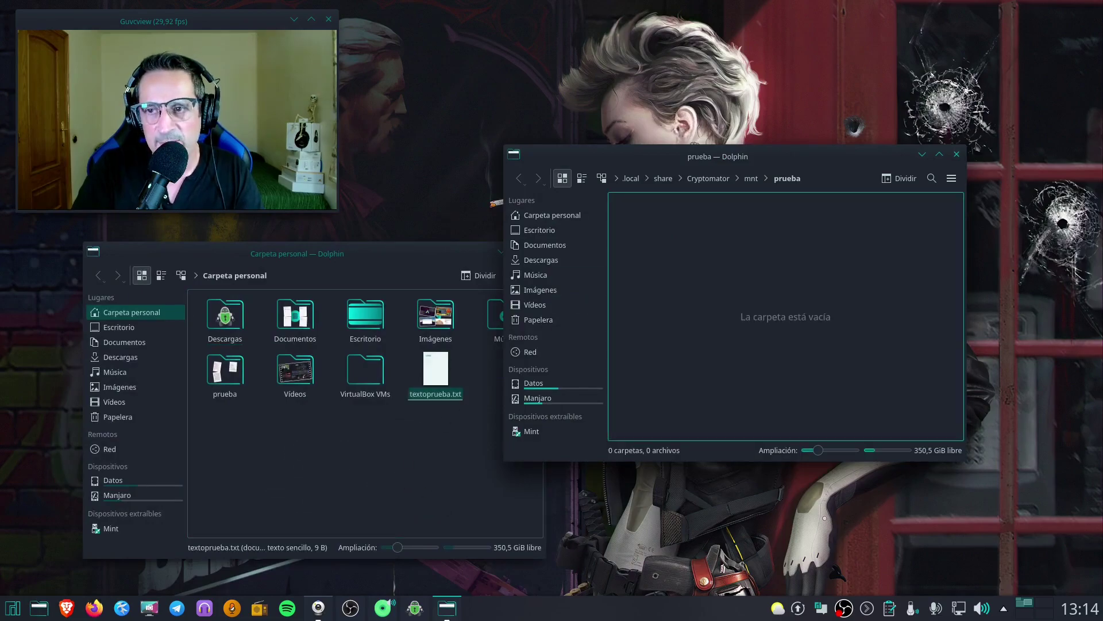
click(957, 154)
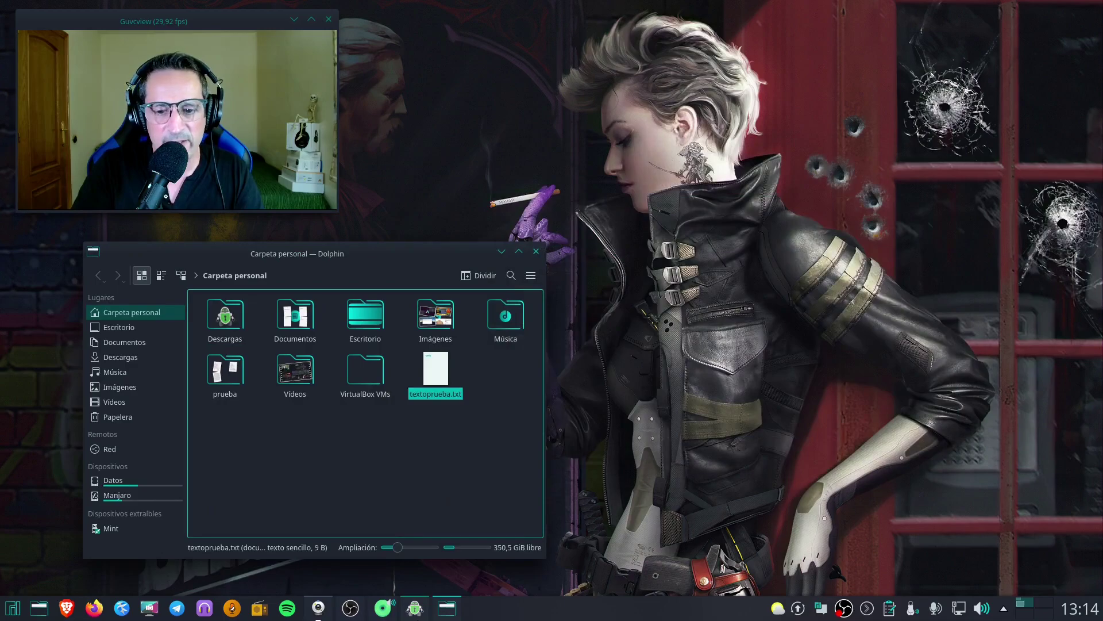
- Lock the prueba vault, then confirm textoprueba.txt still opens readably in Kate
click(415, 608)
click(639, 373)
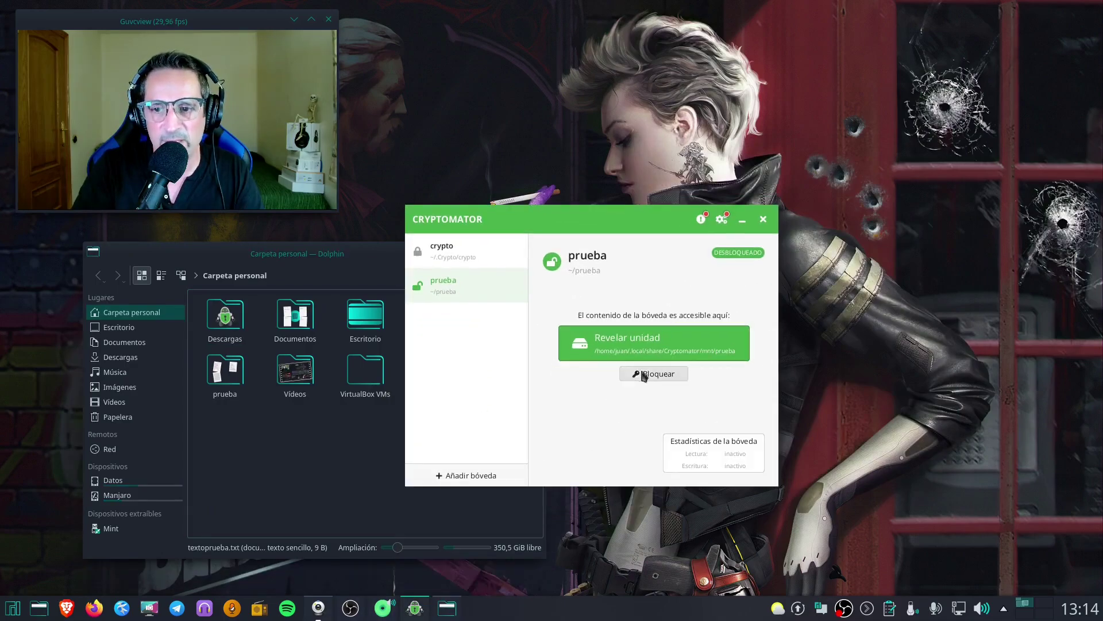
click(741, 221)
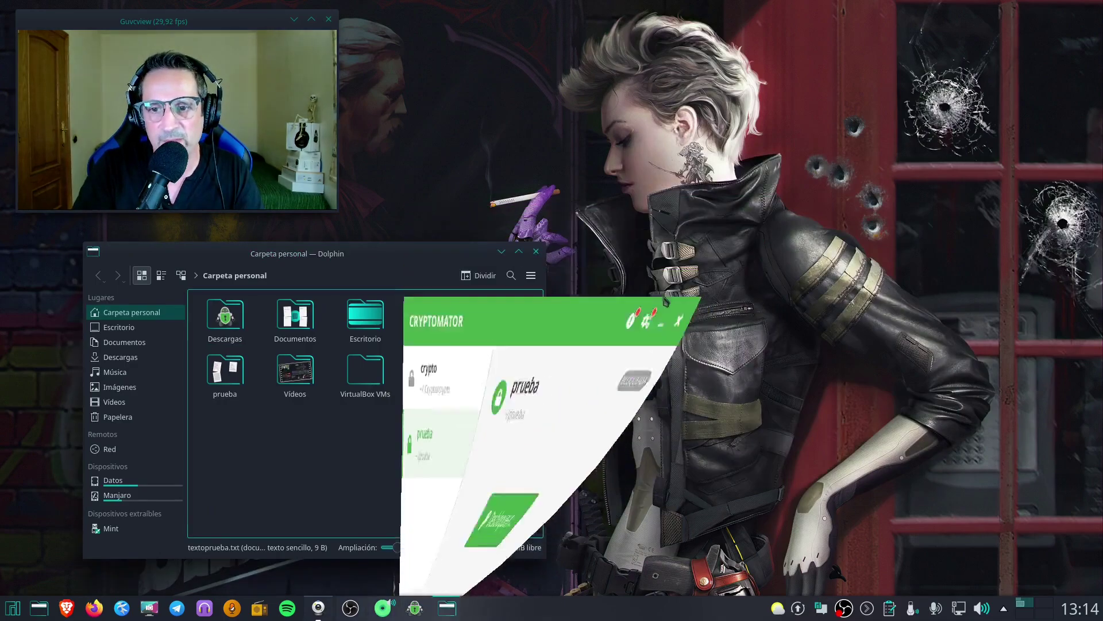
double_click(434, 376)
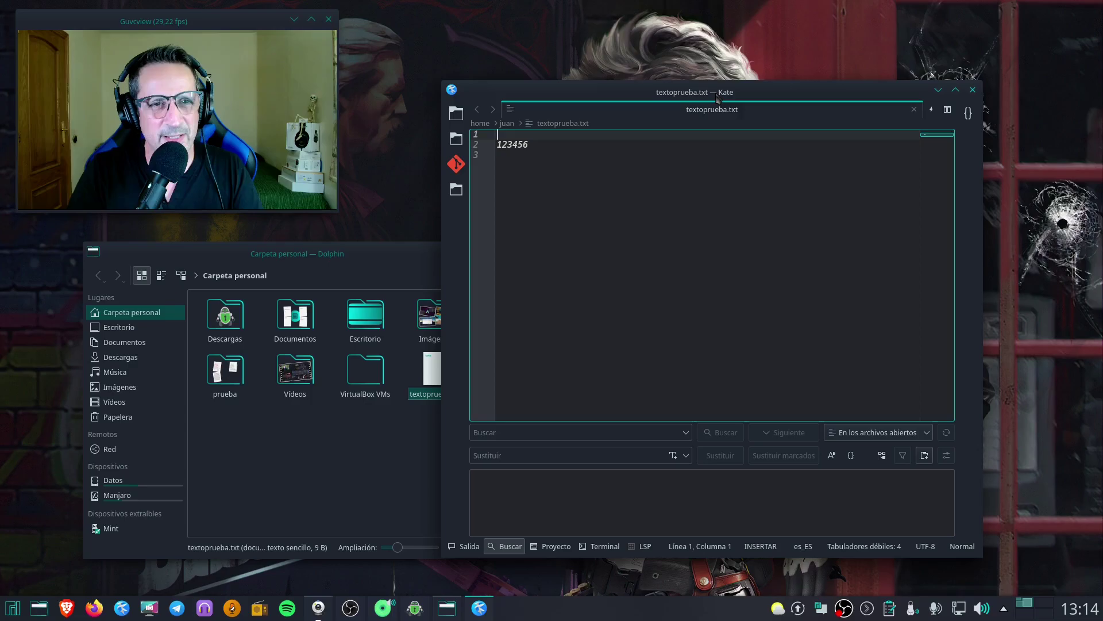
click(973, 90)
- Unlock the prueba vault again in Cryptomator with its vault password
click(419, 613)
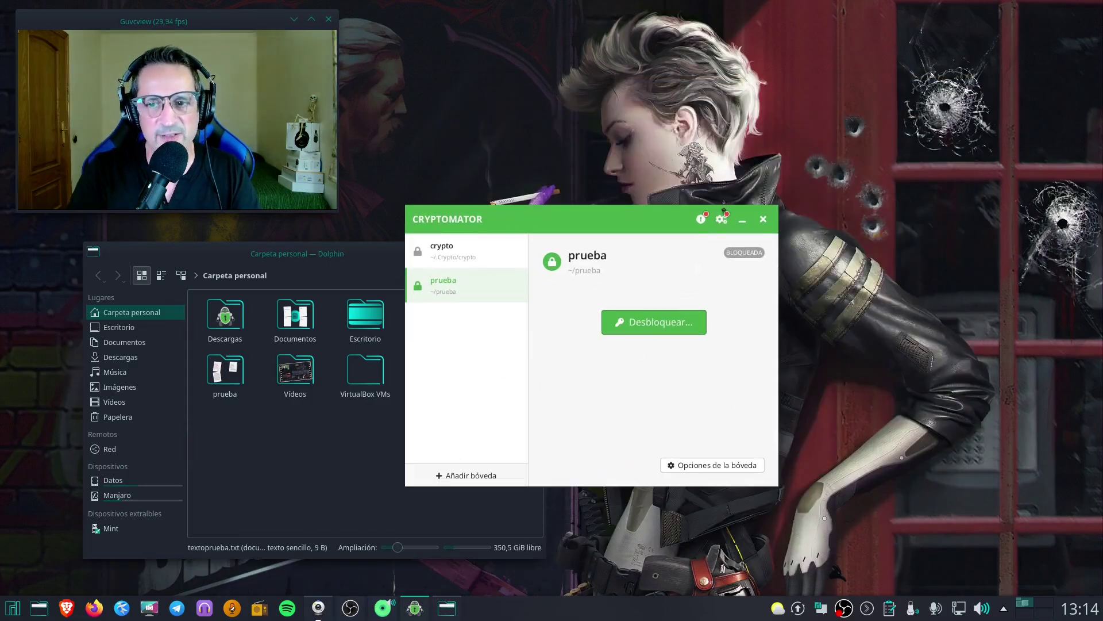
click(634, 322)
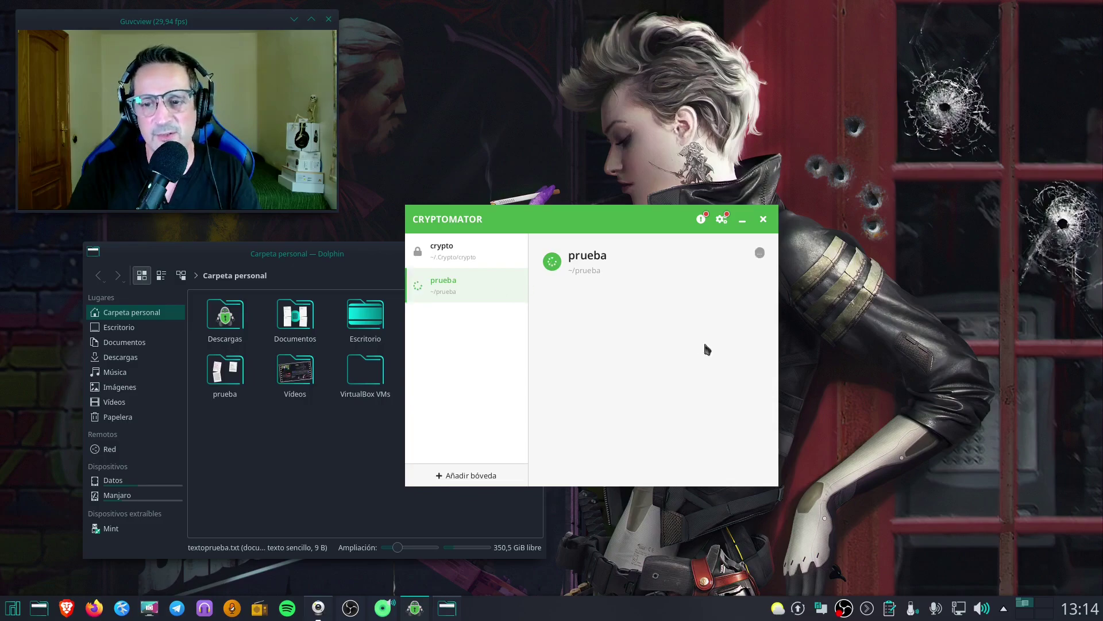
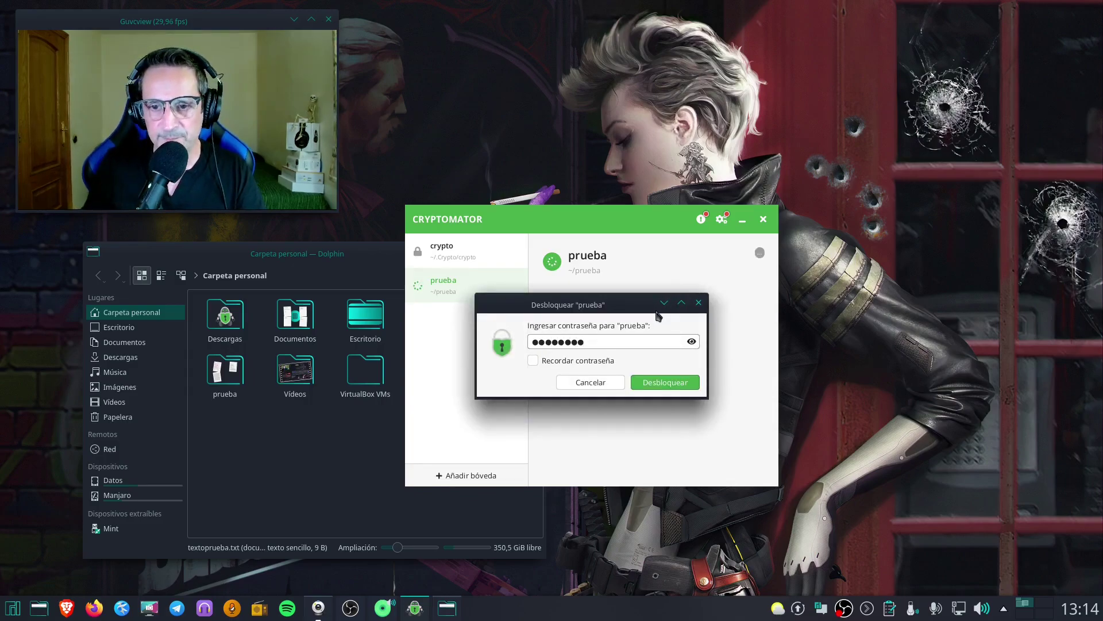
click(657, 385)
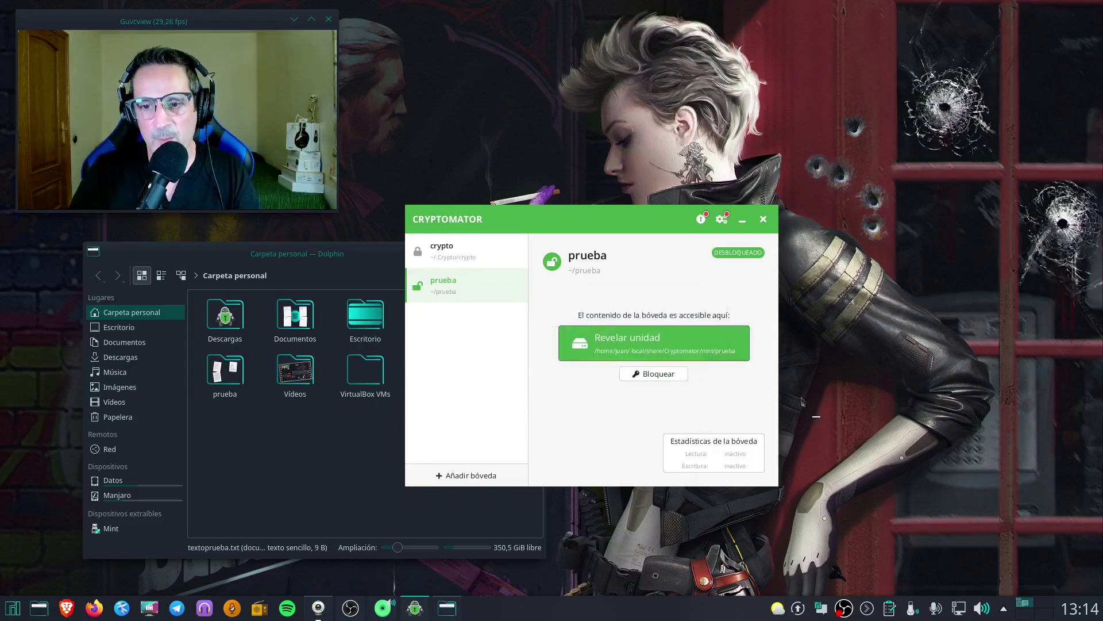
- Reveal the vault drive and move textoprueba.txt from the home folder into it
click(747, 351)
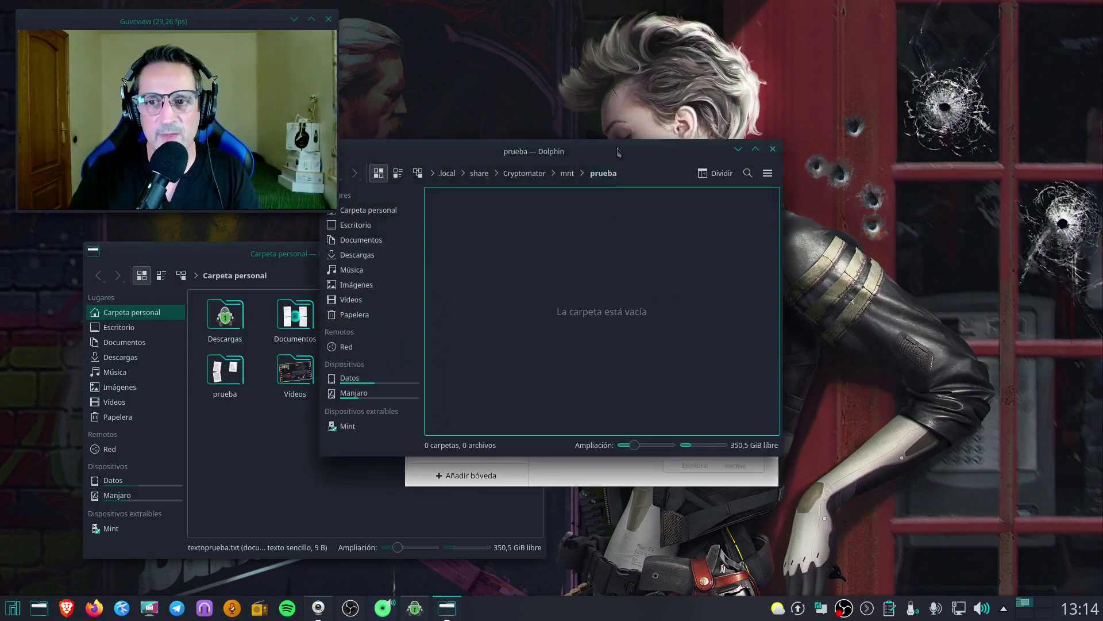
drag(618, 152, 816, 124)
drag(436, 370, 718, 255)
click(722, 212)
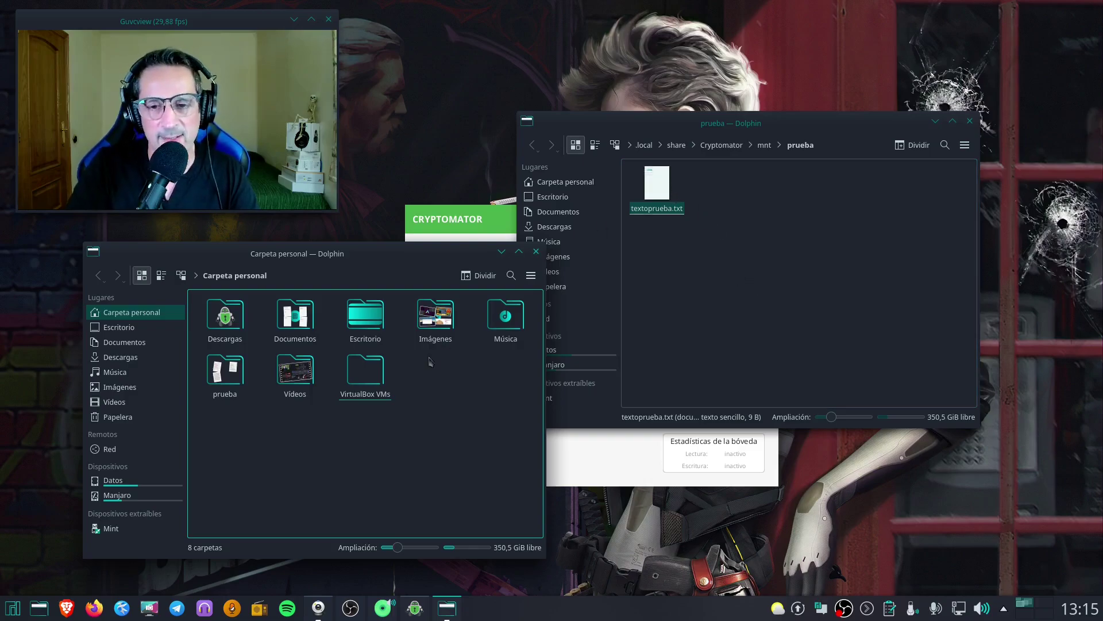
- Open the prueba folder in the home folder to inspect its encrypted files, then close it
click(423, 268)
drag(424, 256, 424, 246)
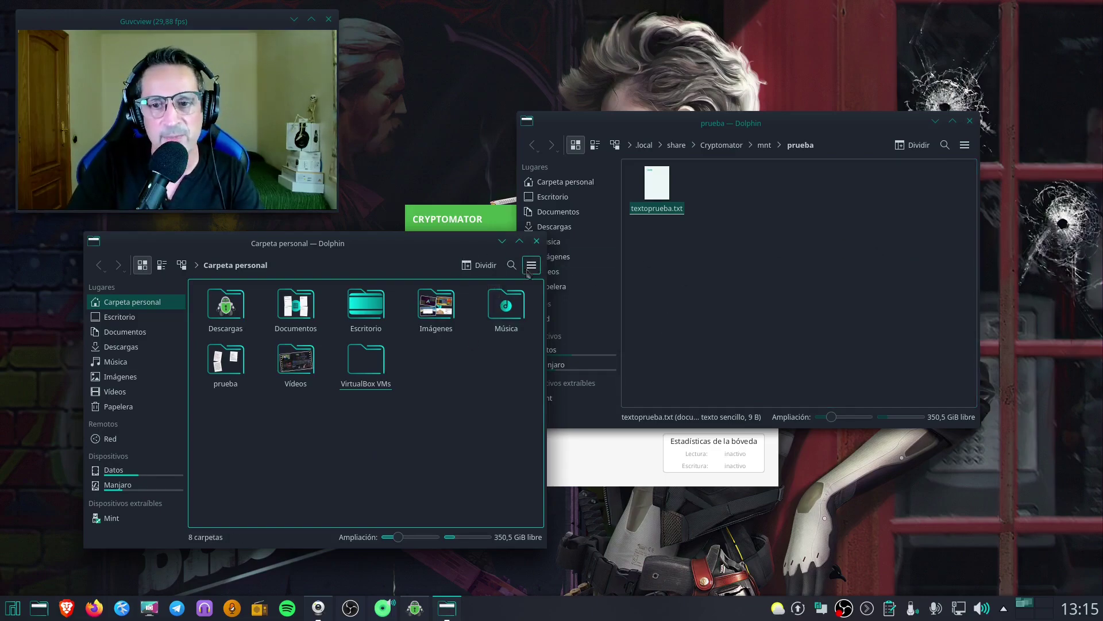
drag(857, 402, 887, 434)
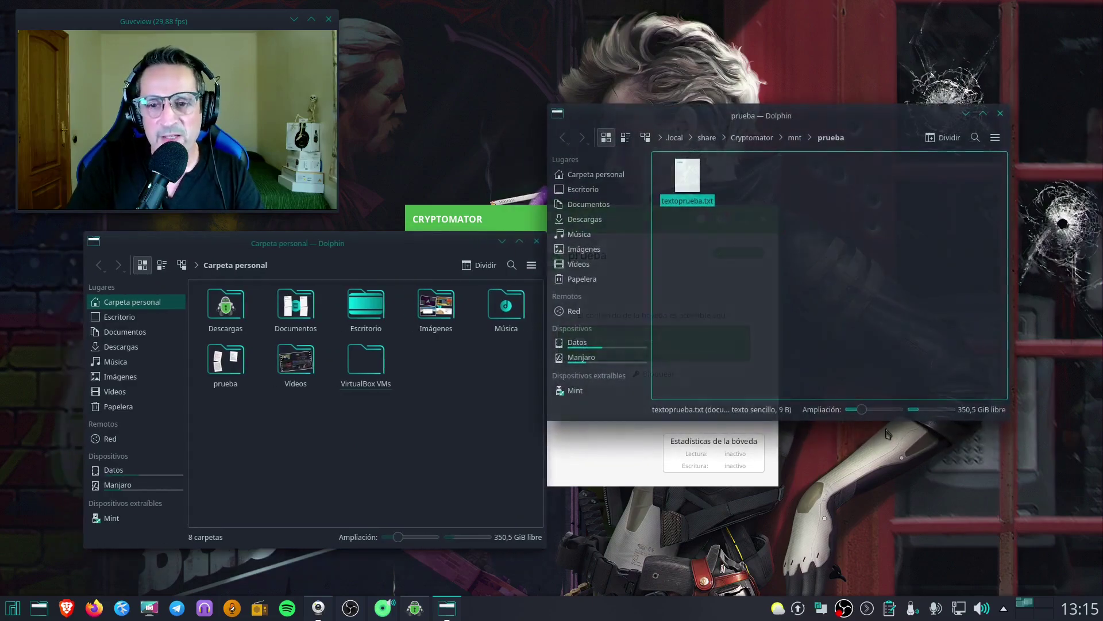
click(222, 371)
double_click(222, 368)
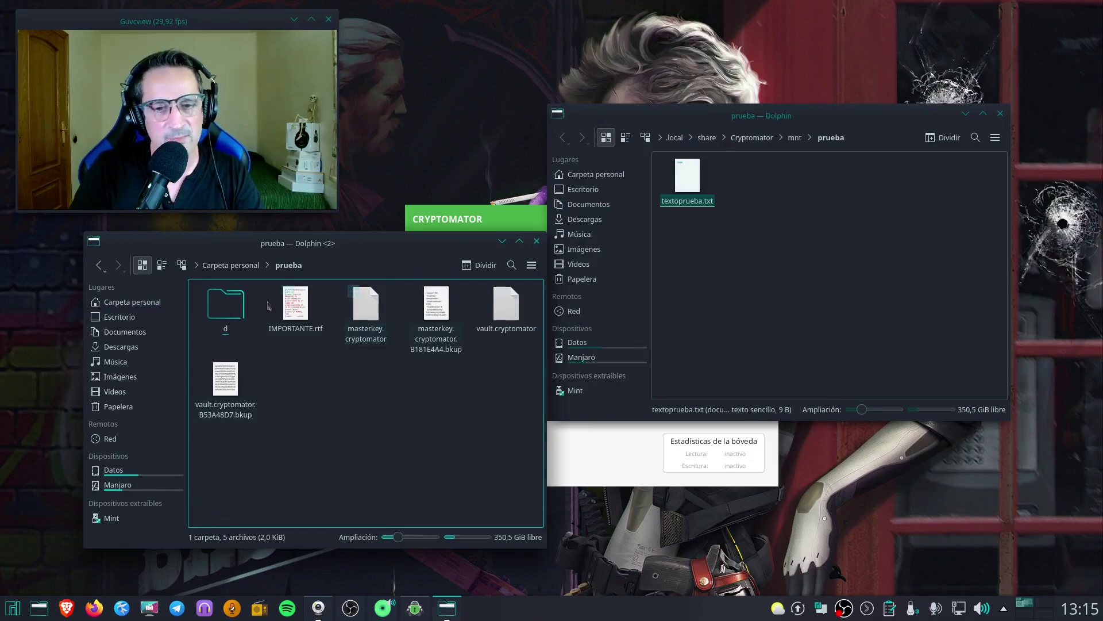
click(537, 241)
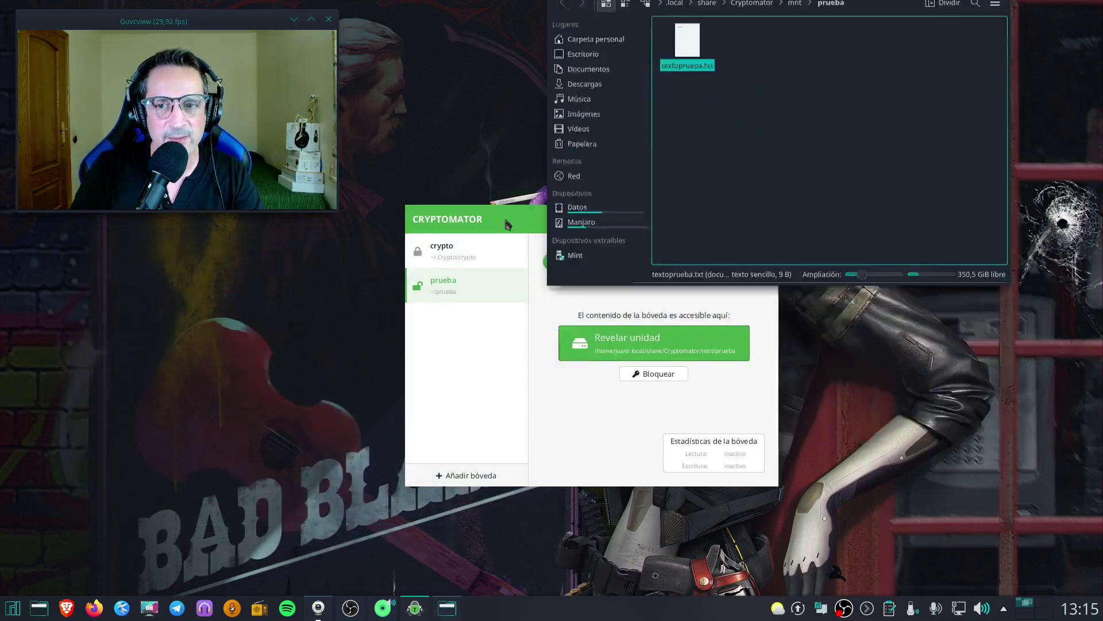
drag(505, 216, 314, 264)
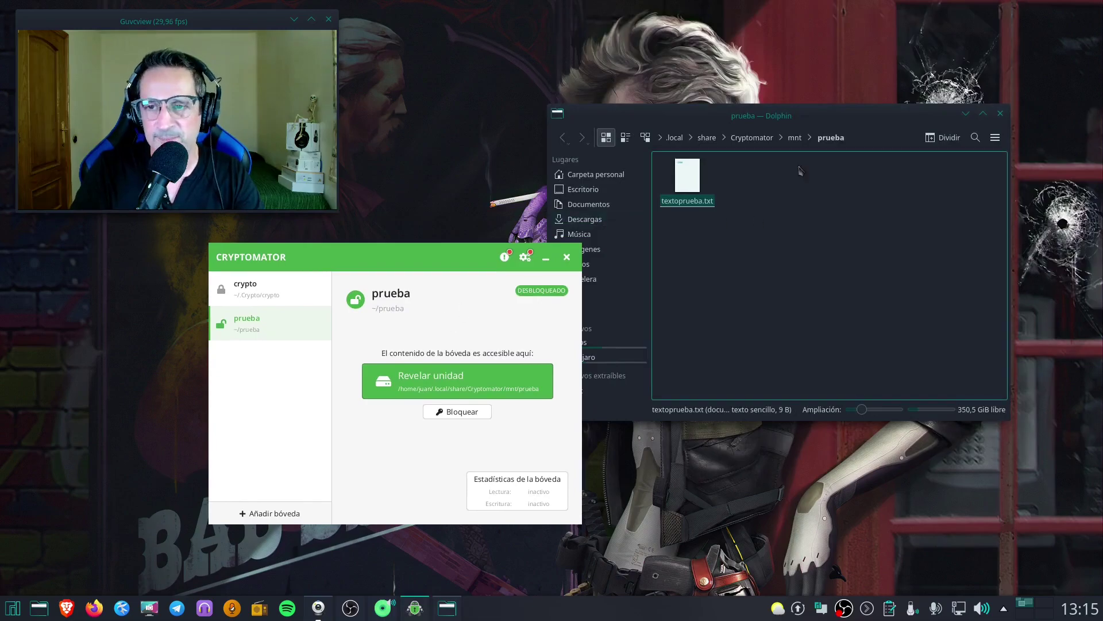
- Close the vault's file window, lock the prueba vault, and quit Cryptomator
click(1001, 113)
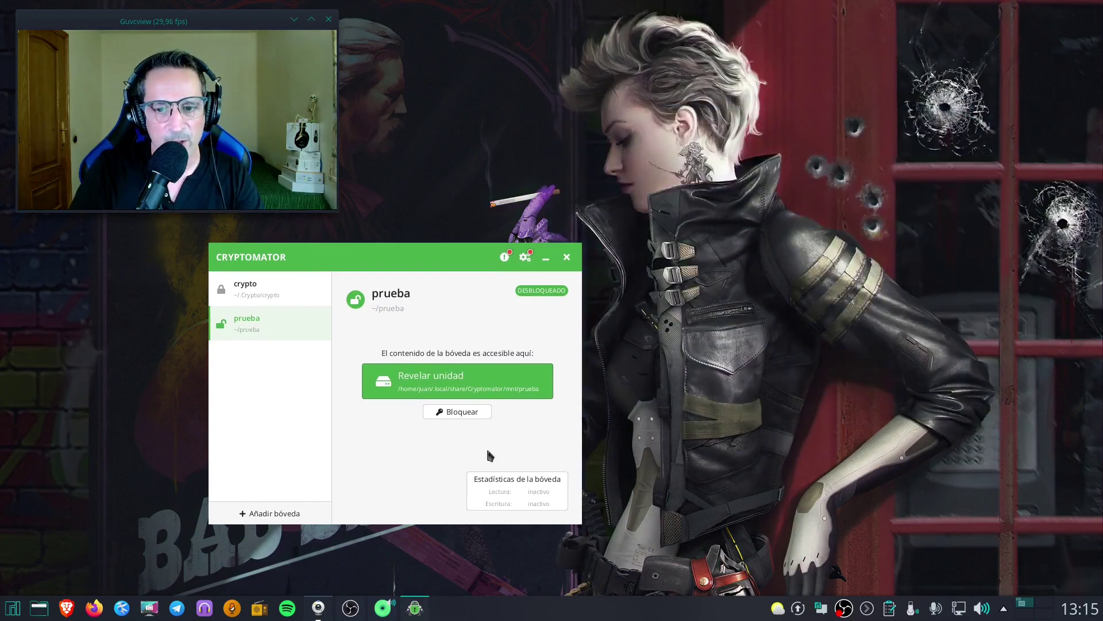
click(453, 412)
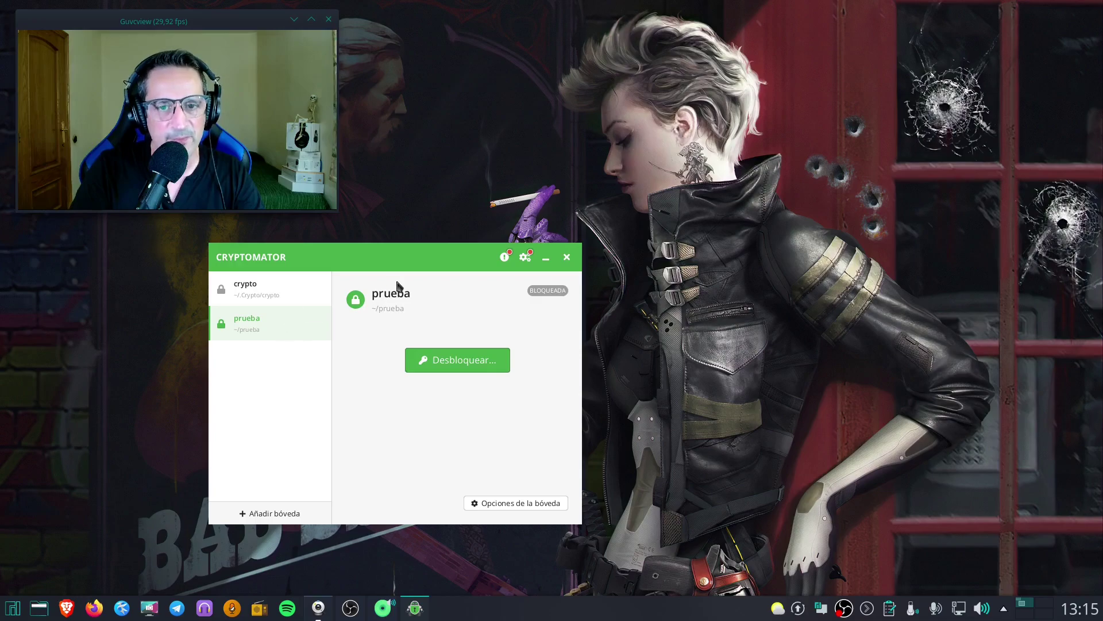
drag(390, 259, 643, 237)
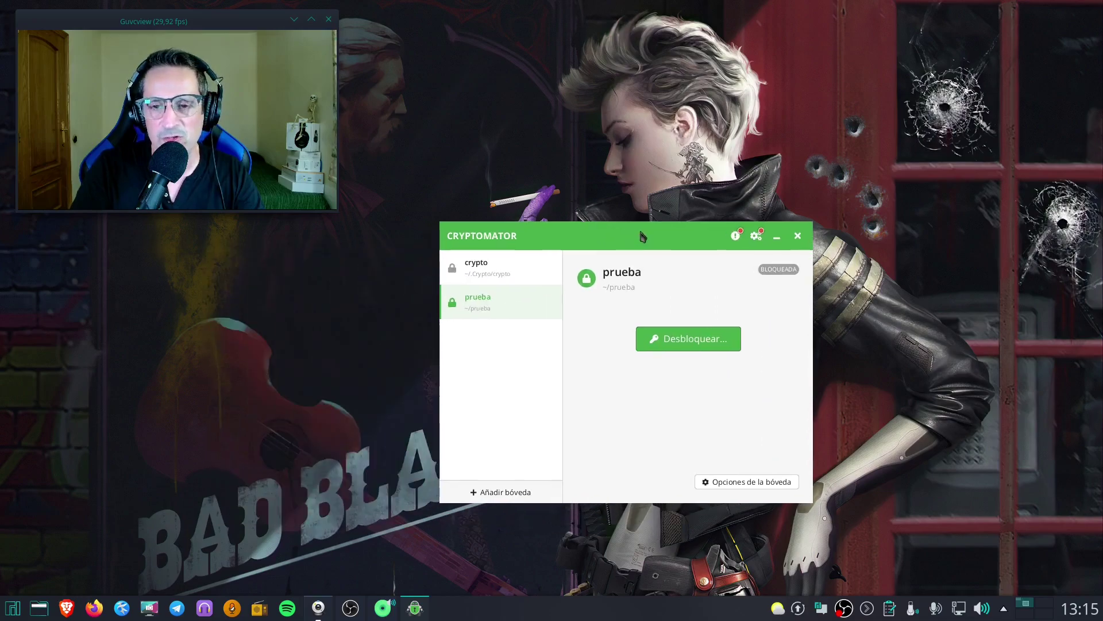
click(799, 237)
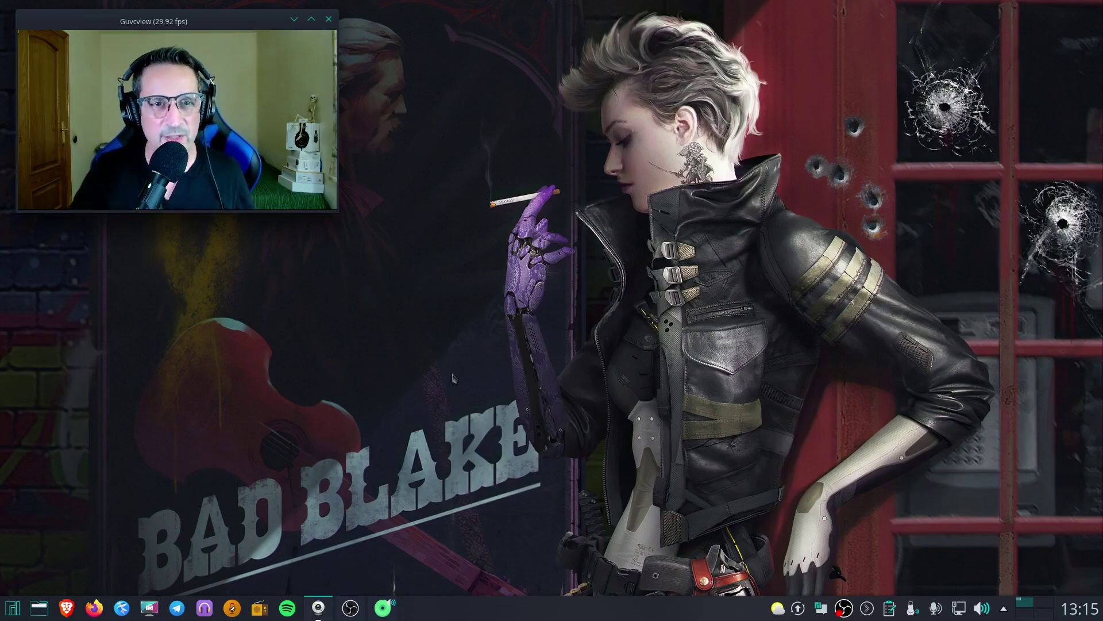
- Relaunch Cryptomator from the application launcher by searching 'cryp'
key(super)
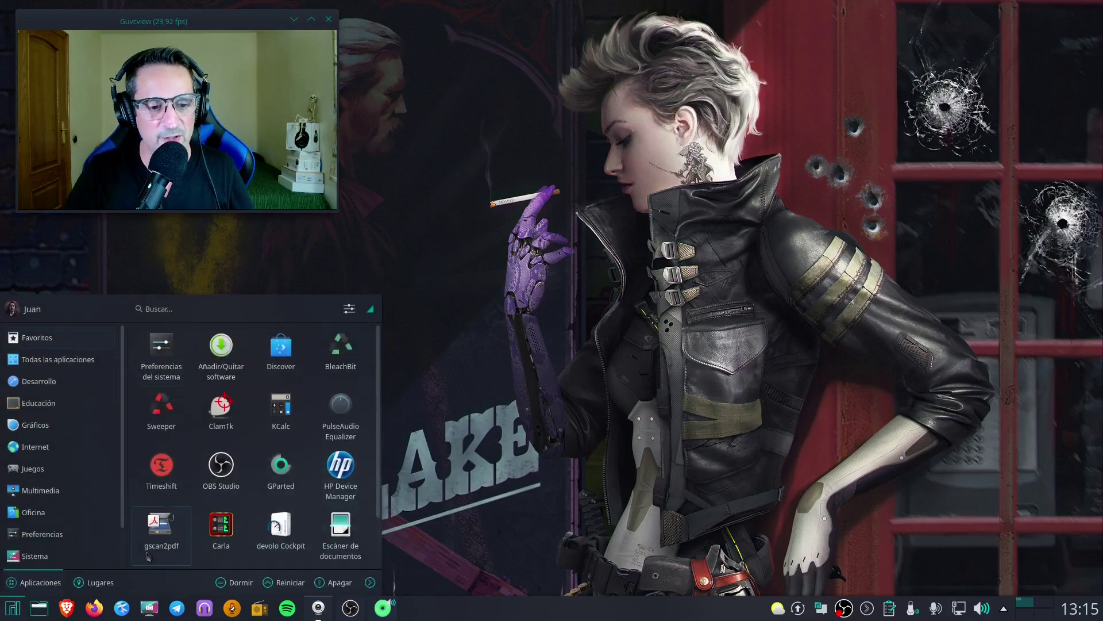
text(cryp)
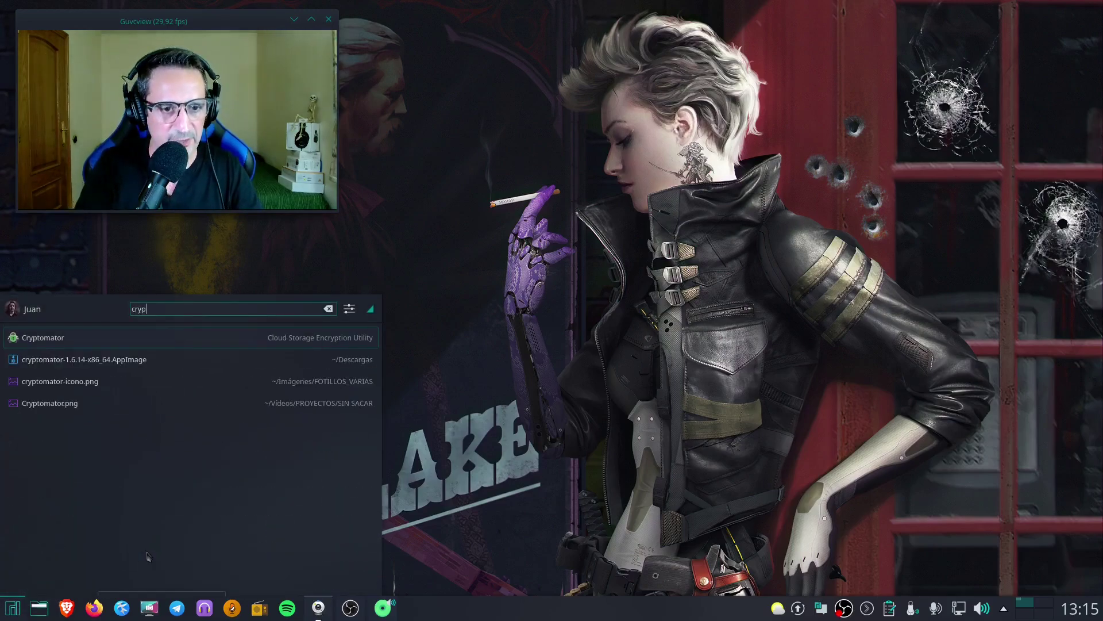
text(p)
key(BackSpace)
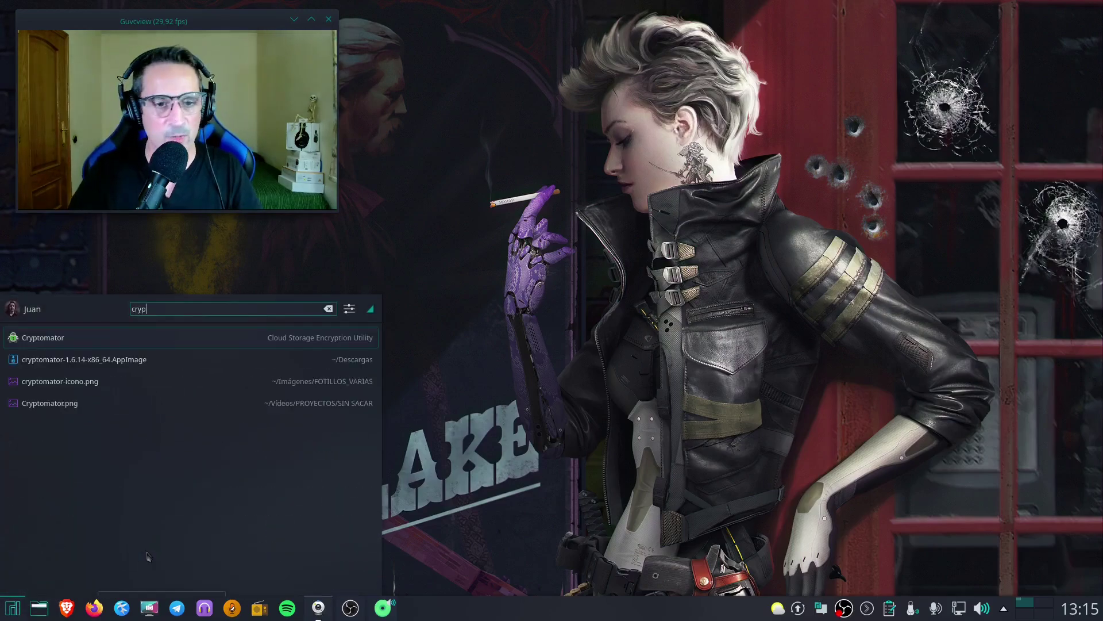
click(59, 338)
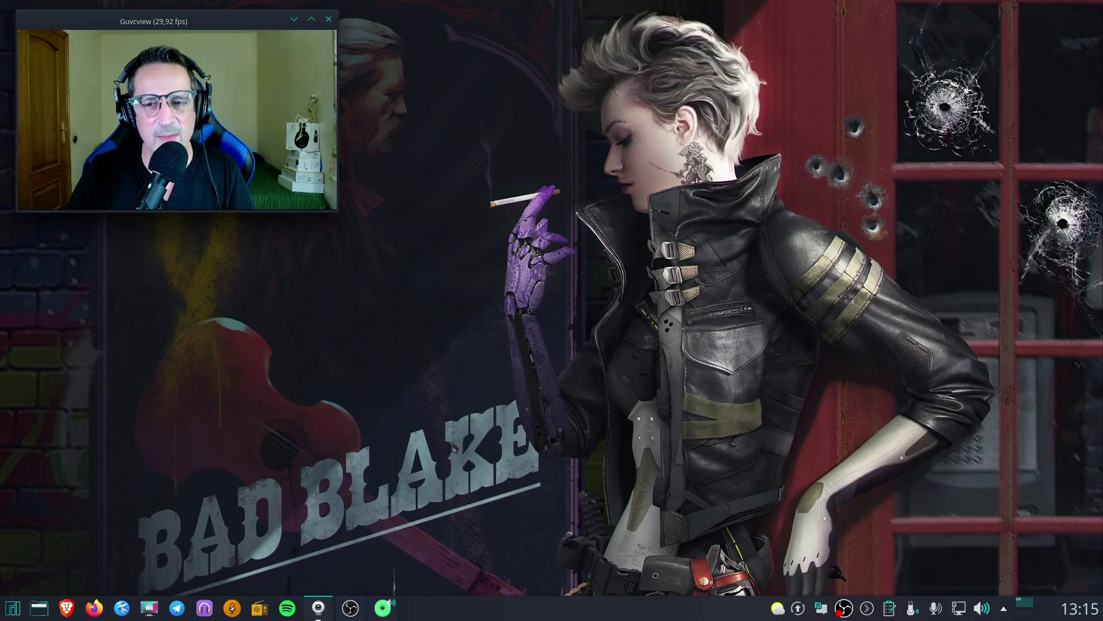
- Remove the prueba vault from Cryptomator's vault list and close Cryptomator
click(496, 297)
right_click(495, 297)
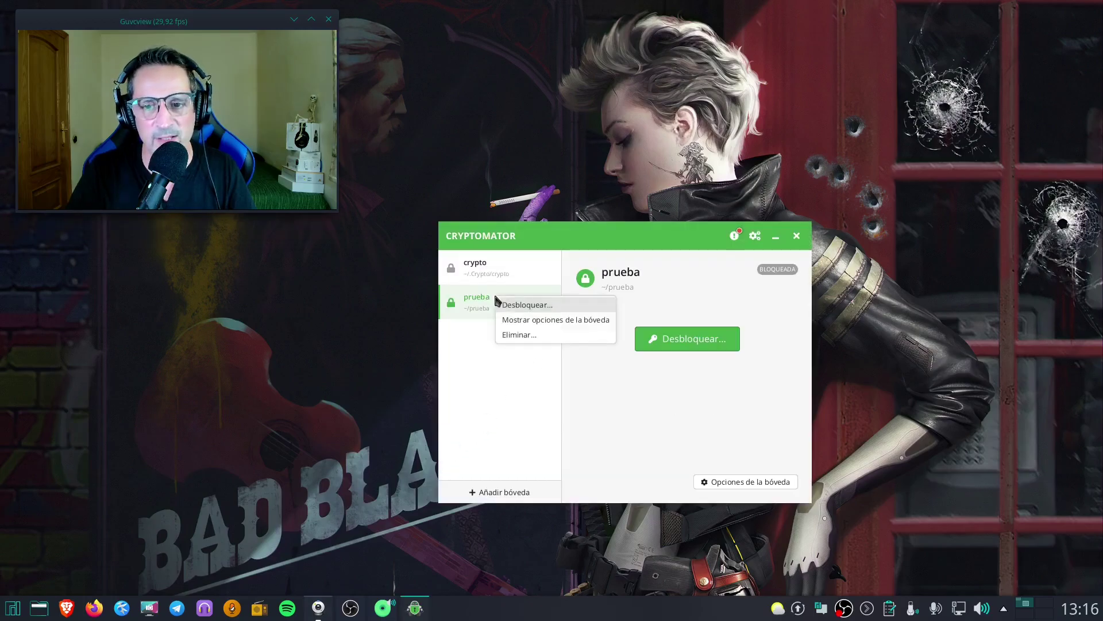
click(516, 335)
click(609, 254)
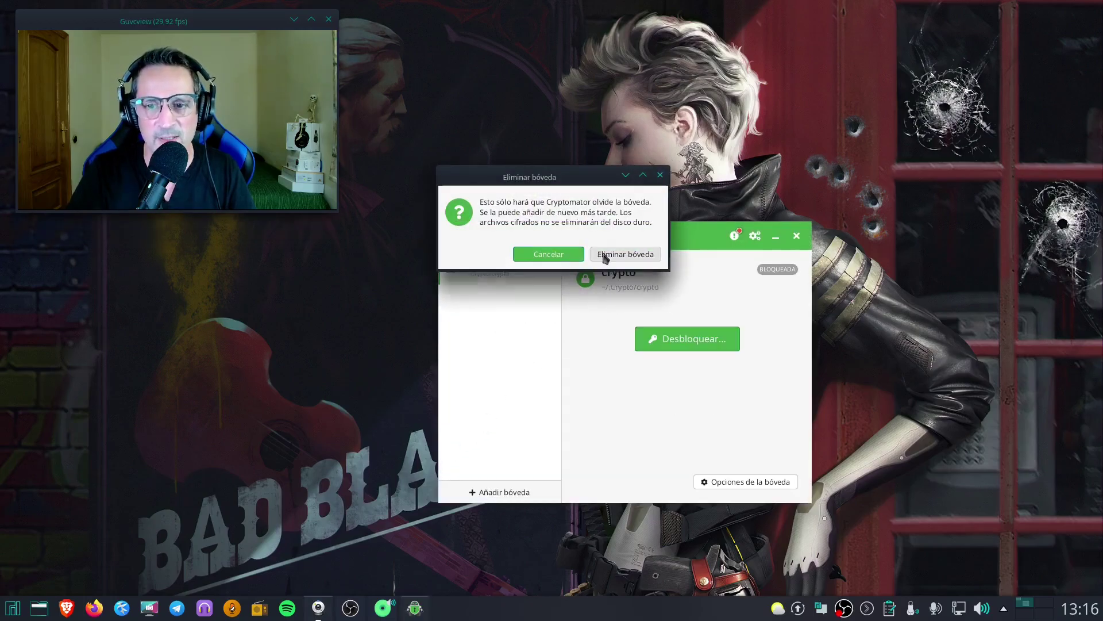
click(795, 237)
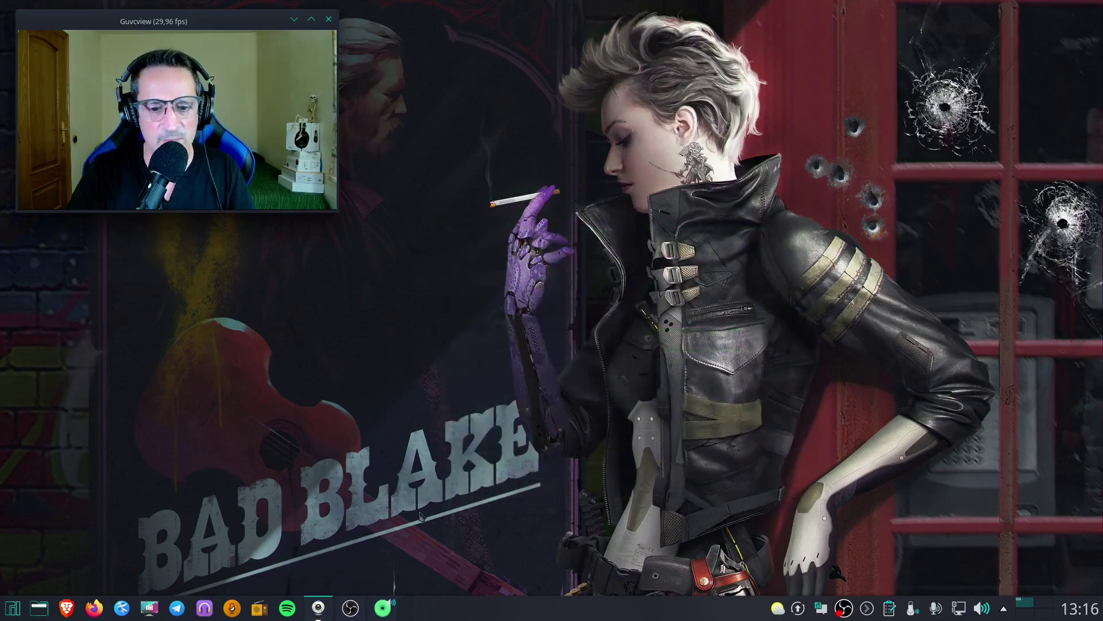
- Permanently delete the prueba folder from the home folder in Dolphin
click(40, 609)
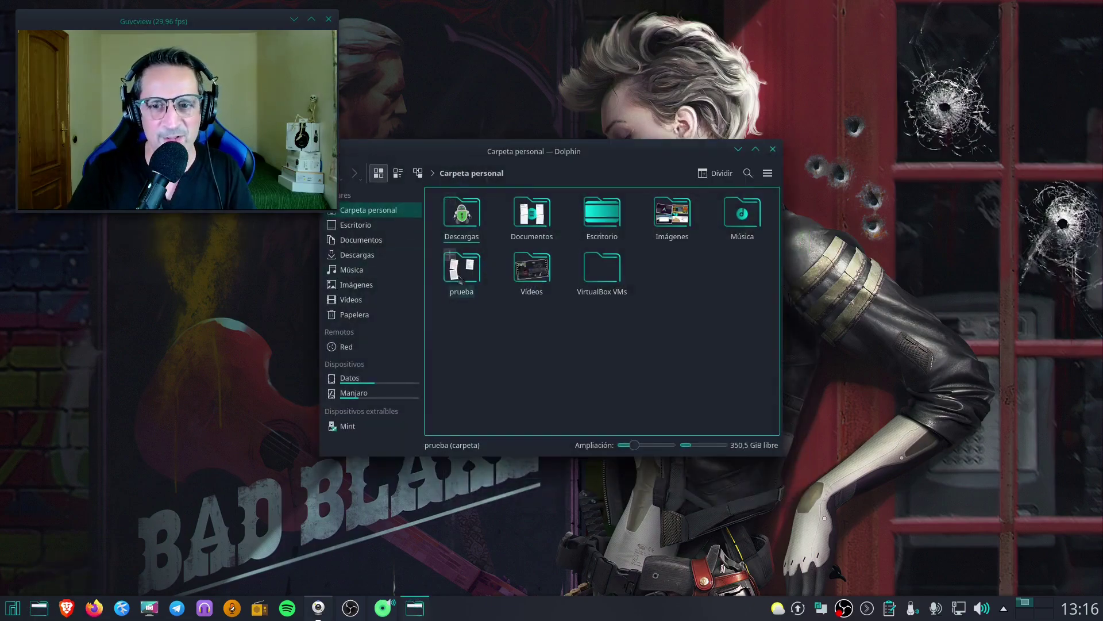
right_click(460, 278)
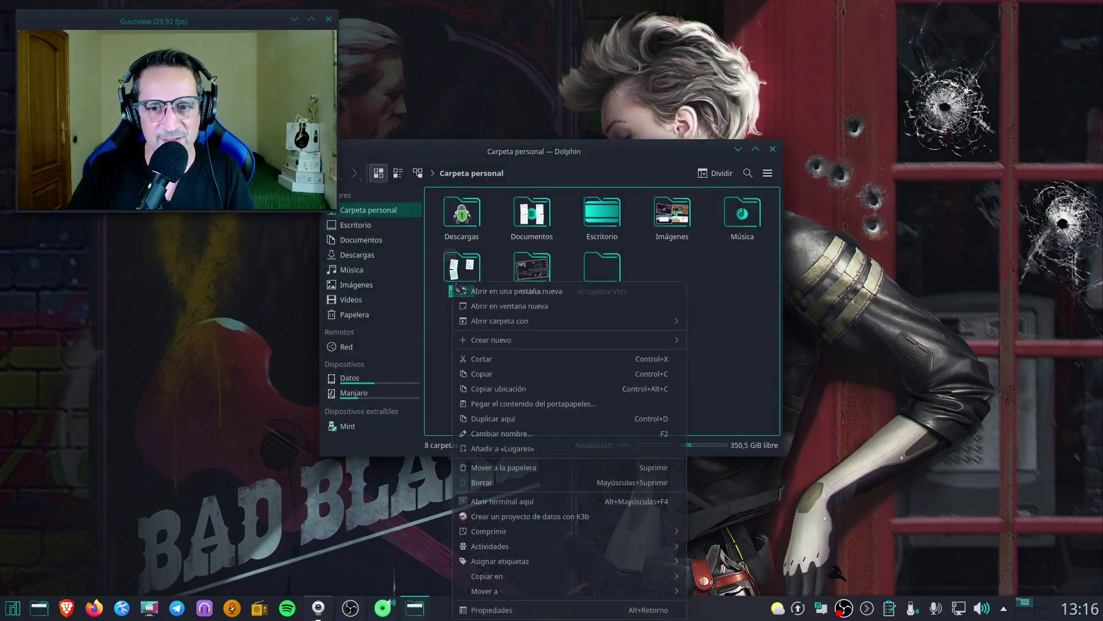
click(516, 482)
click(598, 318)
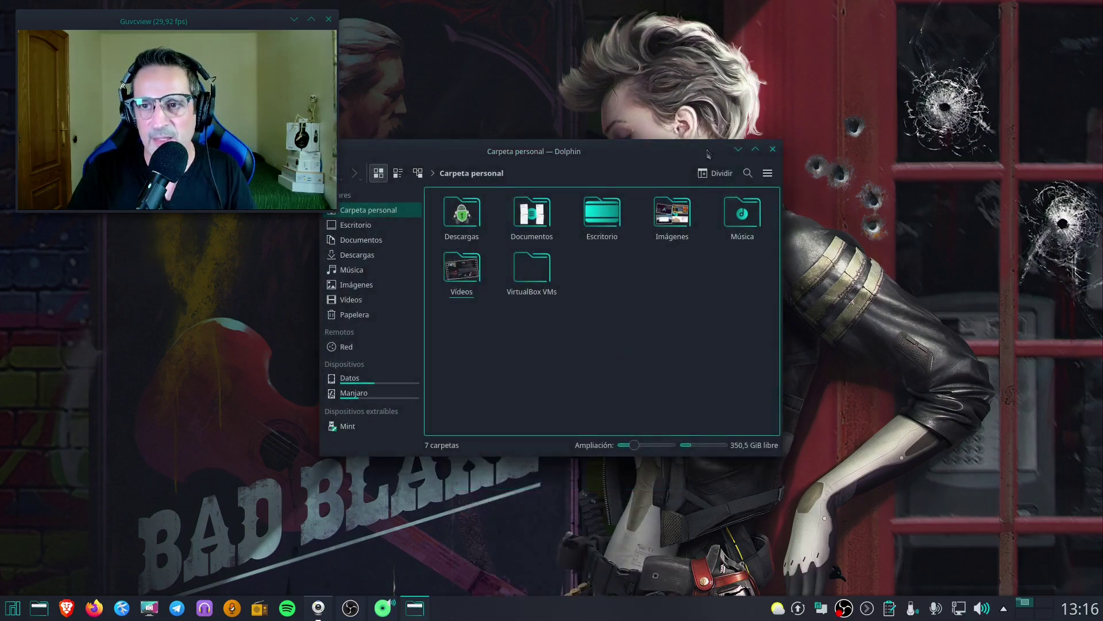
drag(708, 153, 742, 159)
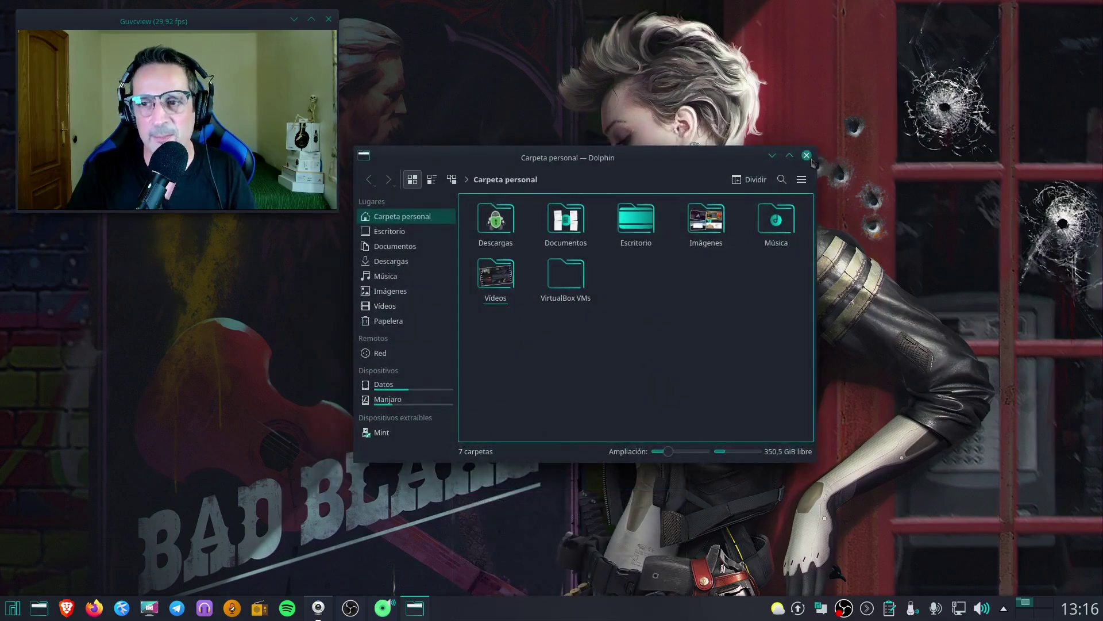
click(811, 162)
click(350, 607)
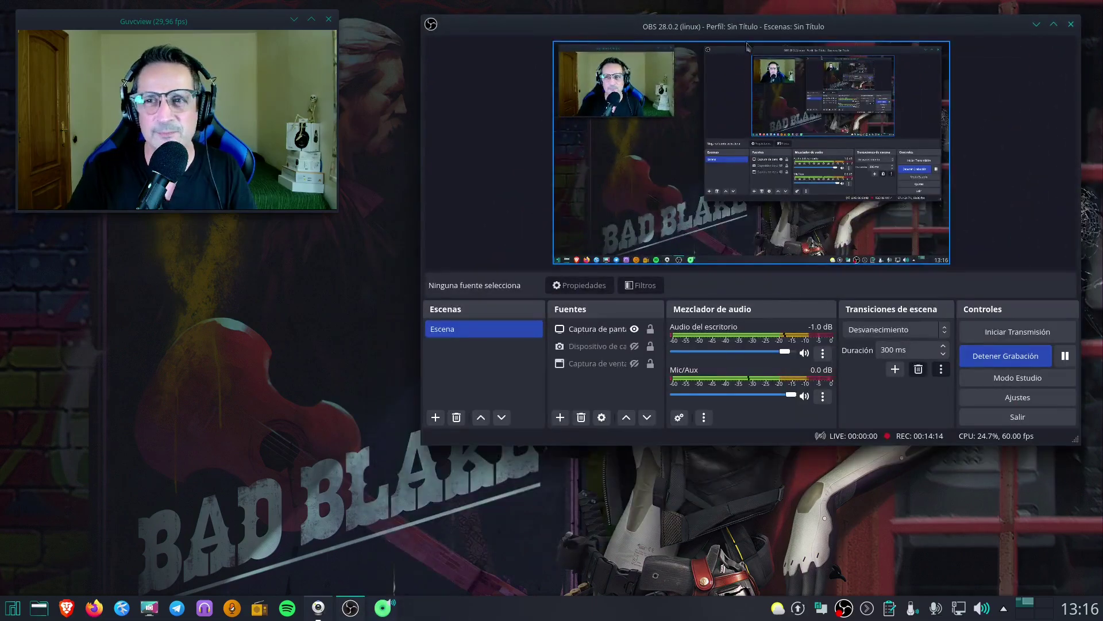
drag(747, 43, 718, 35)
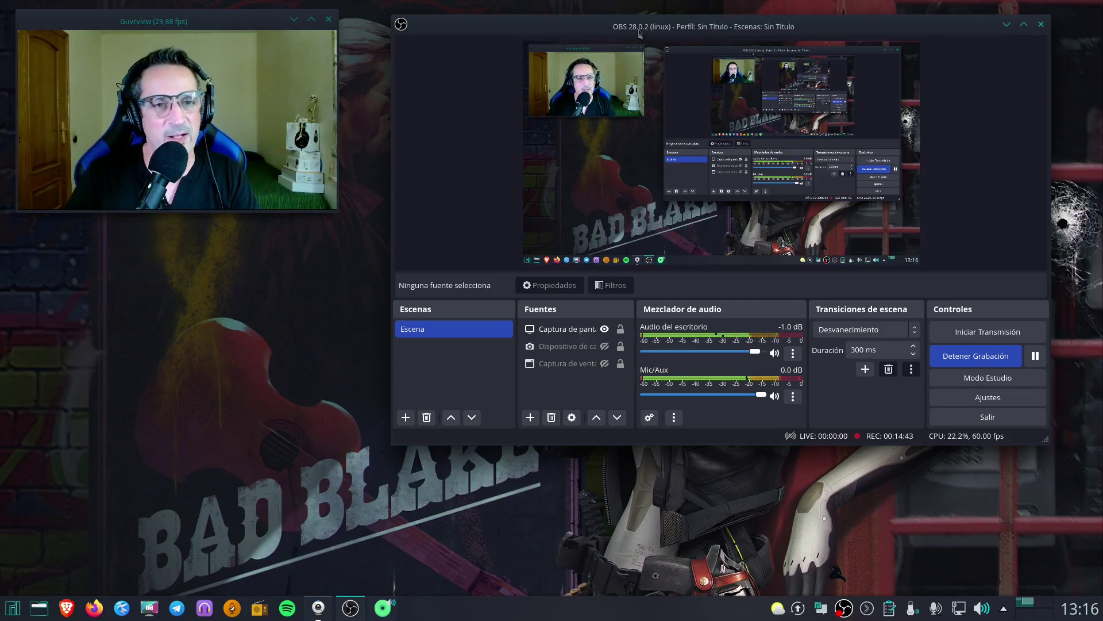
drag(640, 34, 638, 34)
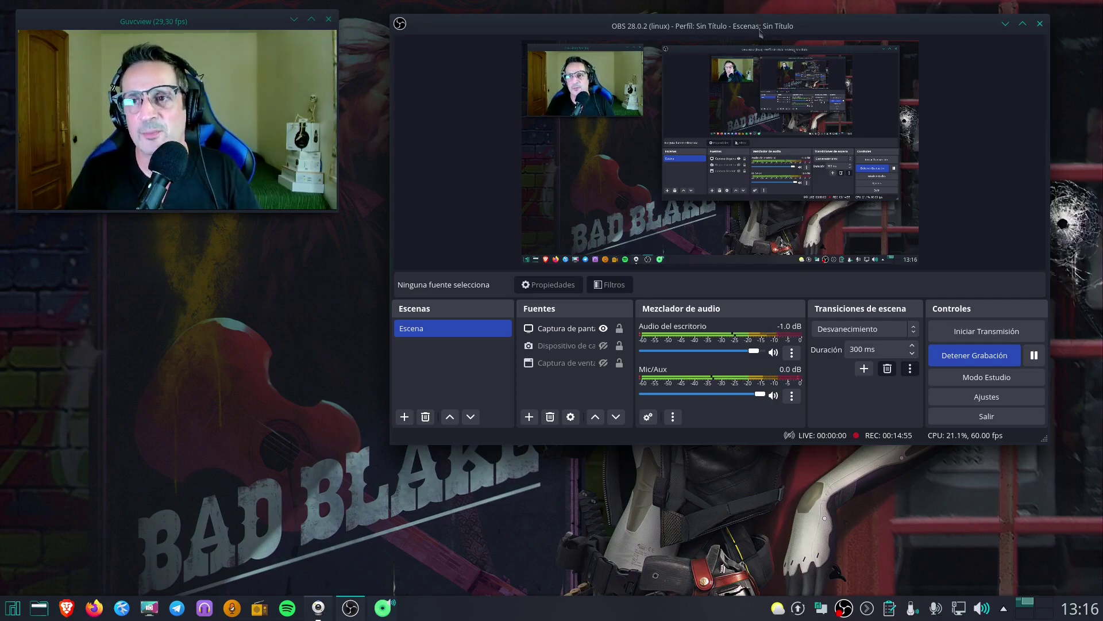
drag(758, 32, 749, 29)
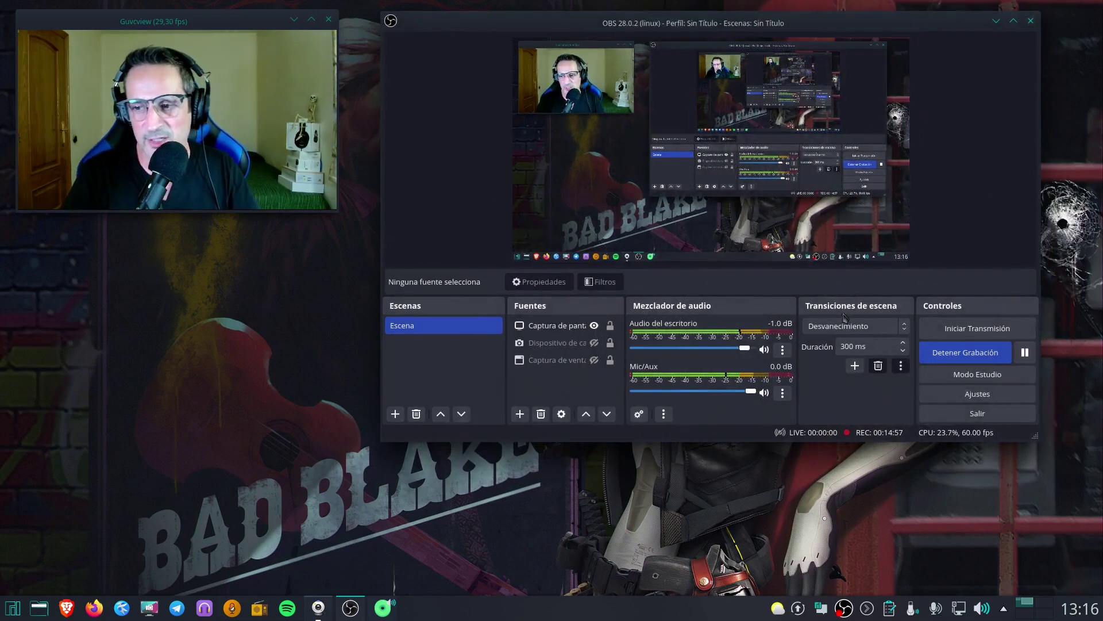